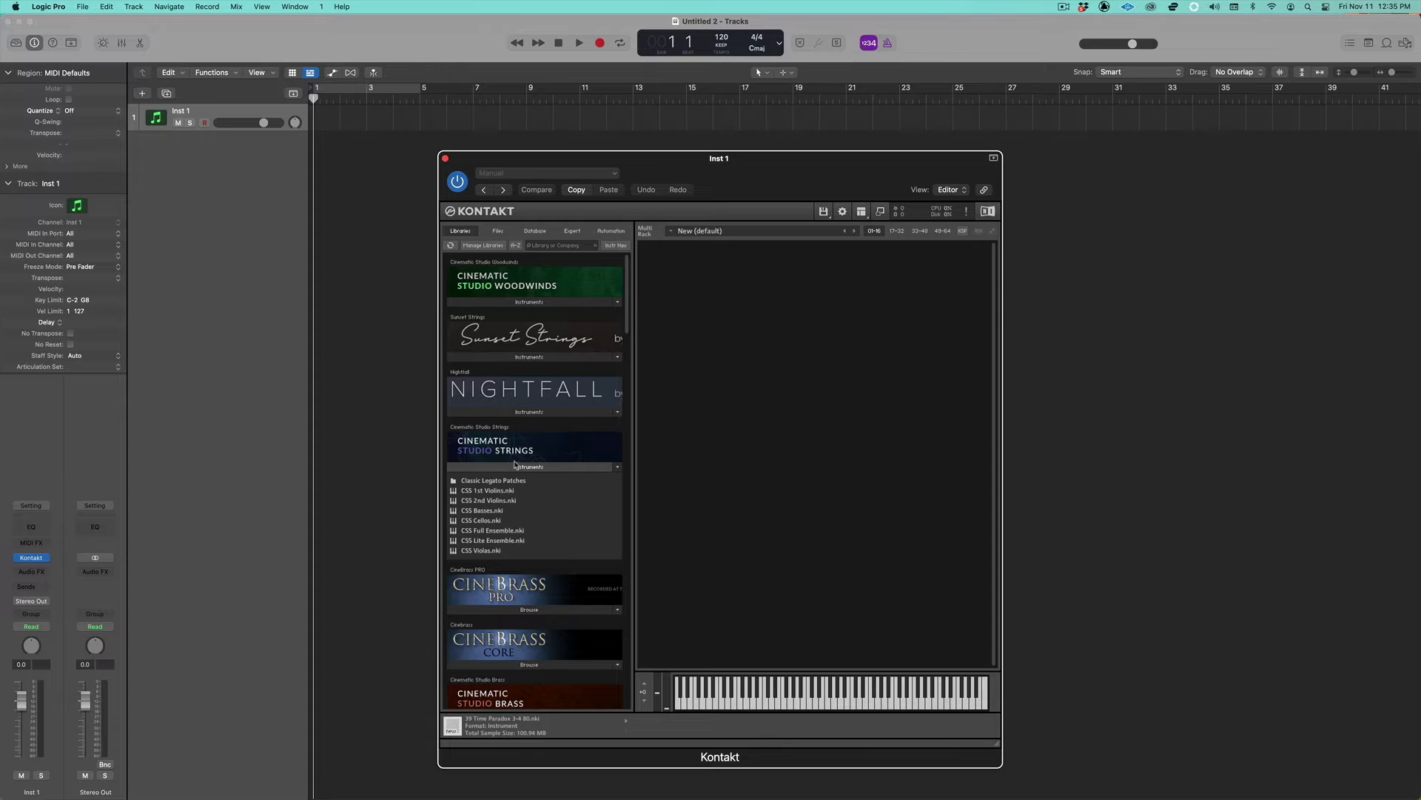
Step: Load CSS 1st Violins into the Kontakt rack twice, creating two instances
{"action": "left_click", "coordinate": [486, 491]}
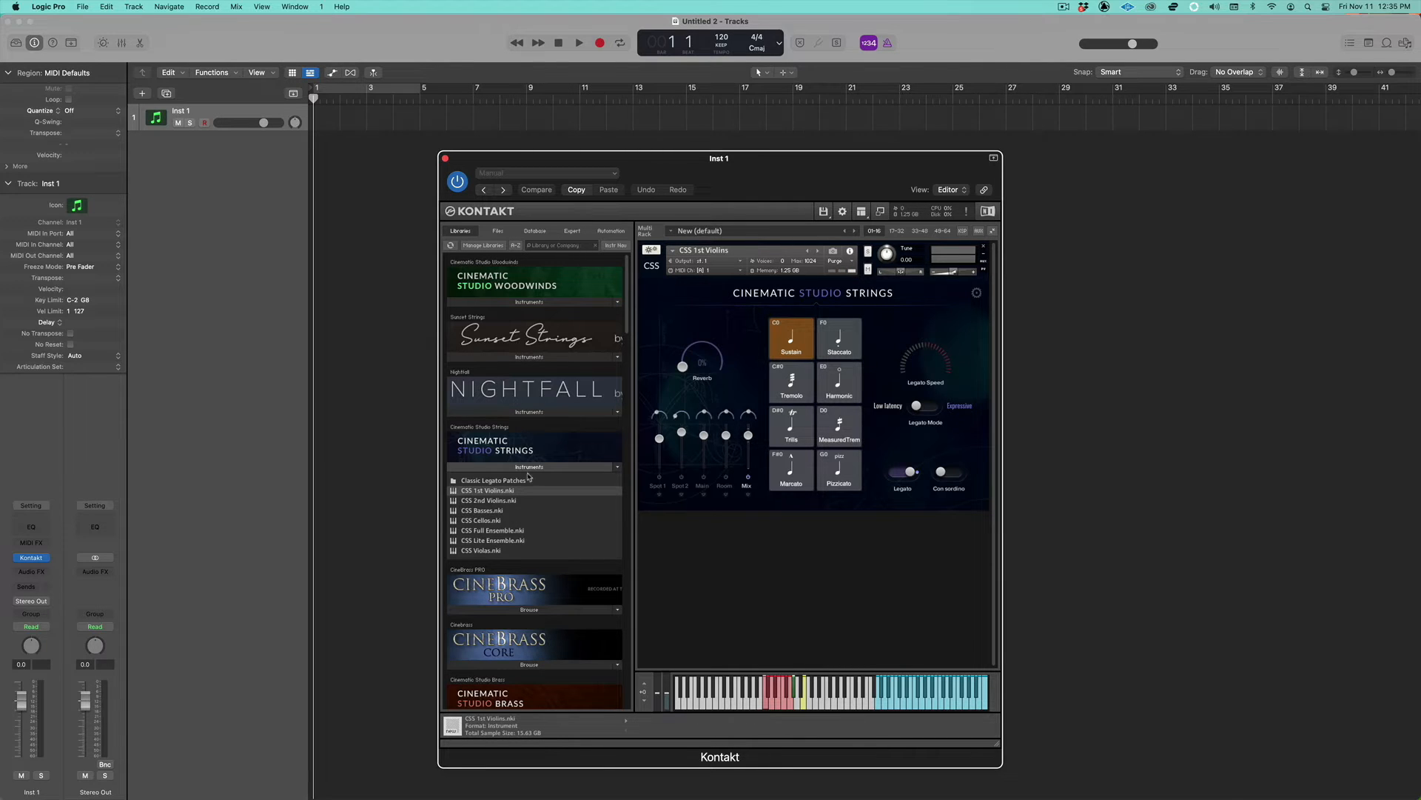
{"action": "left_click_drag", "start_coordinate": [486, 493], "coordinate": [797, 580]}
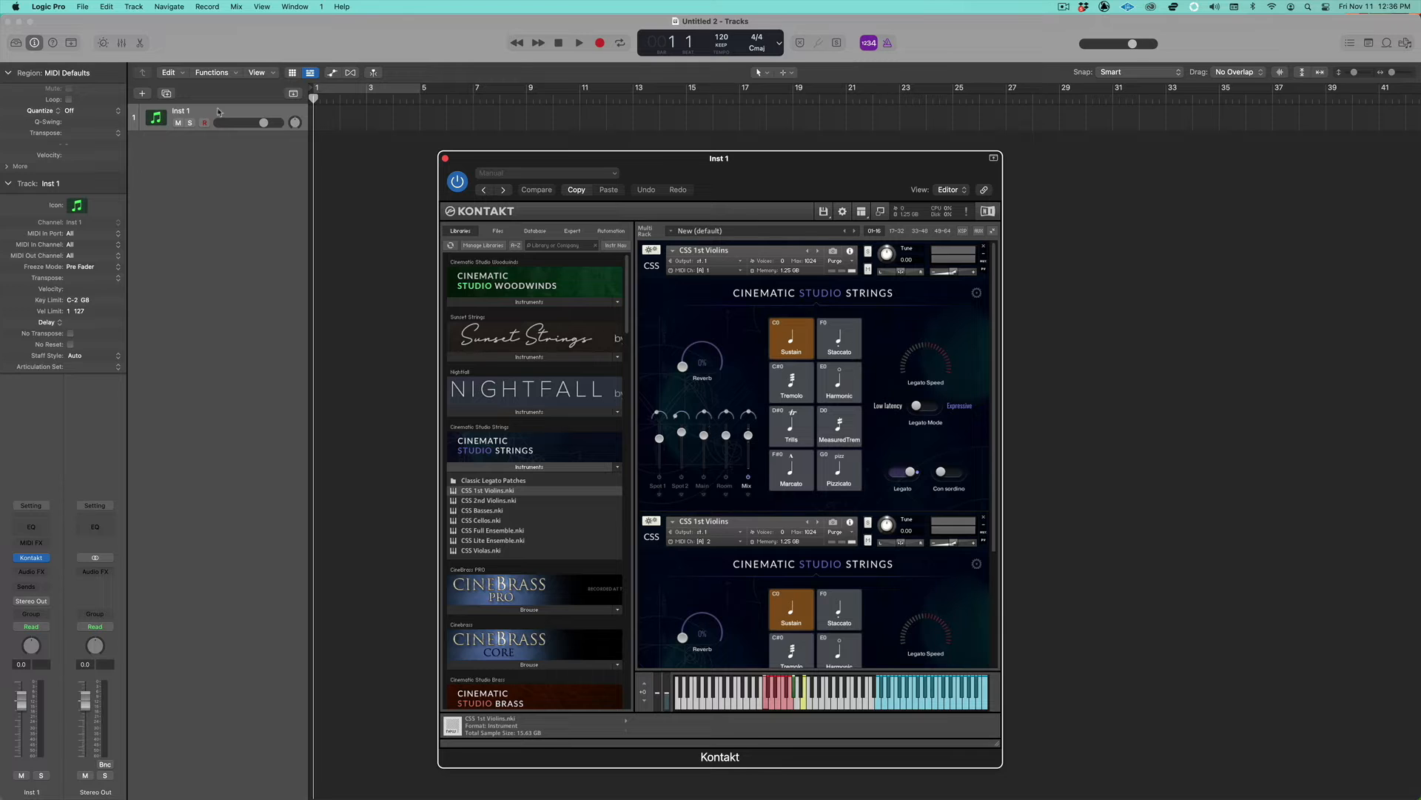
Step: Set the Inst 1 track's MIDI Out Channel to 1
{"action": "left_click", "coordinate": [187, 112]}
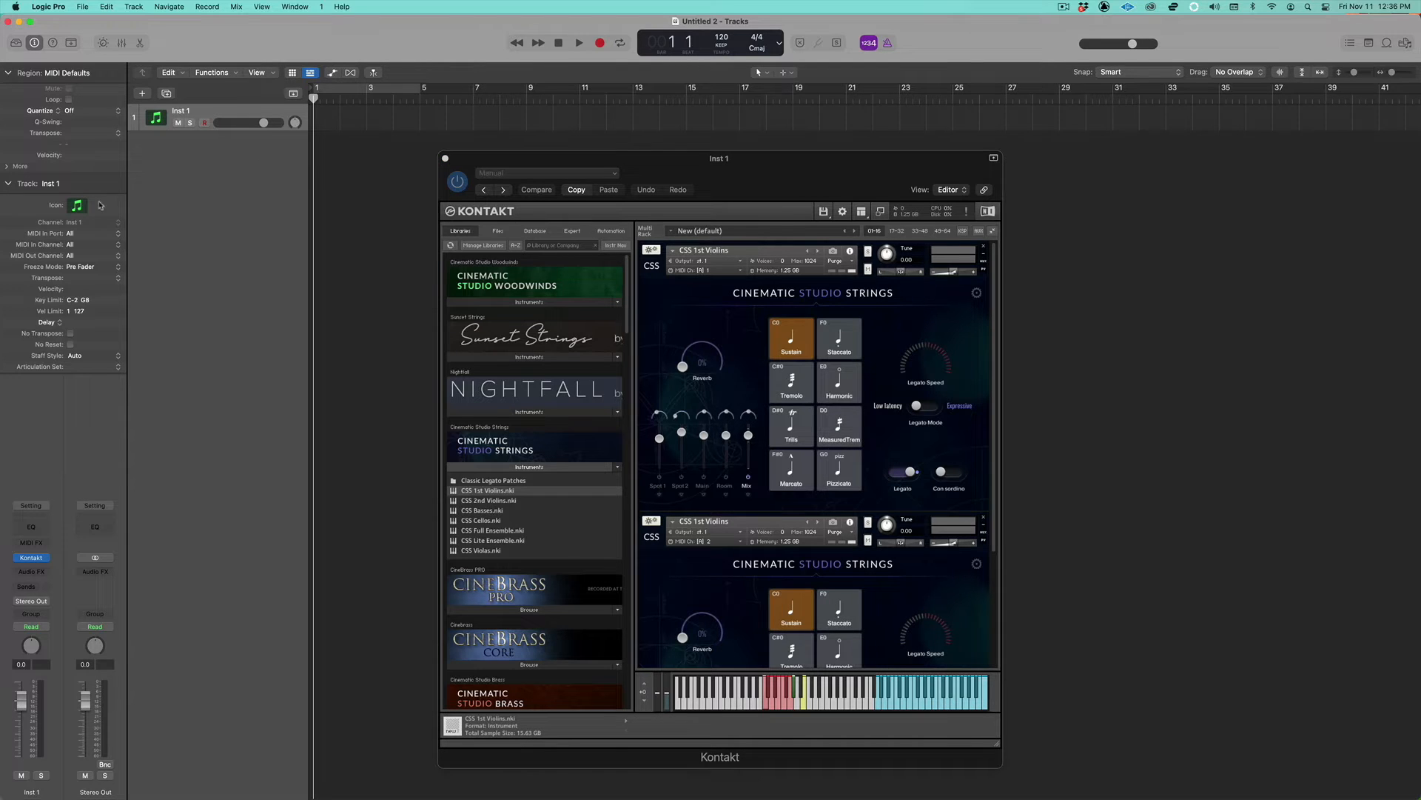
{"action": "left_click", "coordinate": [119, 258]}
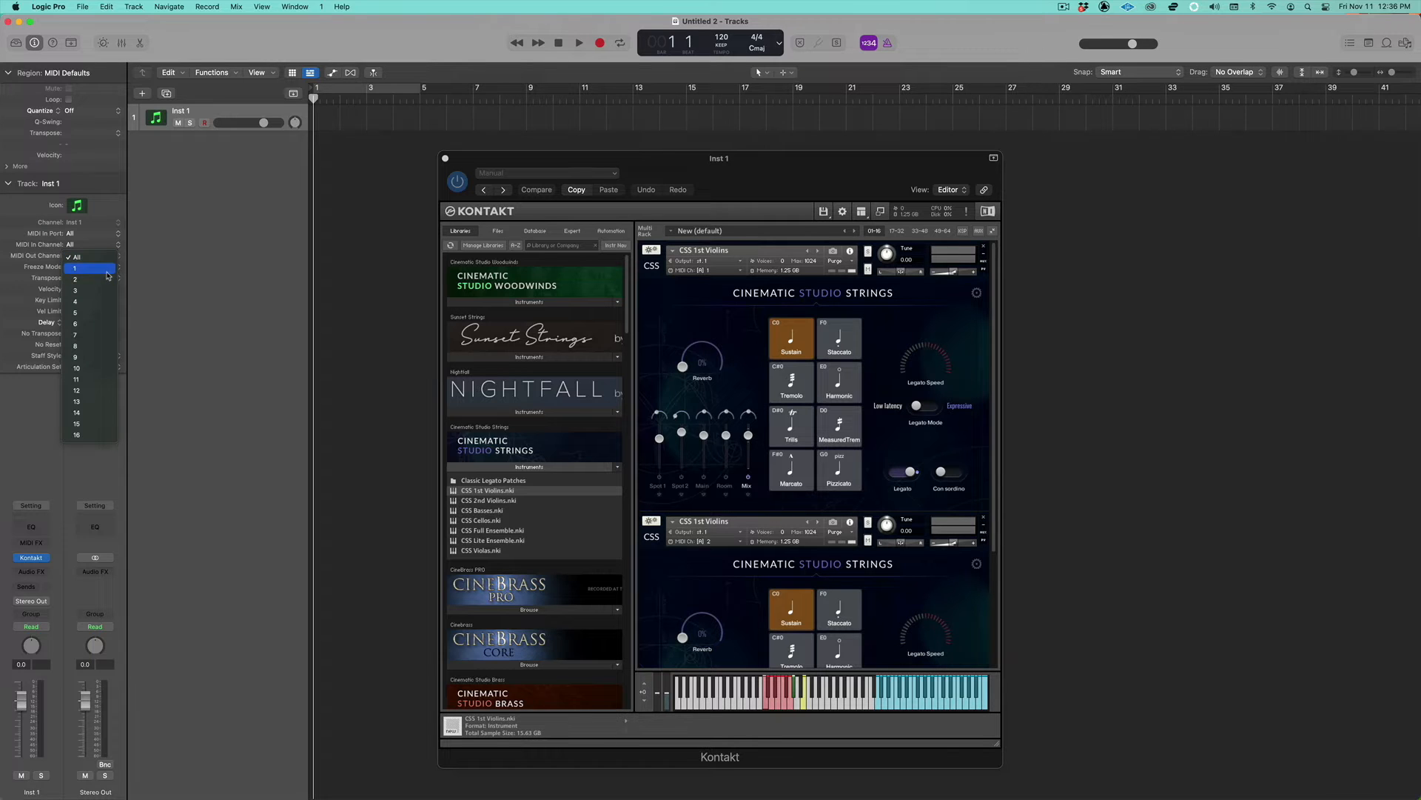
{"action": "left_click", "coordinate": [89, 267]}
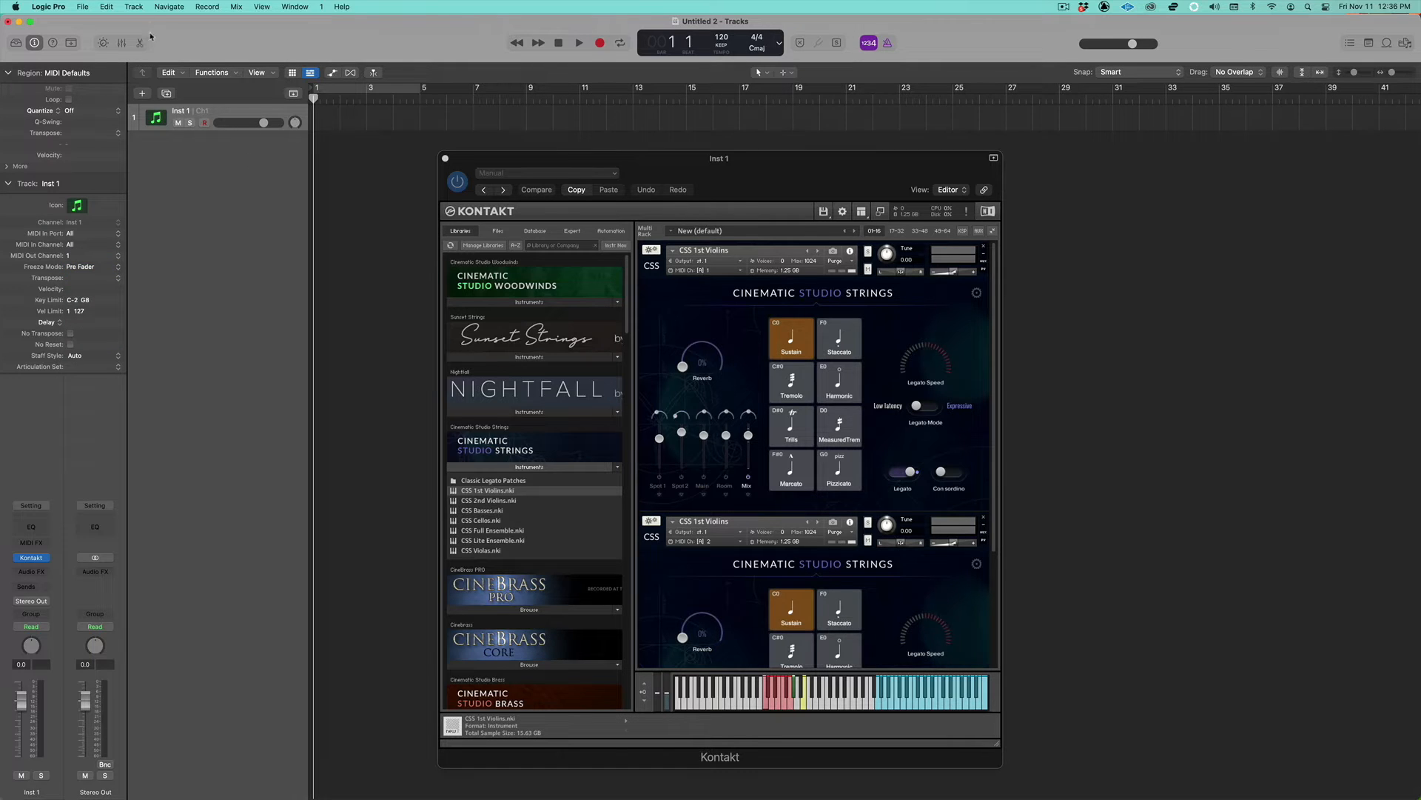
Step: Create a new track with the next MIDI channel
{"action": "left_click", "coordinate": [134, 6]}
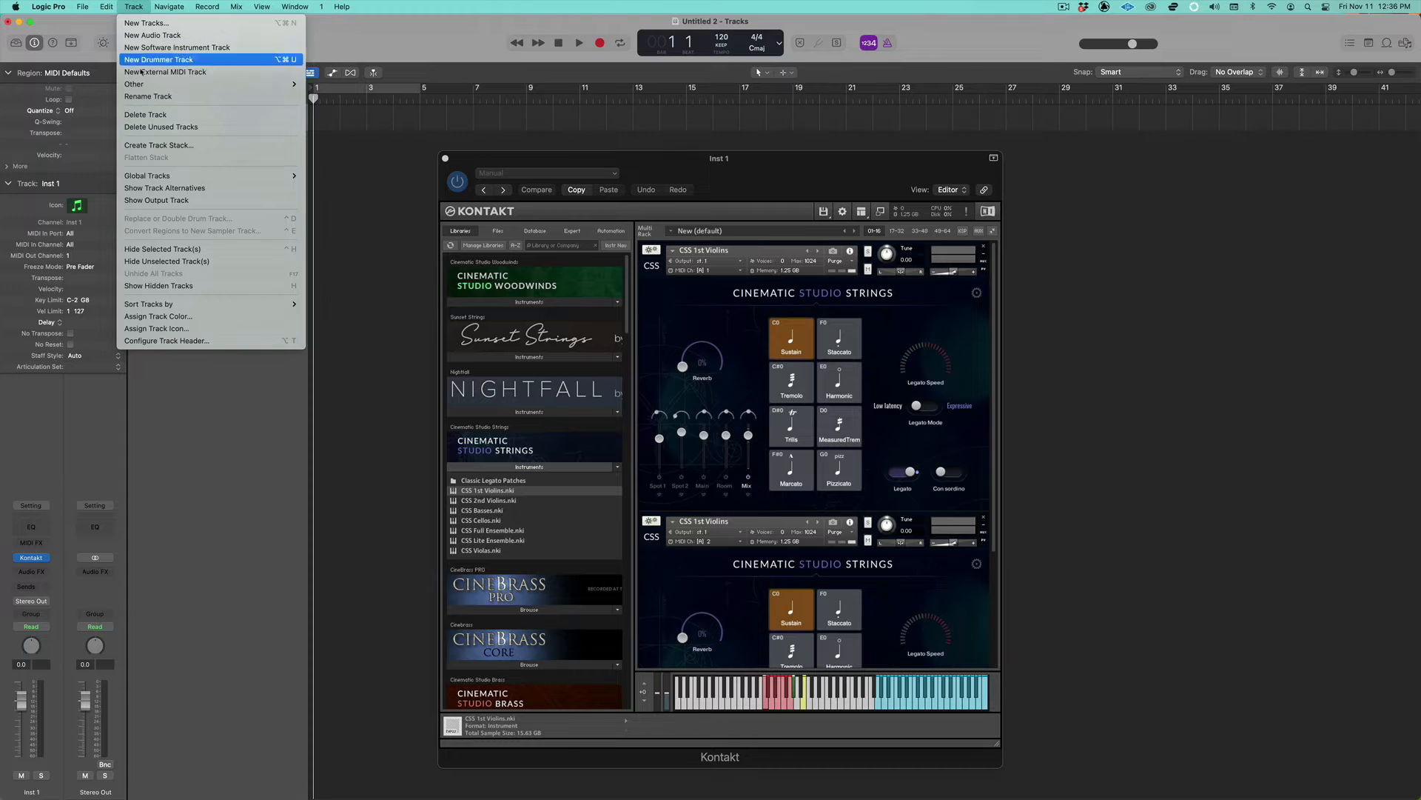
{"action": "mouse_move", "coordinate": [143, 84]}
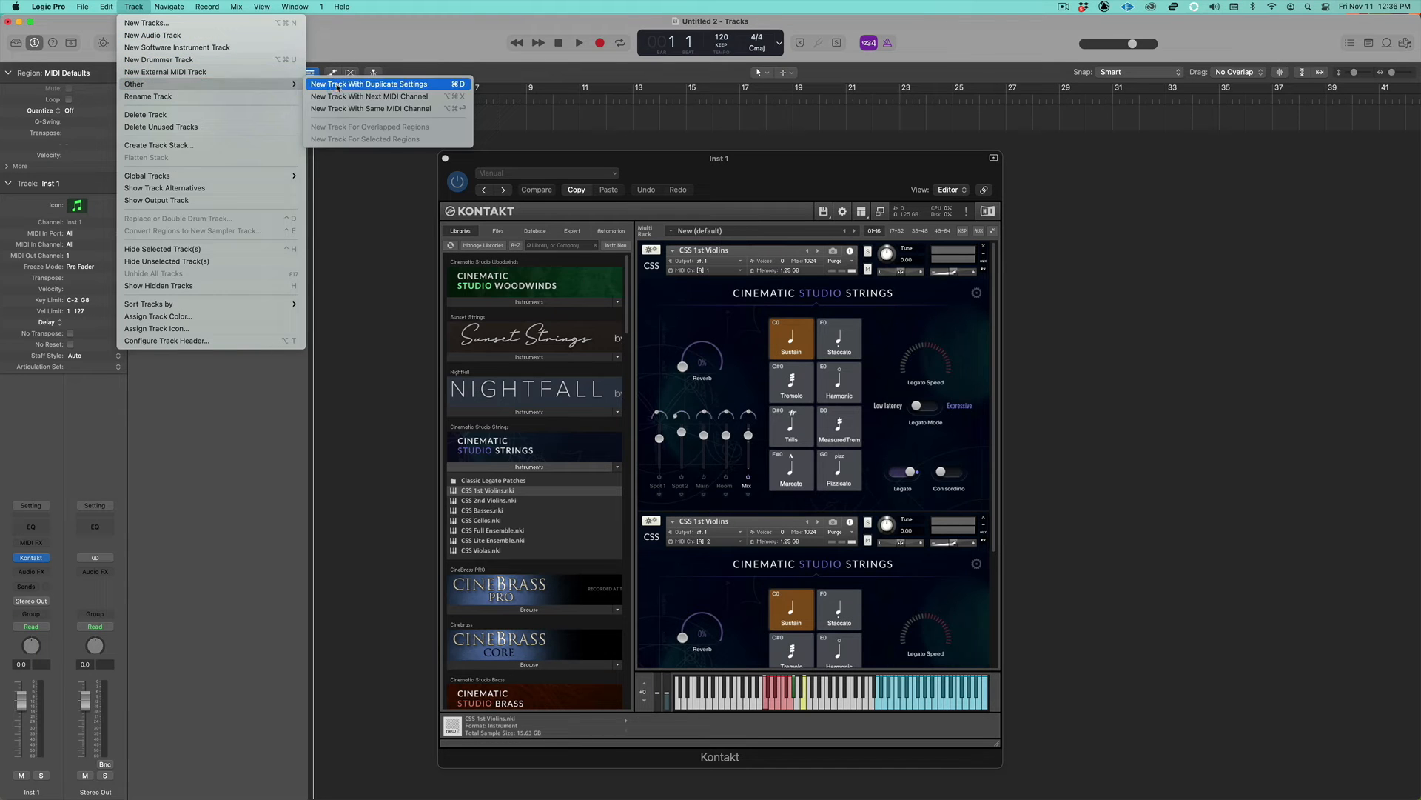
{"action": "left_click", "coordinate": [422, 97]}
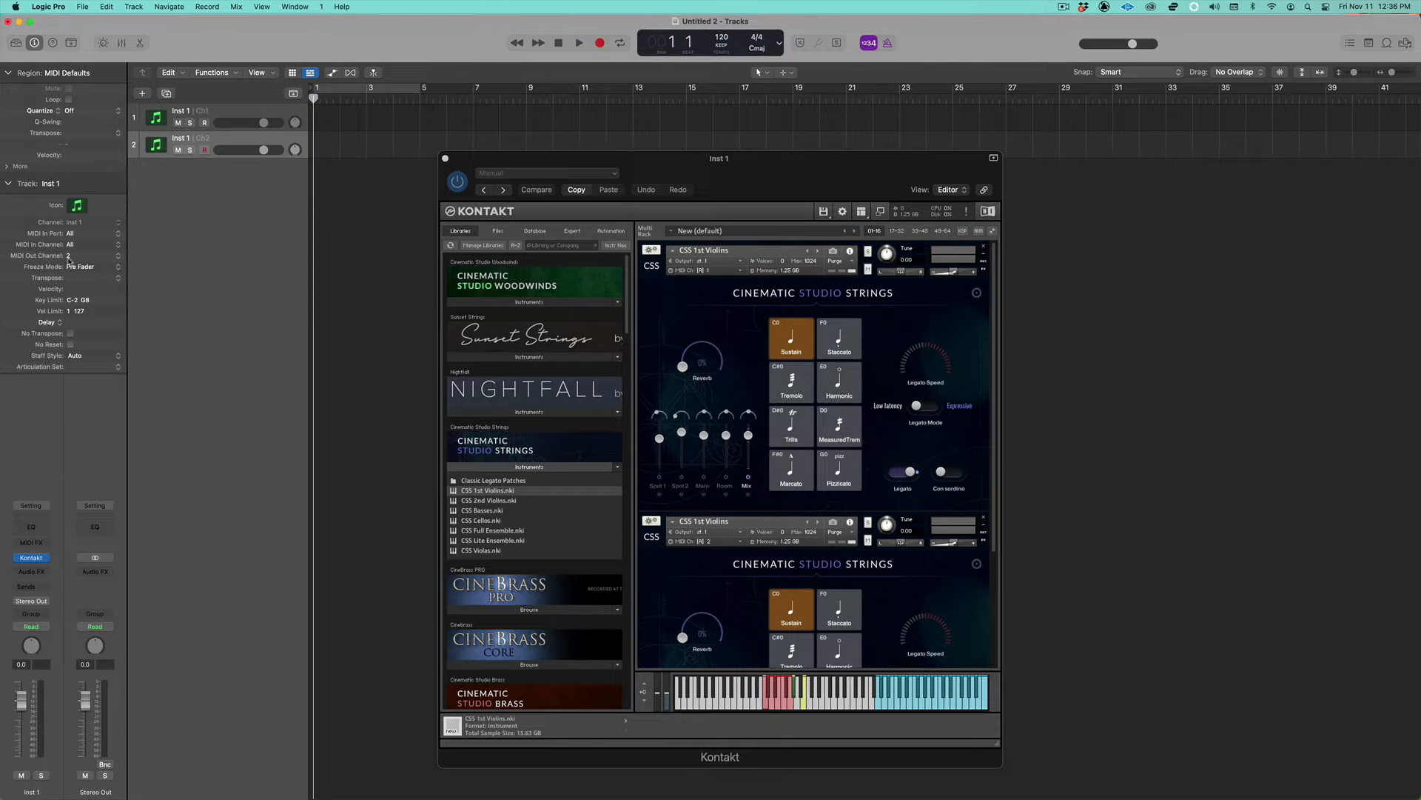
{"action": "left_click", "coordinate": [135, 6]}
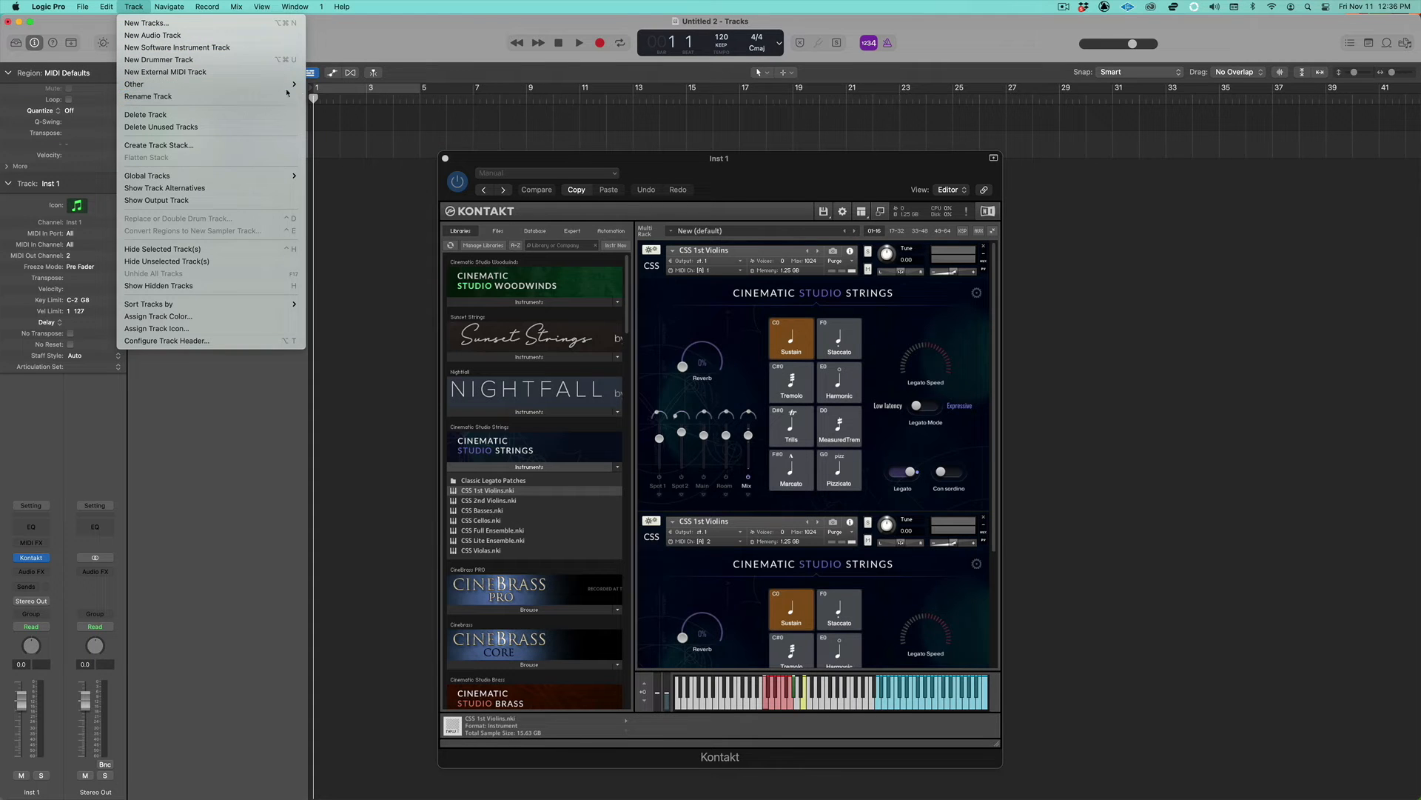
{"action": "mouse_move", "coordinate": [135, 84]}
{"action": "left_click", "coordinate": [347, 87]}
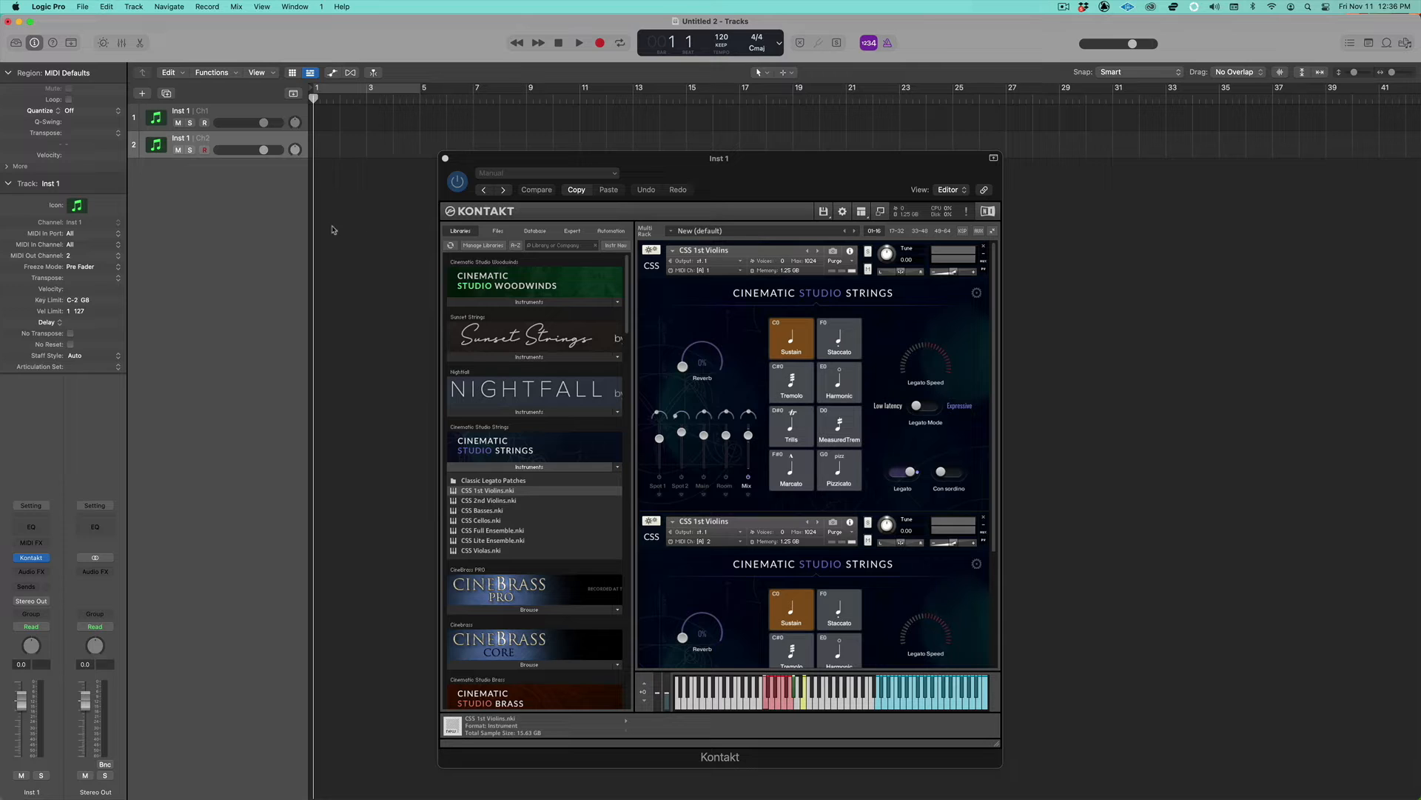
Step: Arm the first track and then the second track to check which Kontakt instance each one plays
{"action": "left_click", "coordinate": [203, 117]}
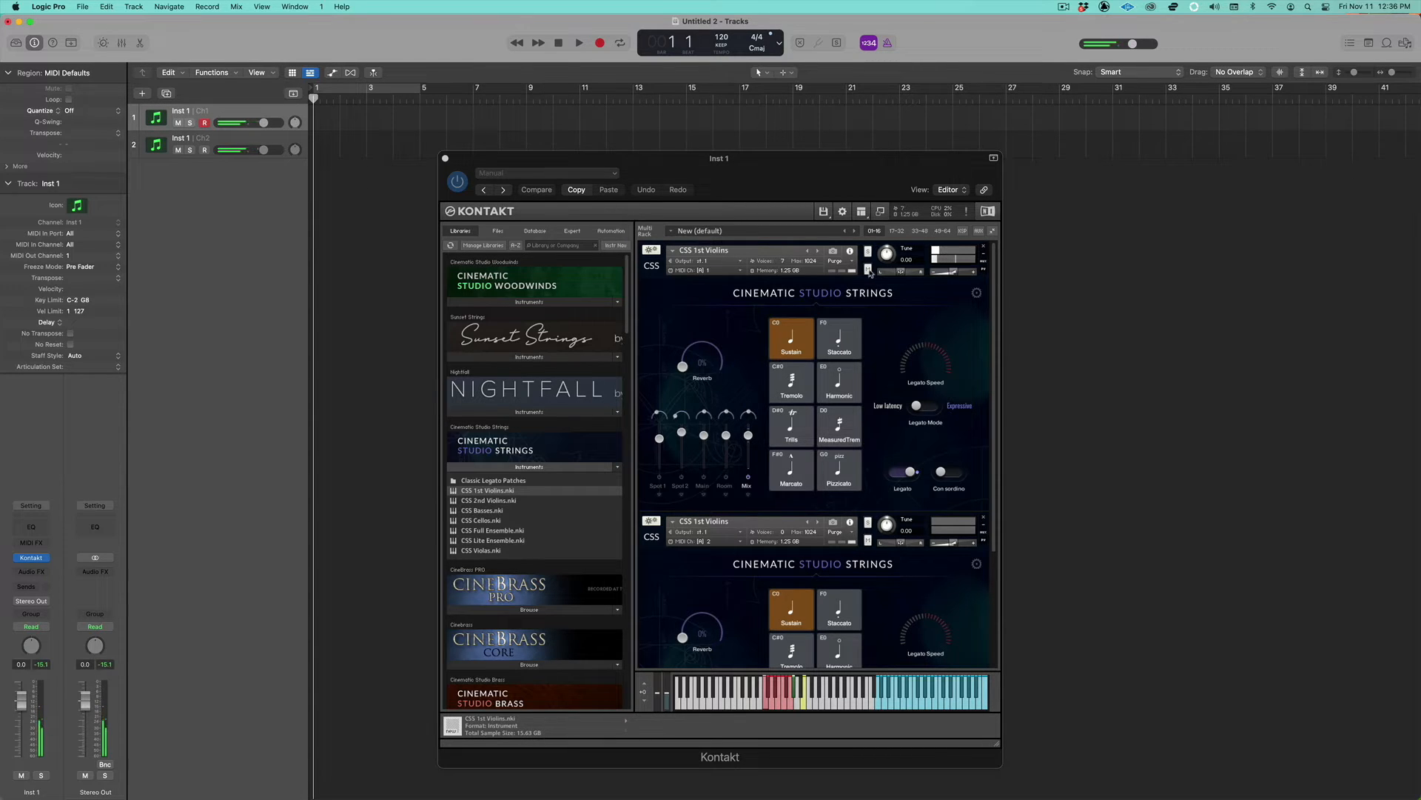
{"action": "left_click", "coordinate": [239, 138]}
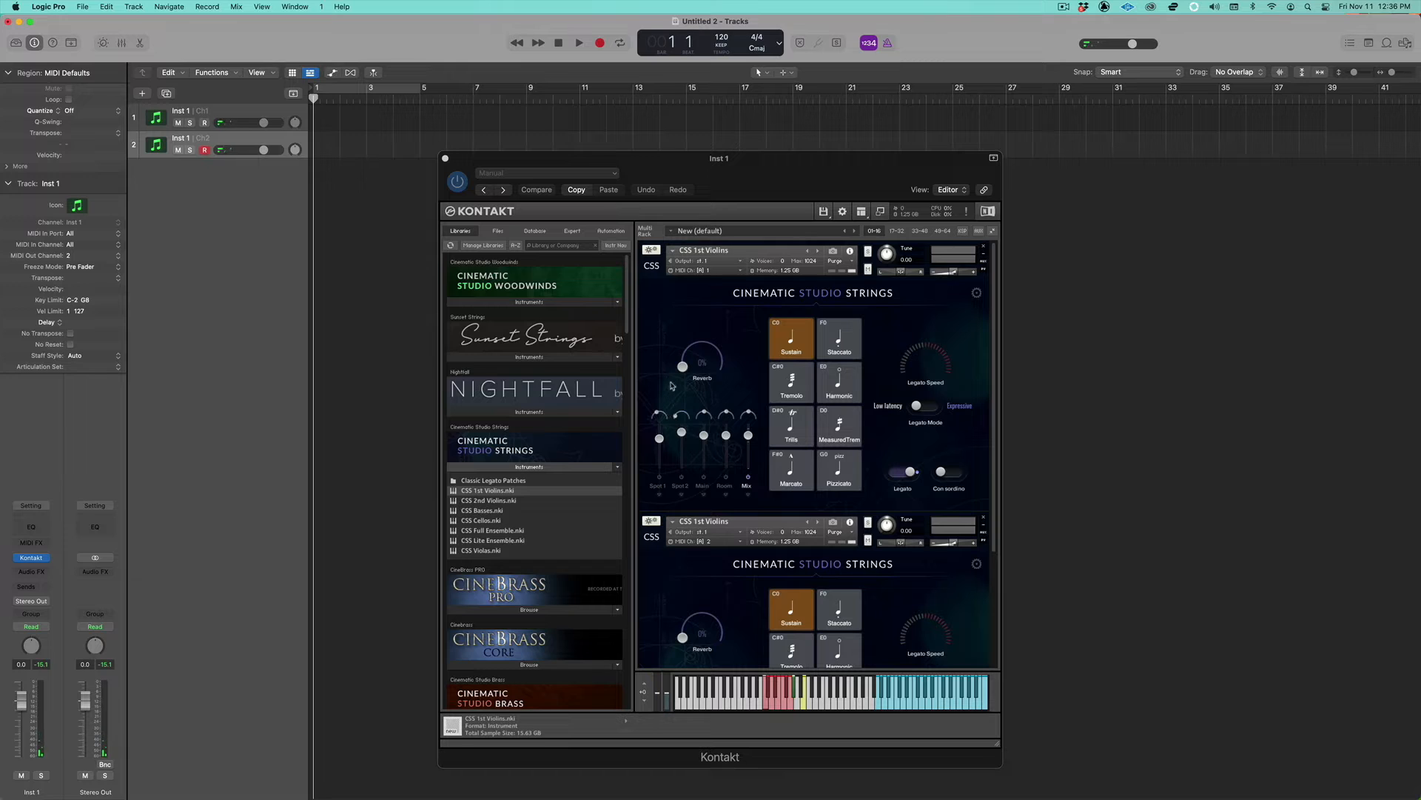
Step: Rename the first track Violin 1 Longs
{"action": "double_click", "coordinate": [191, 112]}
{"action": "type", "text": "Violi"}
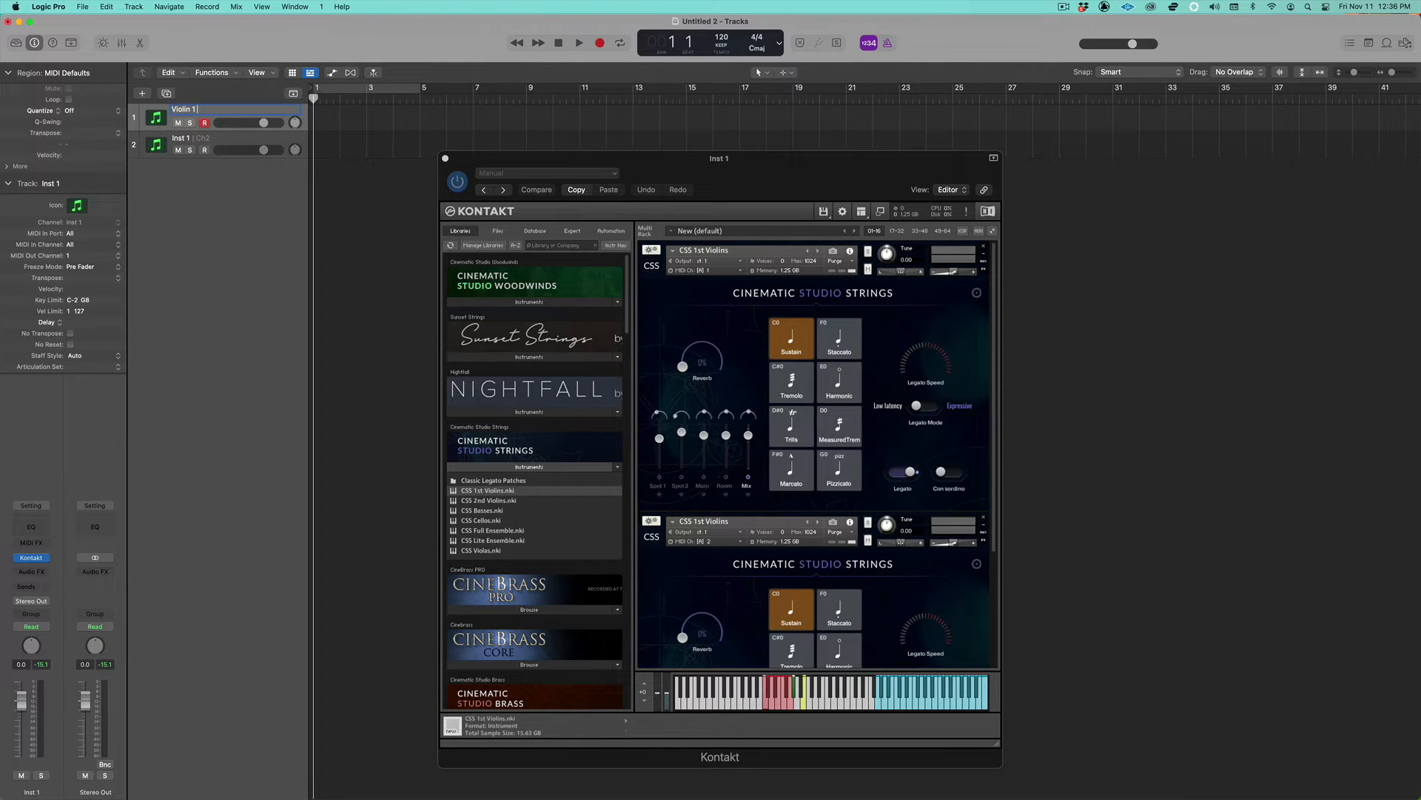
{"action": "type", "text": "n 1 Longs"}
{"action": "key", "text": "Return"}
Step: Rename the second track Violin 1 Shorts
{"action": "double_click", "coordinate": [189, 138]}
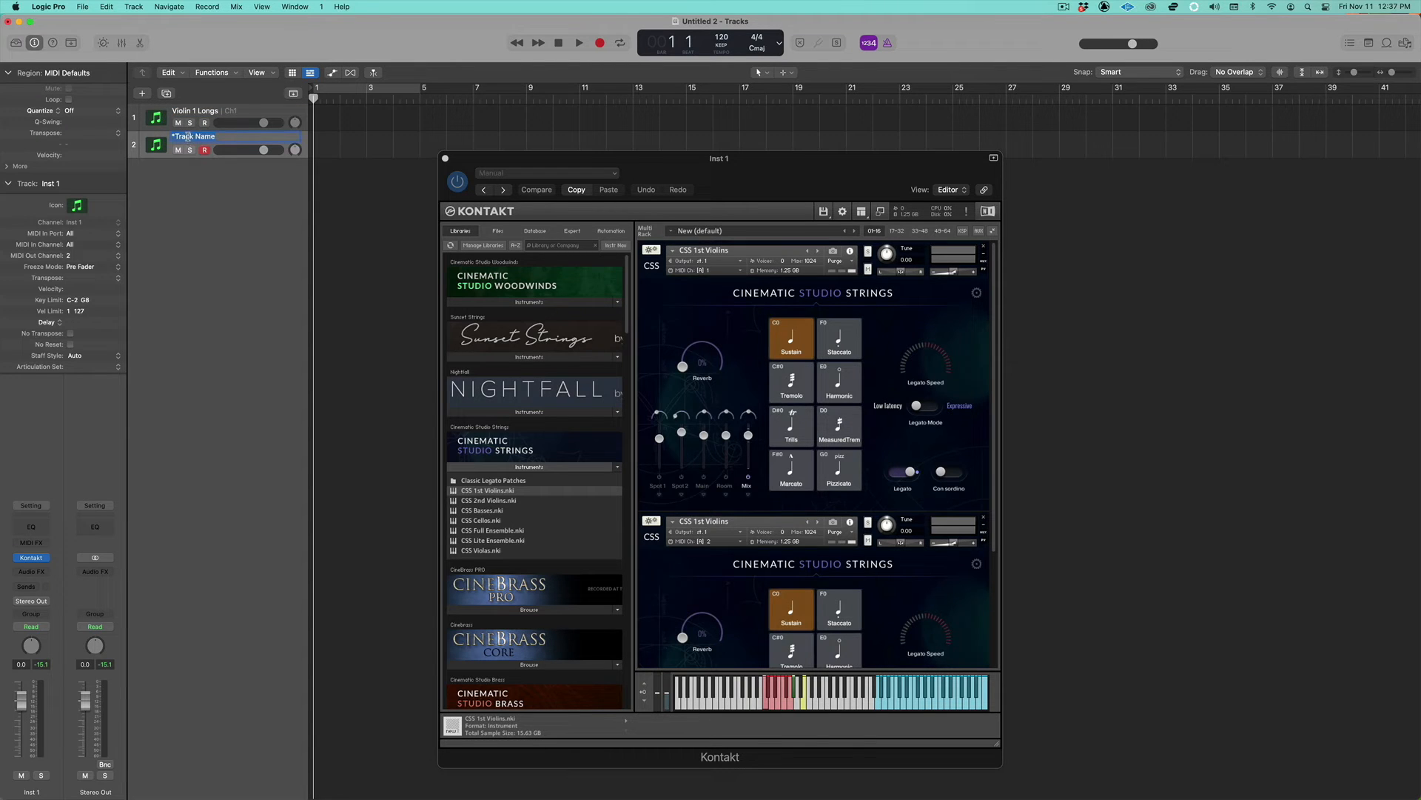
{"action": "type", "text": "Violin 1 Shorts"}
{"action": "key", "text": "Return"}
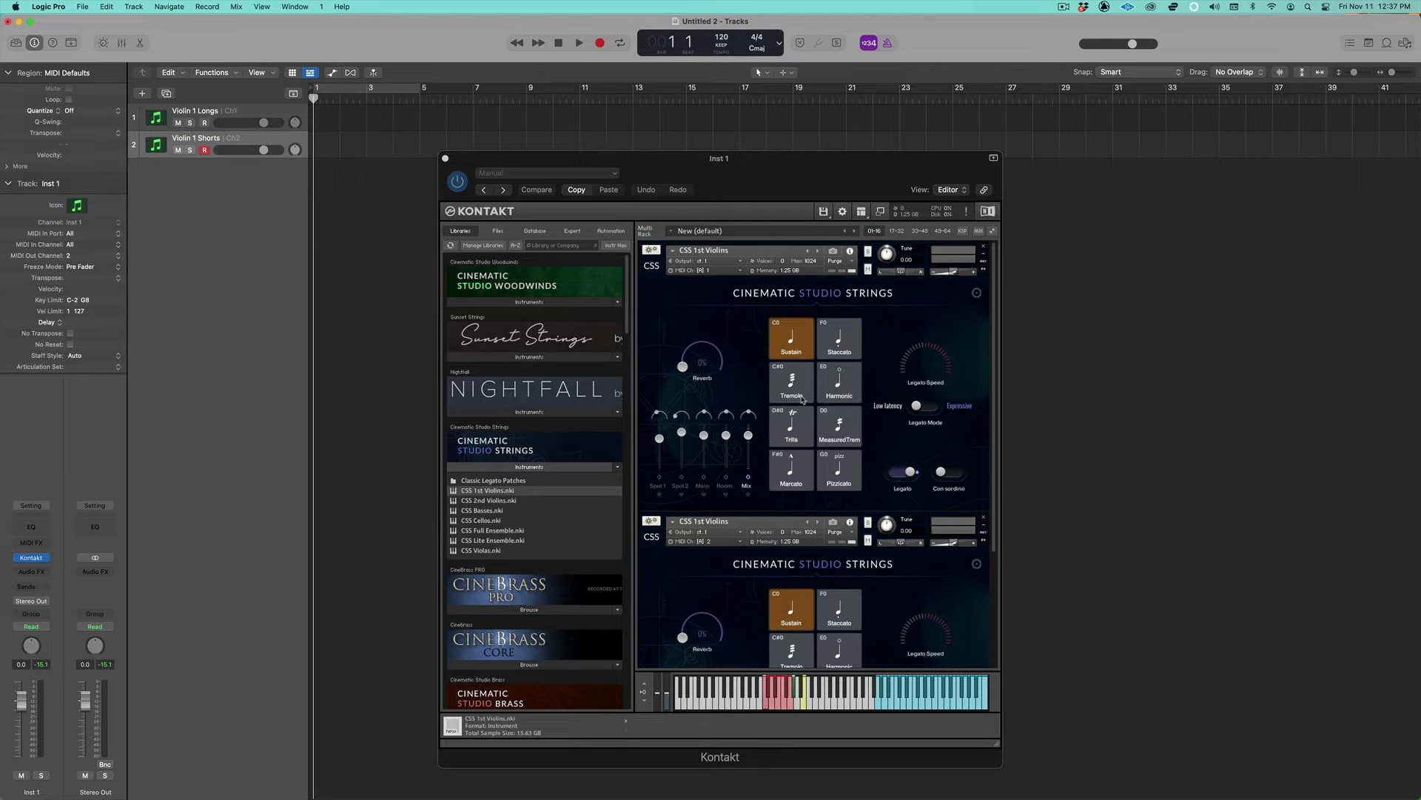
Step: Set the second Kontakt instance's articulation to Staccato
{"action": "left_click_drag", "start_coordinate": [636, 159], "coordinate": [566, 90]}
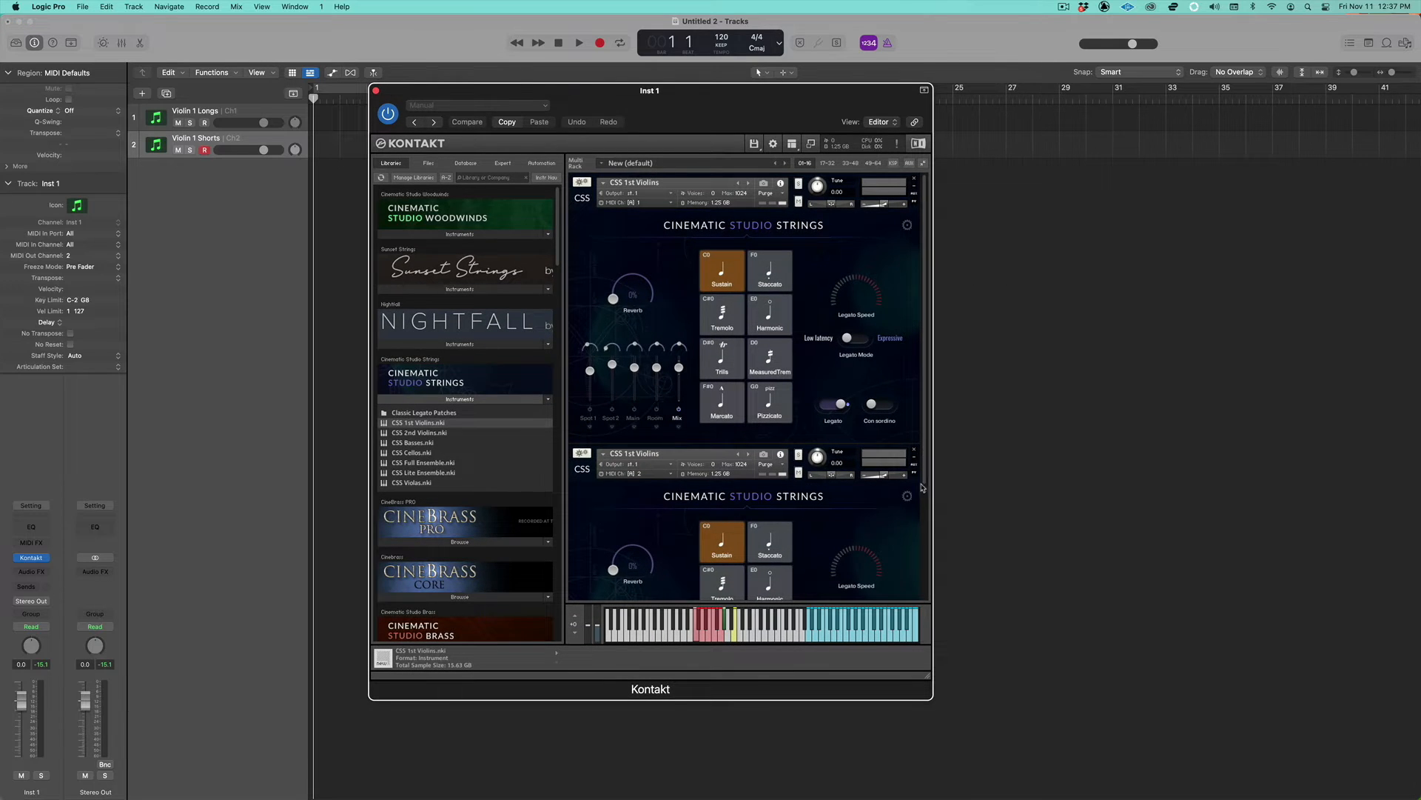
{"action": "left_click", "coordinate": [770, 545]}
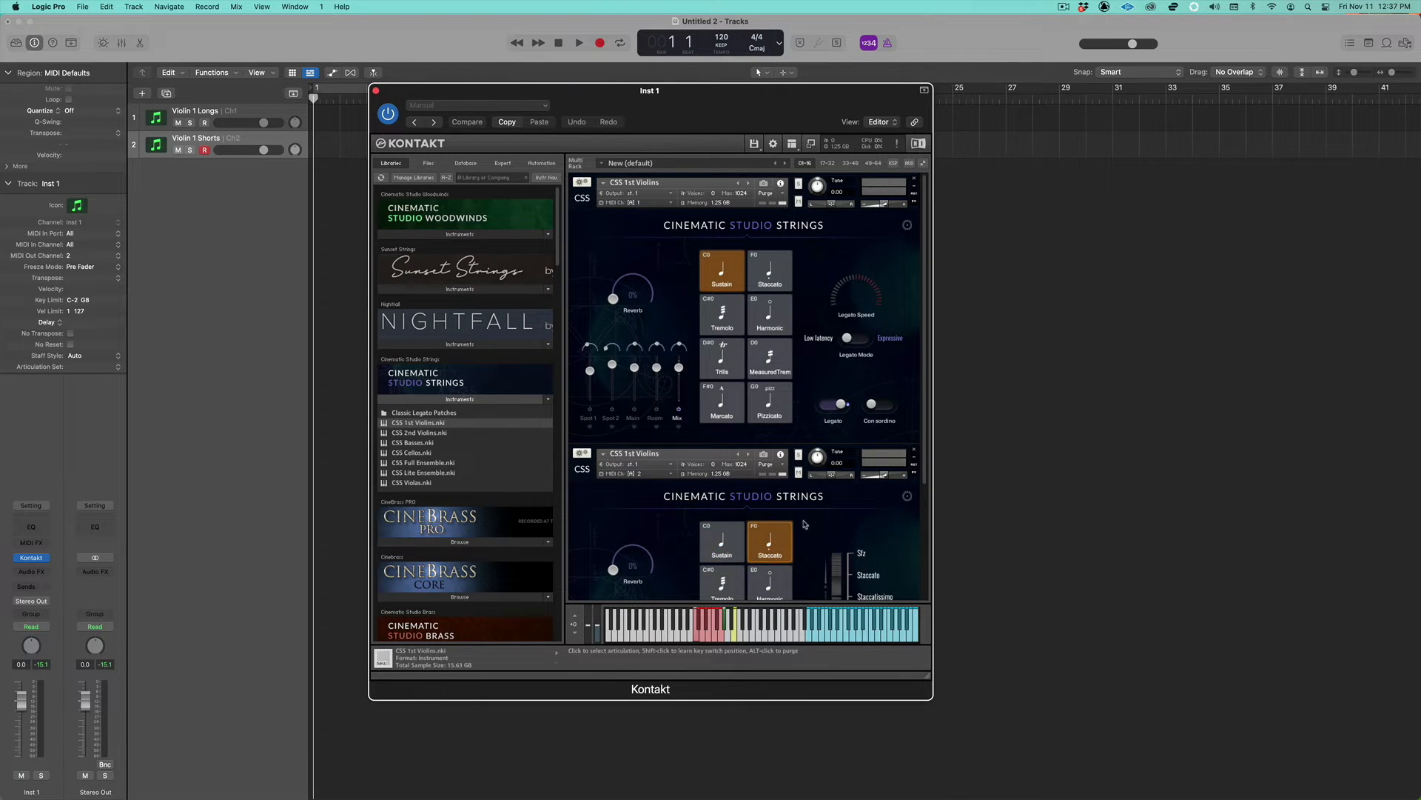
{"action": "scroll", "coordinate": [921, 436], "scroll_direction": "down", "scroll_amount": 5}
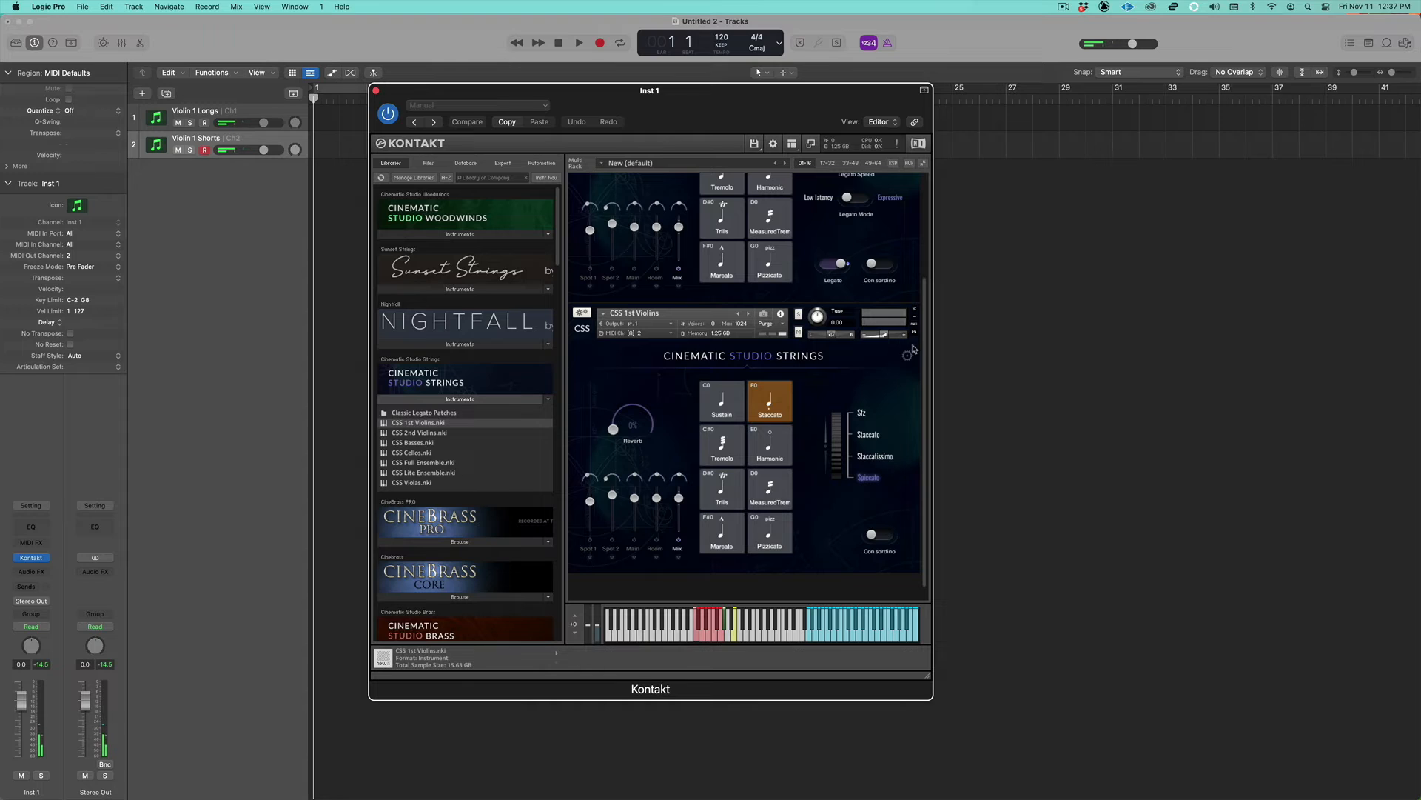
Step: Record a phrase on the Violin 1 Longs track
{"action": "left_click", "coordinate": [190, 111]}
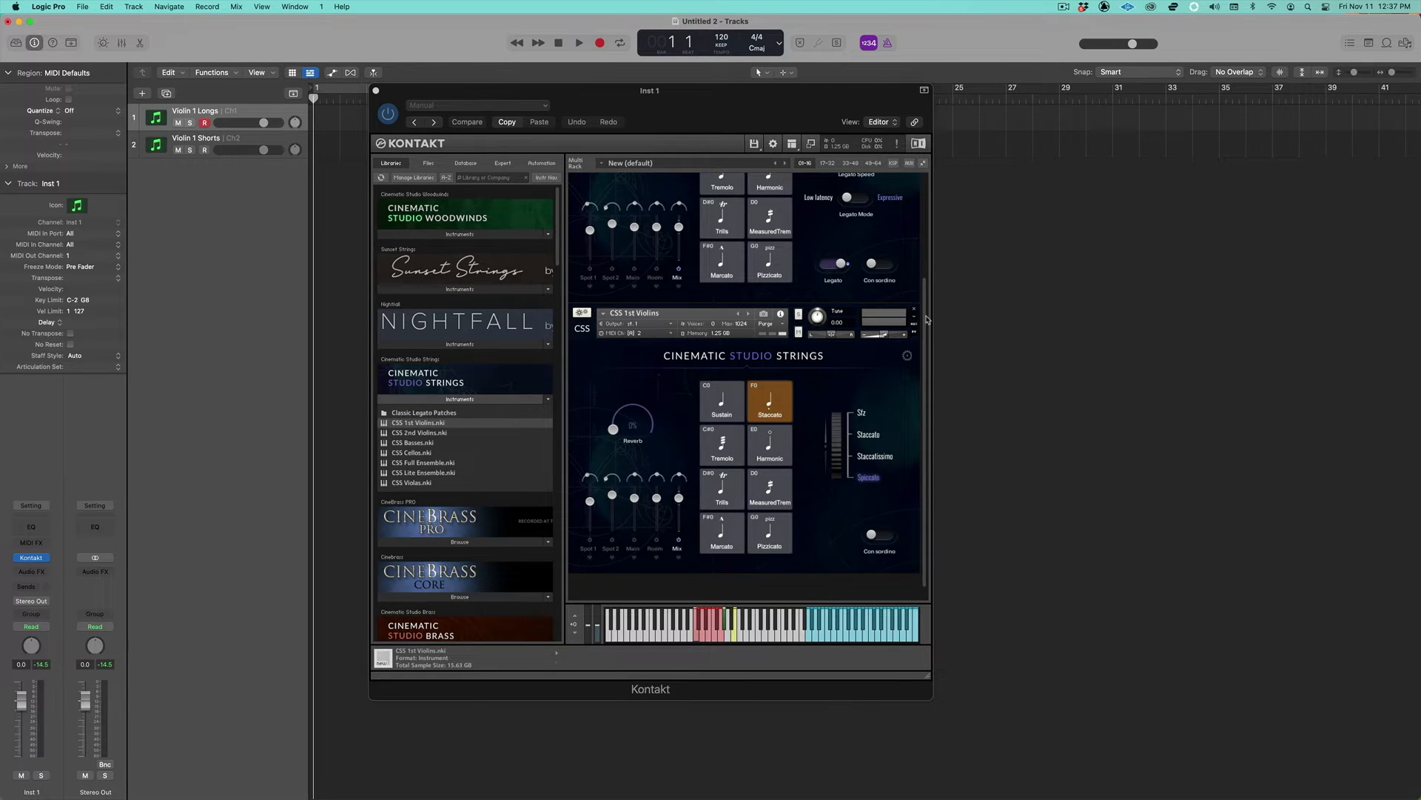
{"action": "left_click_drag", "start_coordinate": [924, 310], "coordinate": [923, 226]}
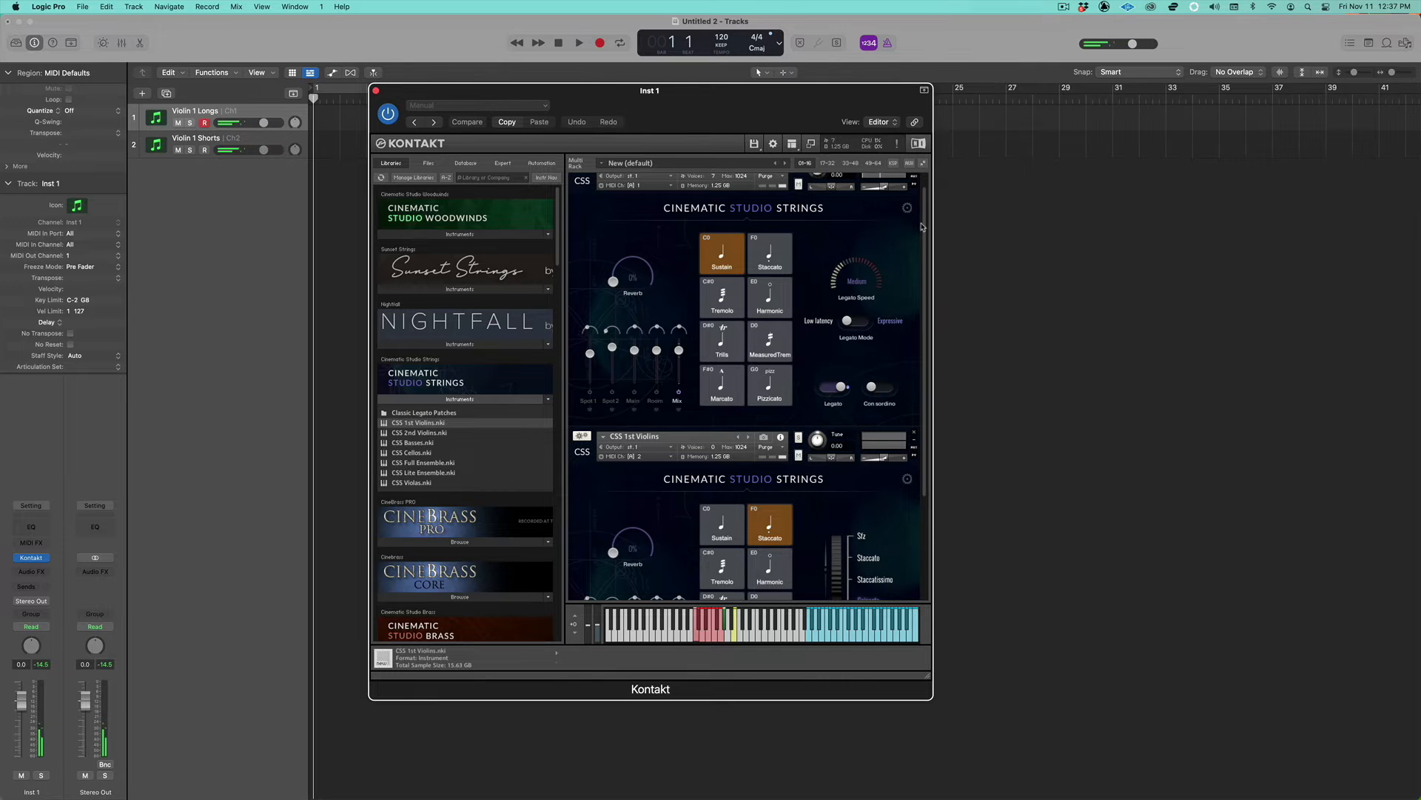
{"action": "key", "text": "r"}
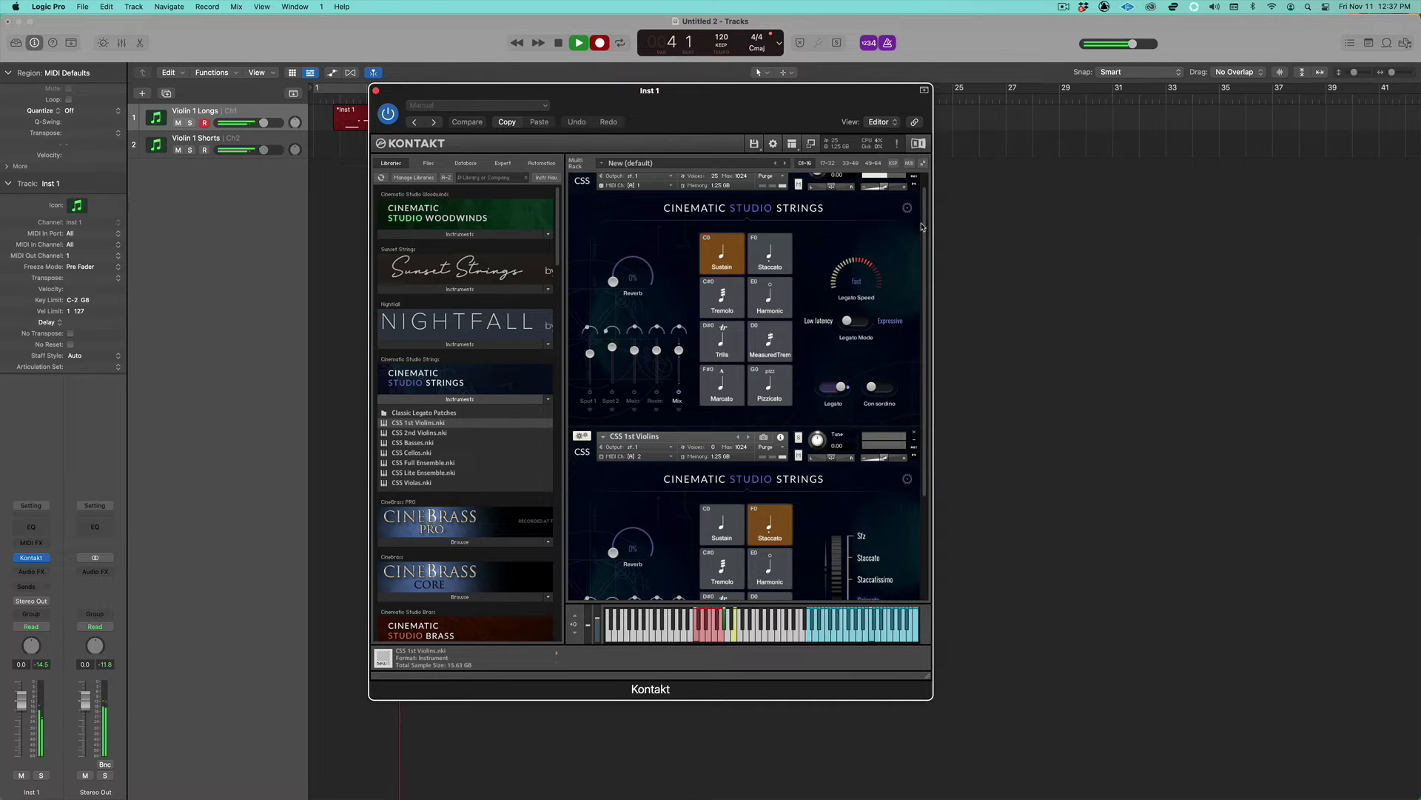
{"action": "key", "text": "space"}
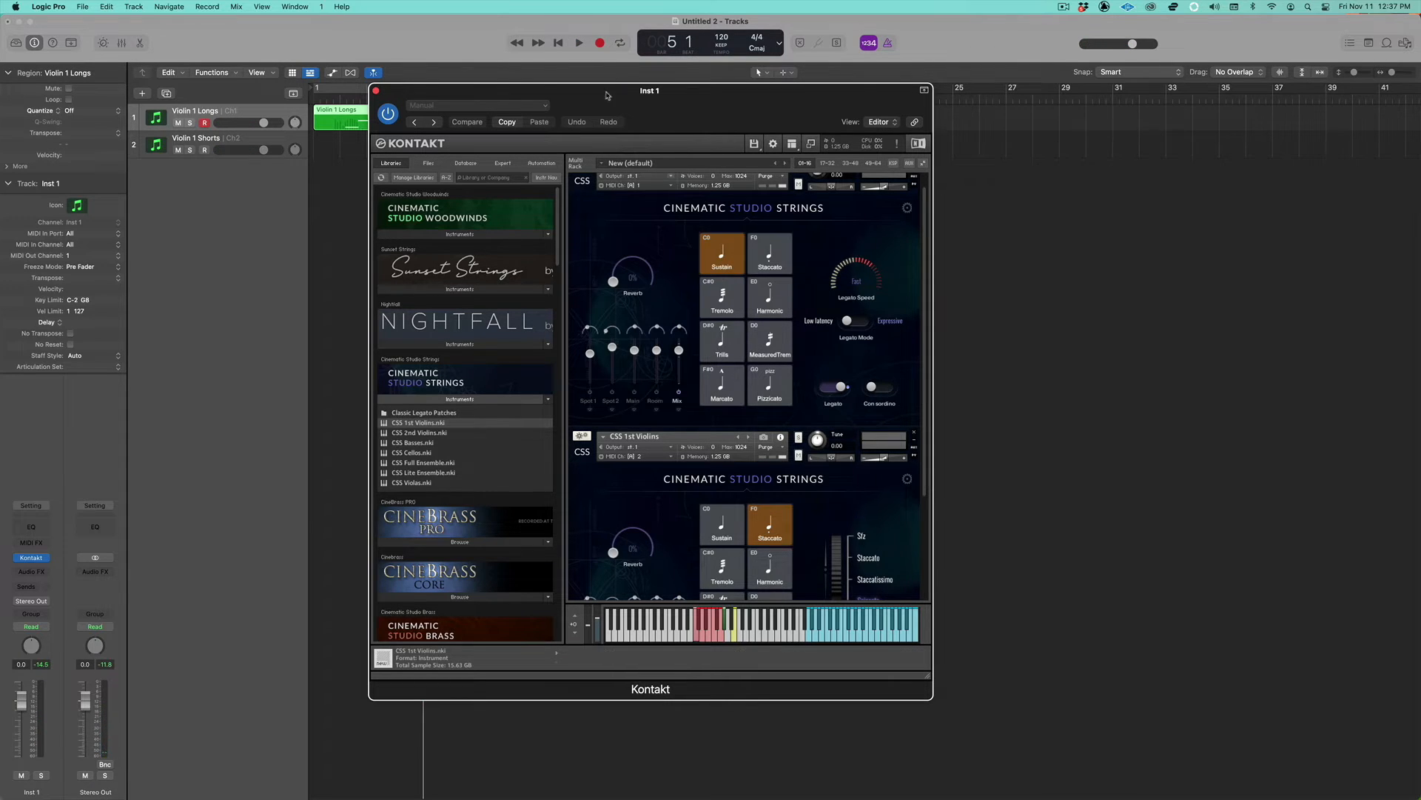
Step: Record again on the Violin 1 Longs track starting from bar 3
{"action": "left_click_drag", "start_coordinate": [603, 99], "coordinate": [801, 200]}
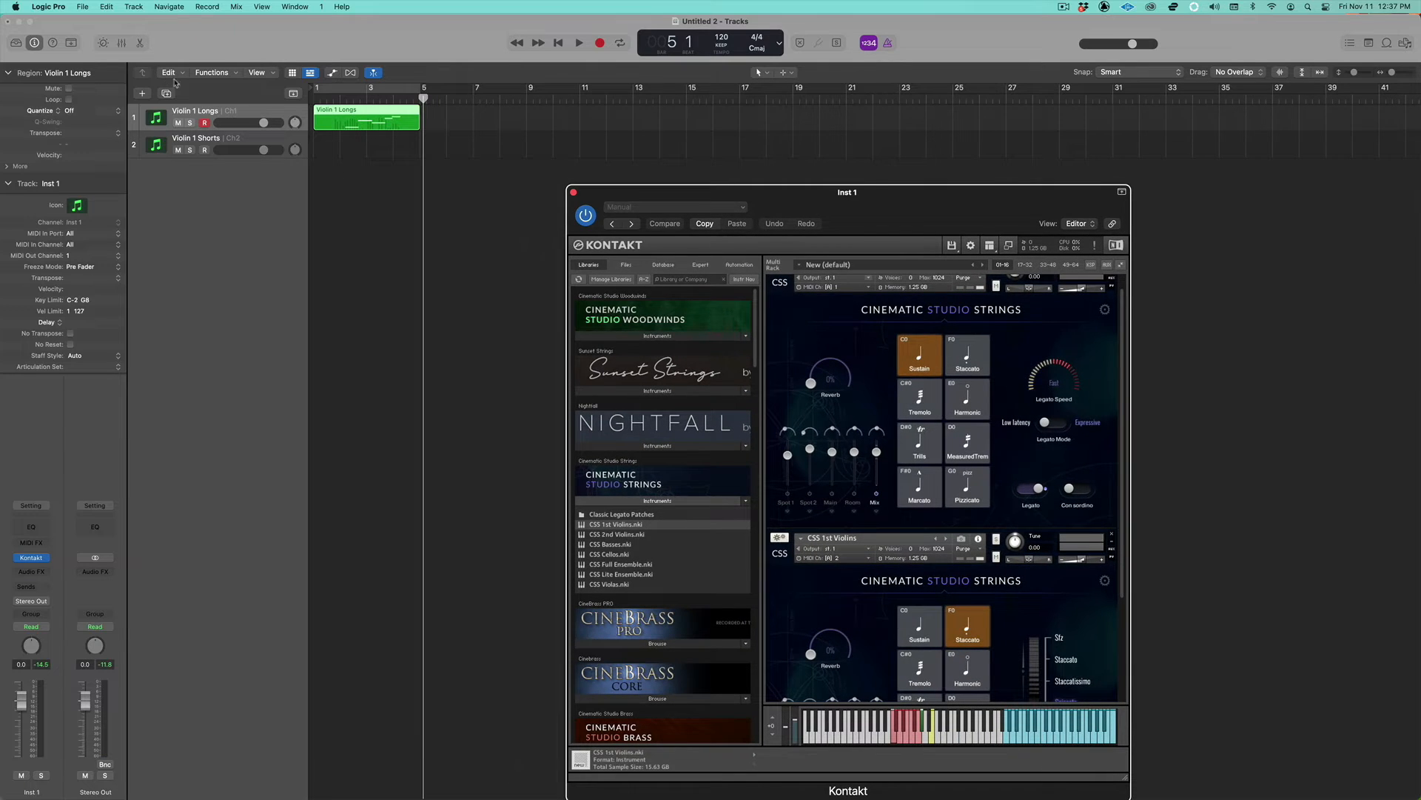
{"action": "left_click", "coordinate": [370, 99]}
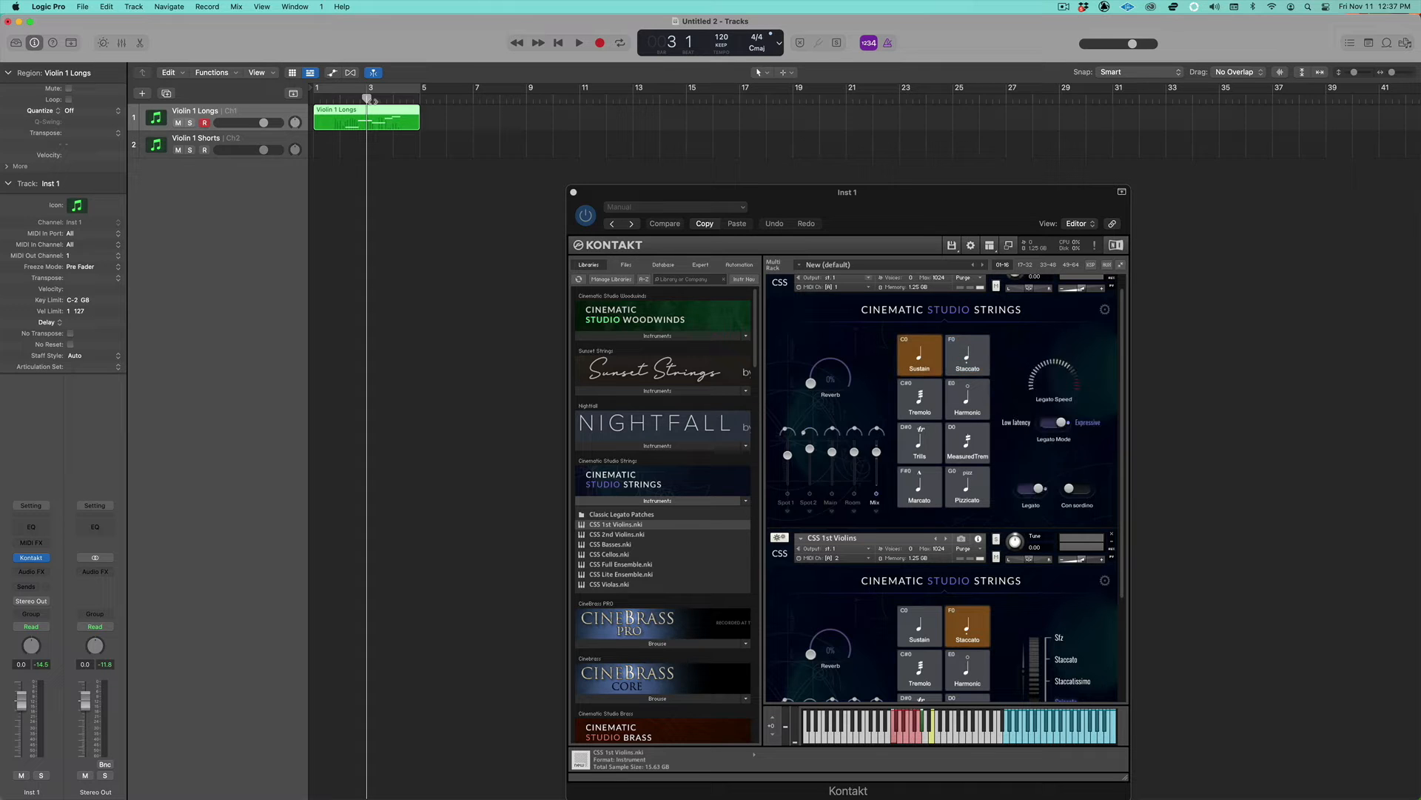
{"action": "key", "text": "r"}
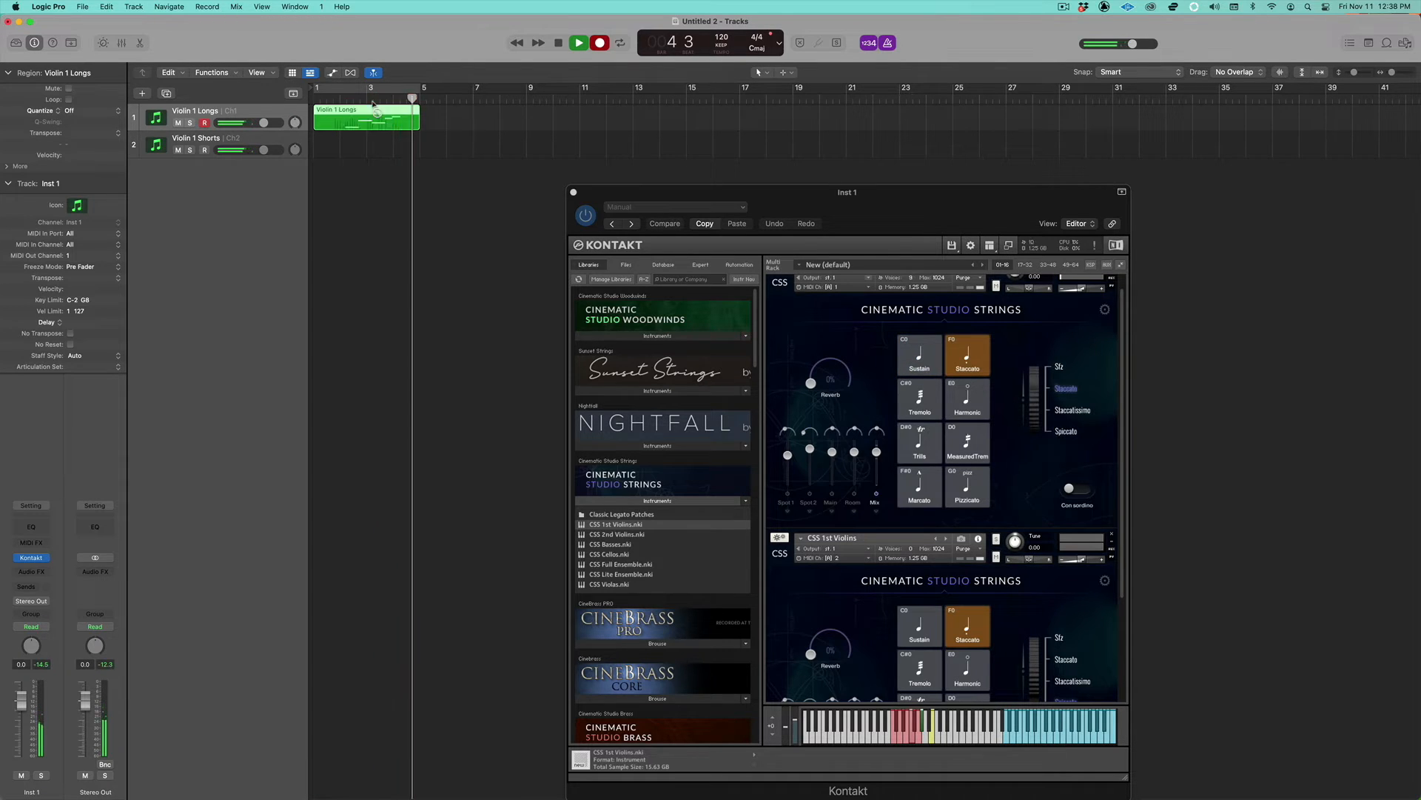
{"action": "key", "text": "space"}
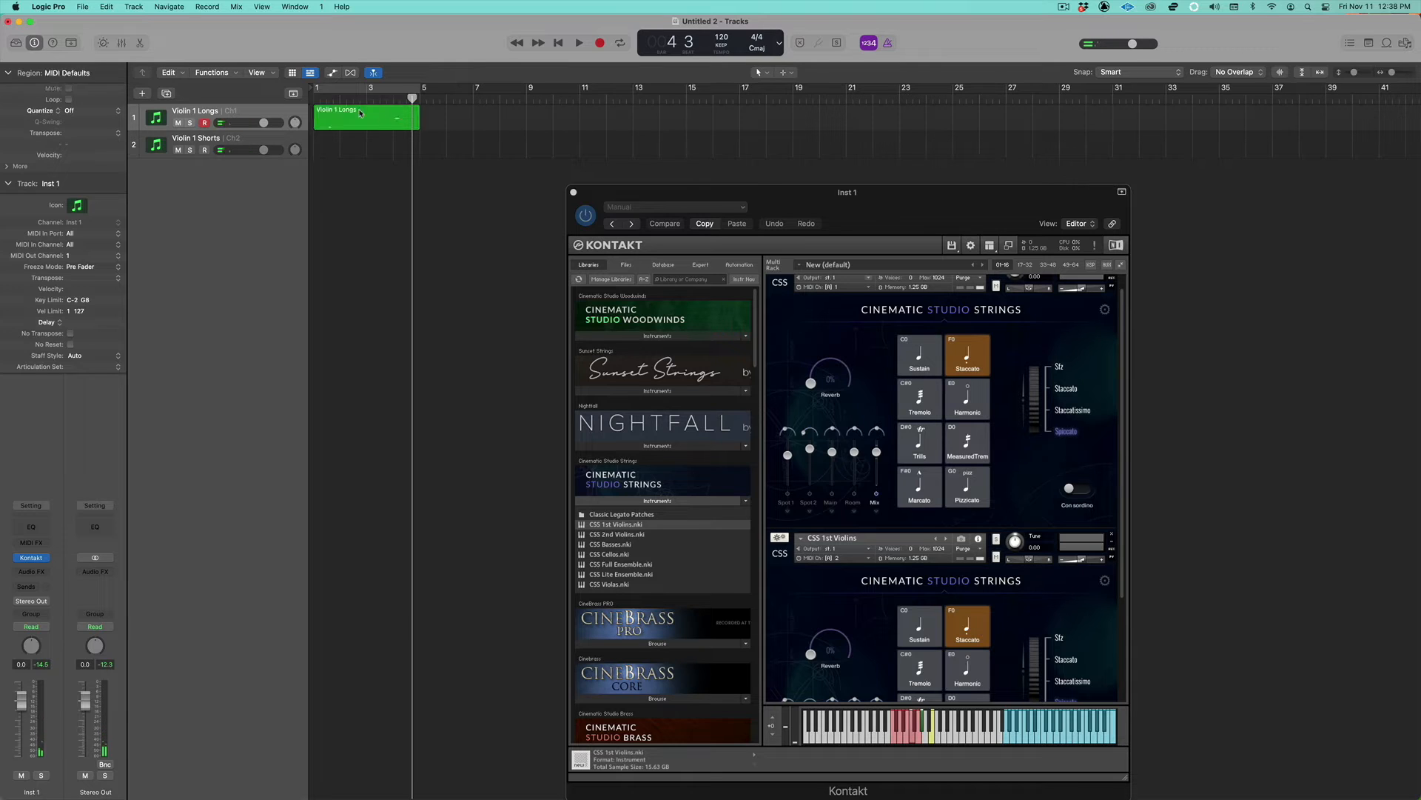
Step: Open the Violin 1 Longs region in the Piano Roll and close the Kontakt window
{"action": "left_click", "coordinate": [335, 123]}
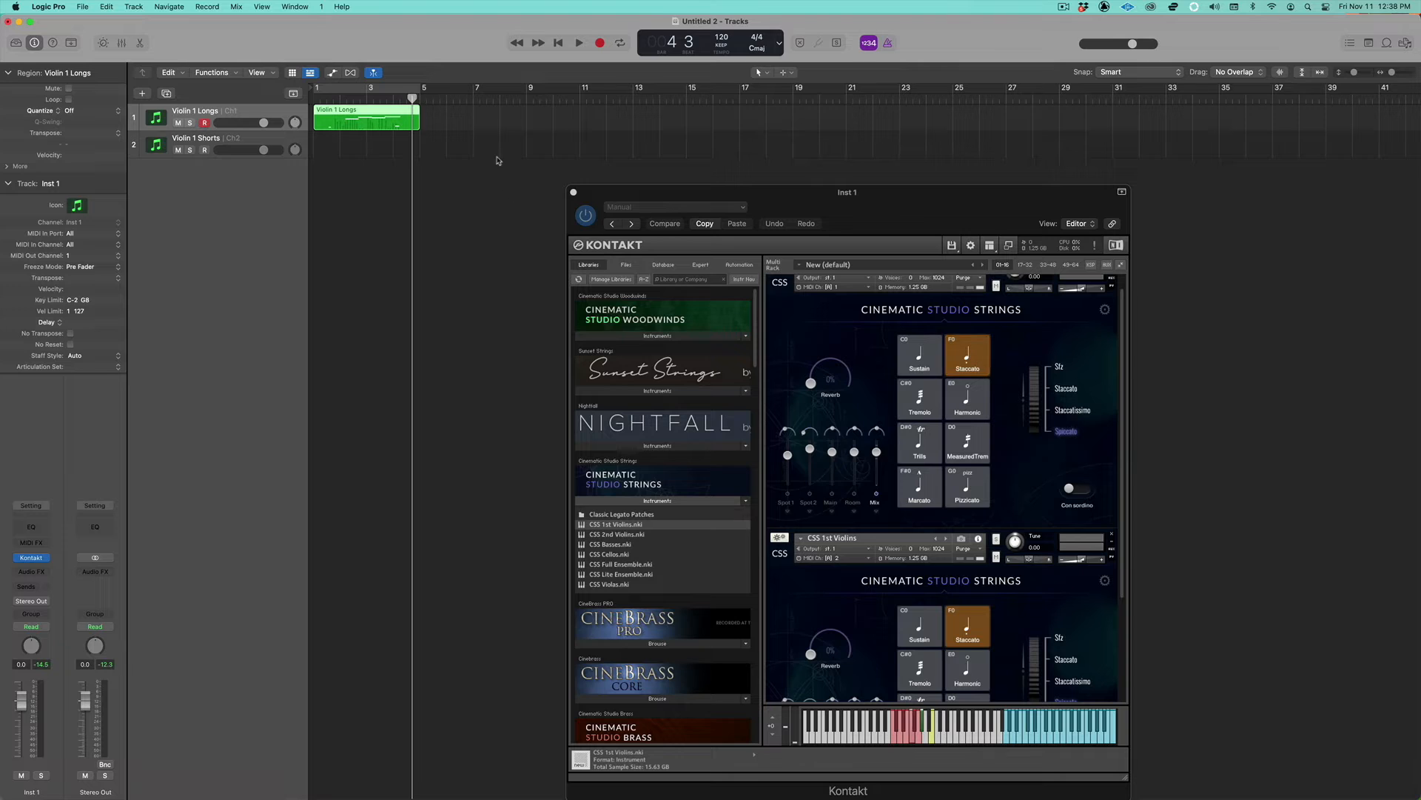
{"action": "left_click_drag", "start_coordinate": [439, 127], "coordinate": [385, 161]}
{"action": "key", "text": "p"}
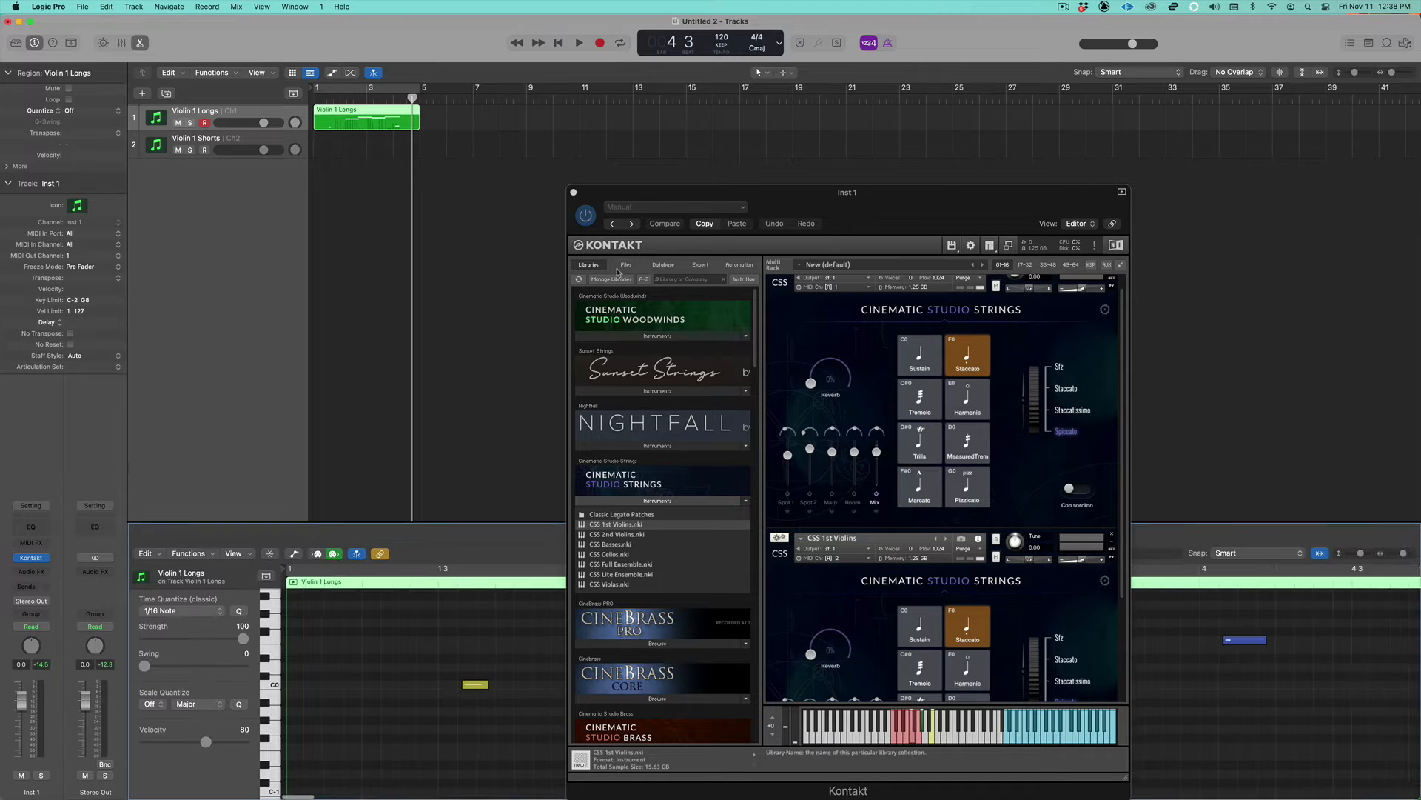
{"action": "left_click", "coordinate": [574, 194]}
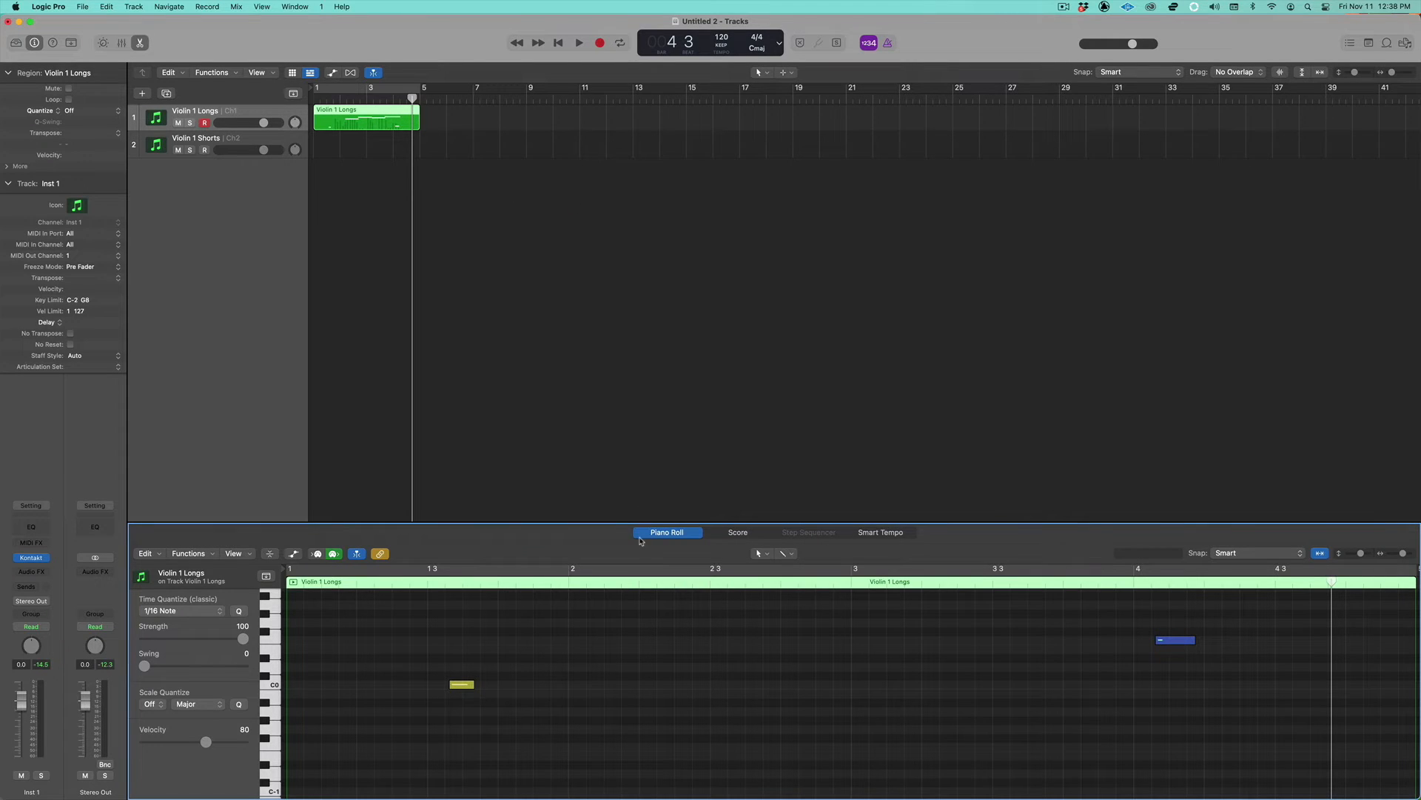
Step: Show the region's Ch. 1 Modulation data in an enlarged automation/MIDI lane of the Piano Roll
{"action": "key", "text": "a"}
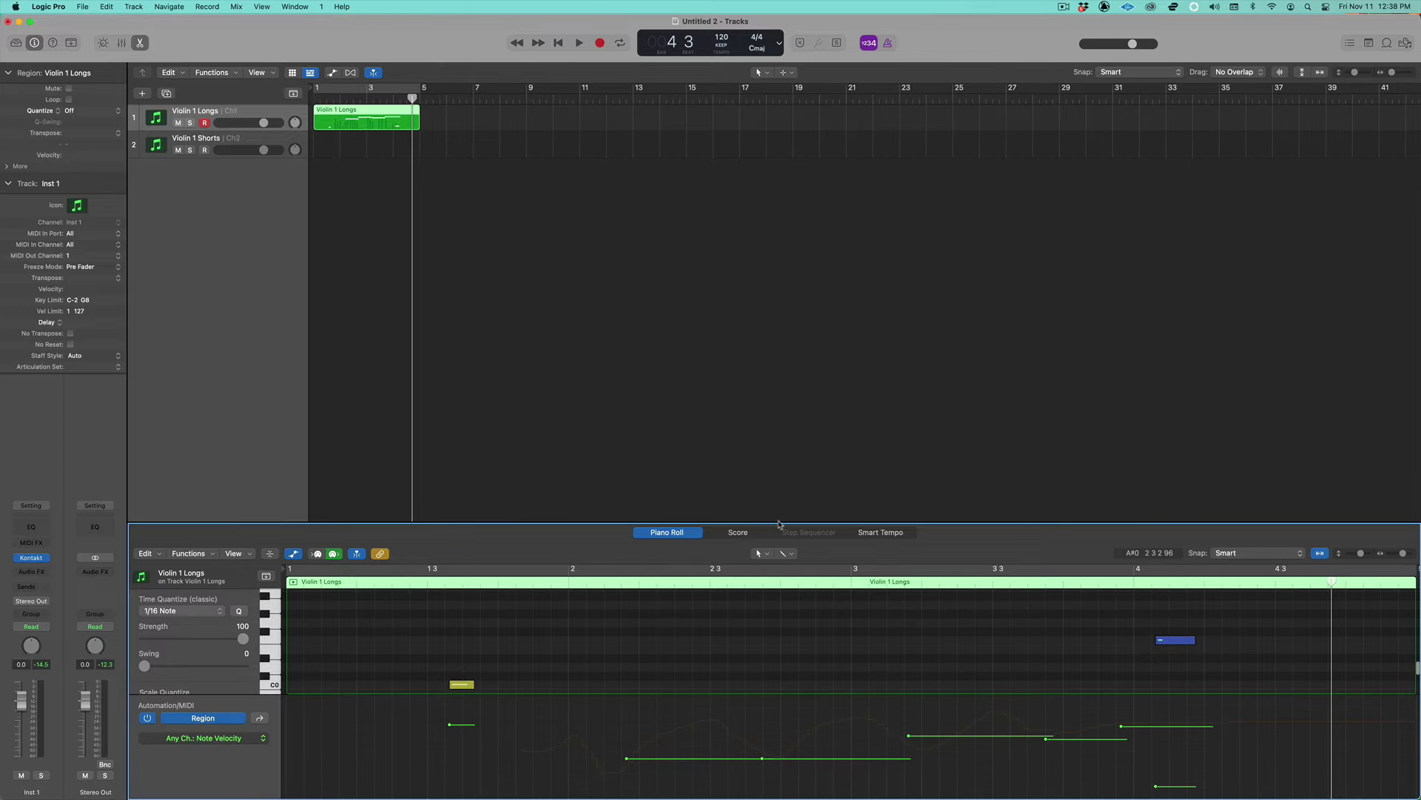
{"action": "left_click_drag", "start_coordinate": [778, 521], "coordinate": [778, 408]}
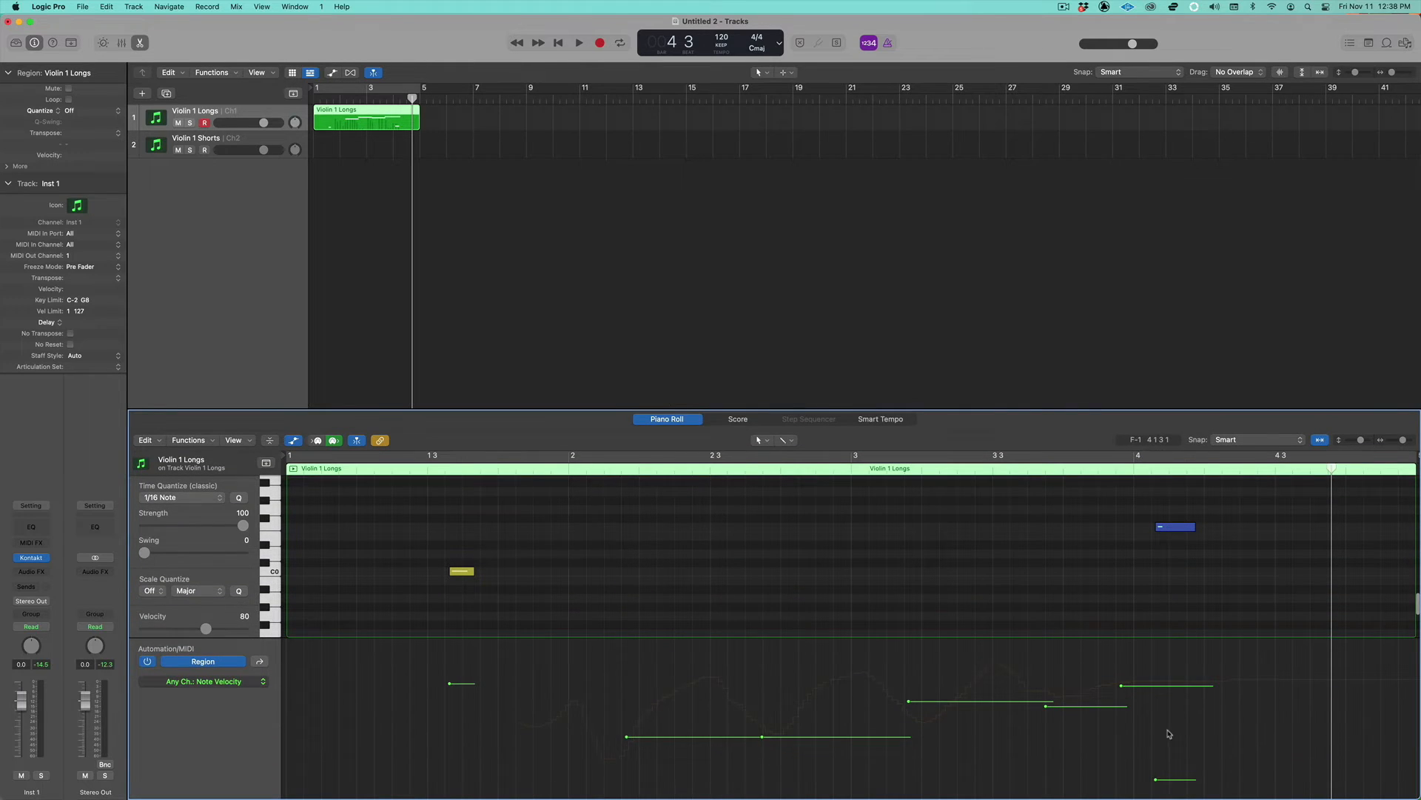
{"action": "left_click", "coordinate": [260, 661]}
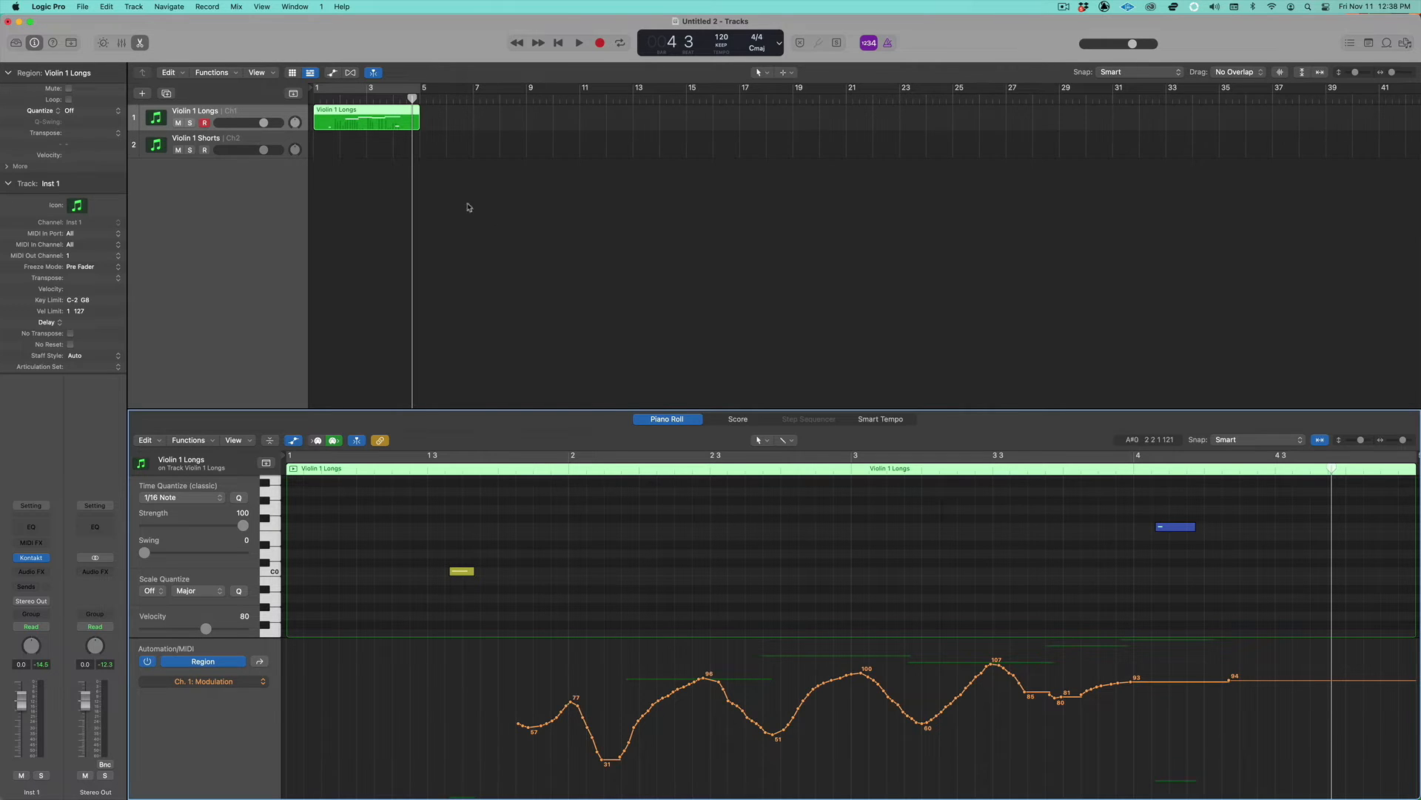
Step: Reopen the Kontakt plug-in window, reposition it, and select the Violin 1 Shorts track
{"action": "left_click", "coordinate": [256, 262]}
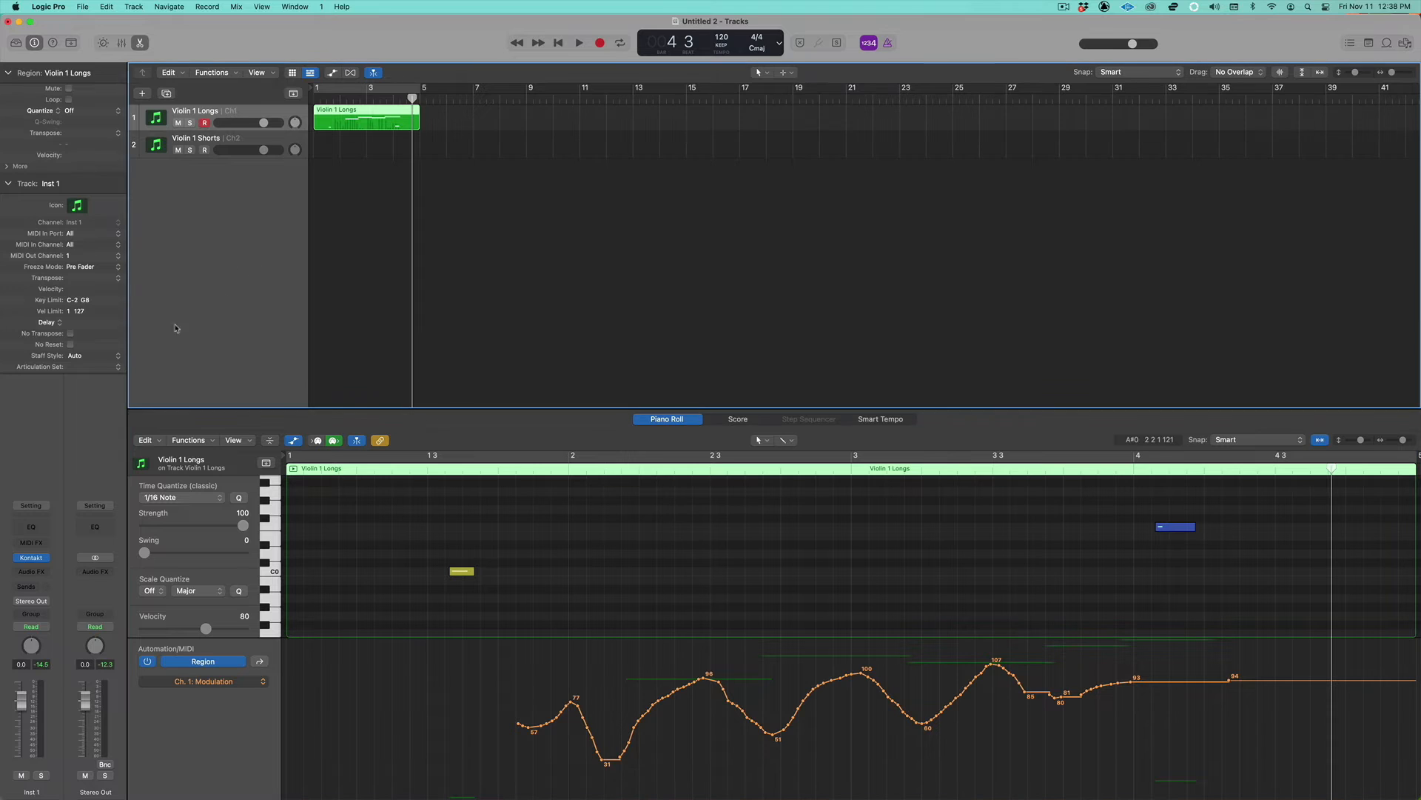
{"action": "left_click", "coordinate": [31, 561]}
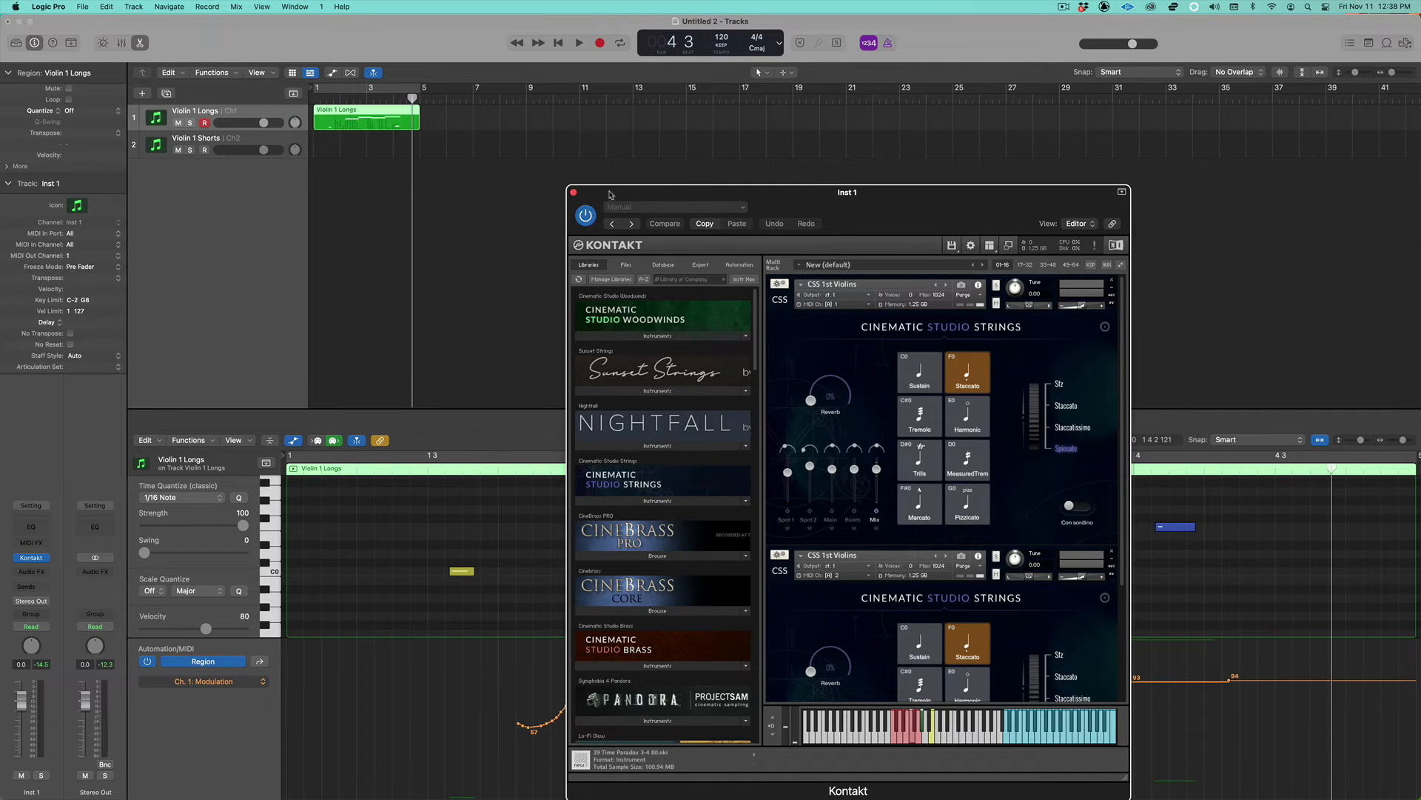
{"action": "left_click_drag", "start_coordinate": [610, 194], "coordinate": [745, 131]}
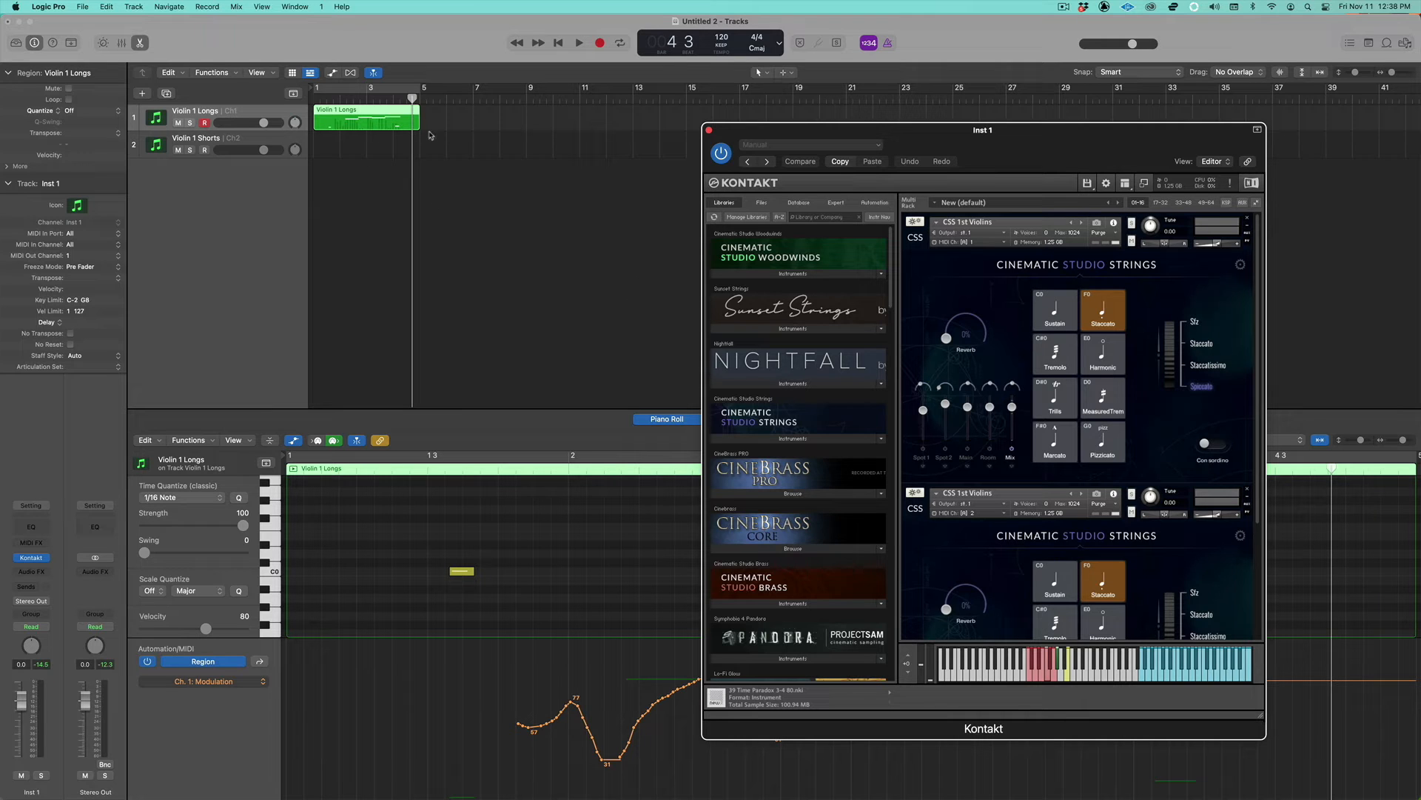
{"action": "left_click", "coordinate": [223, 138]}
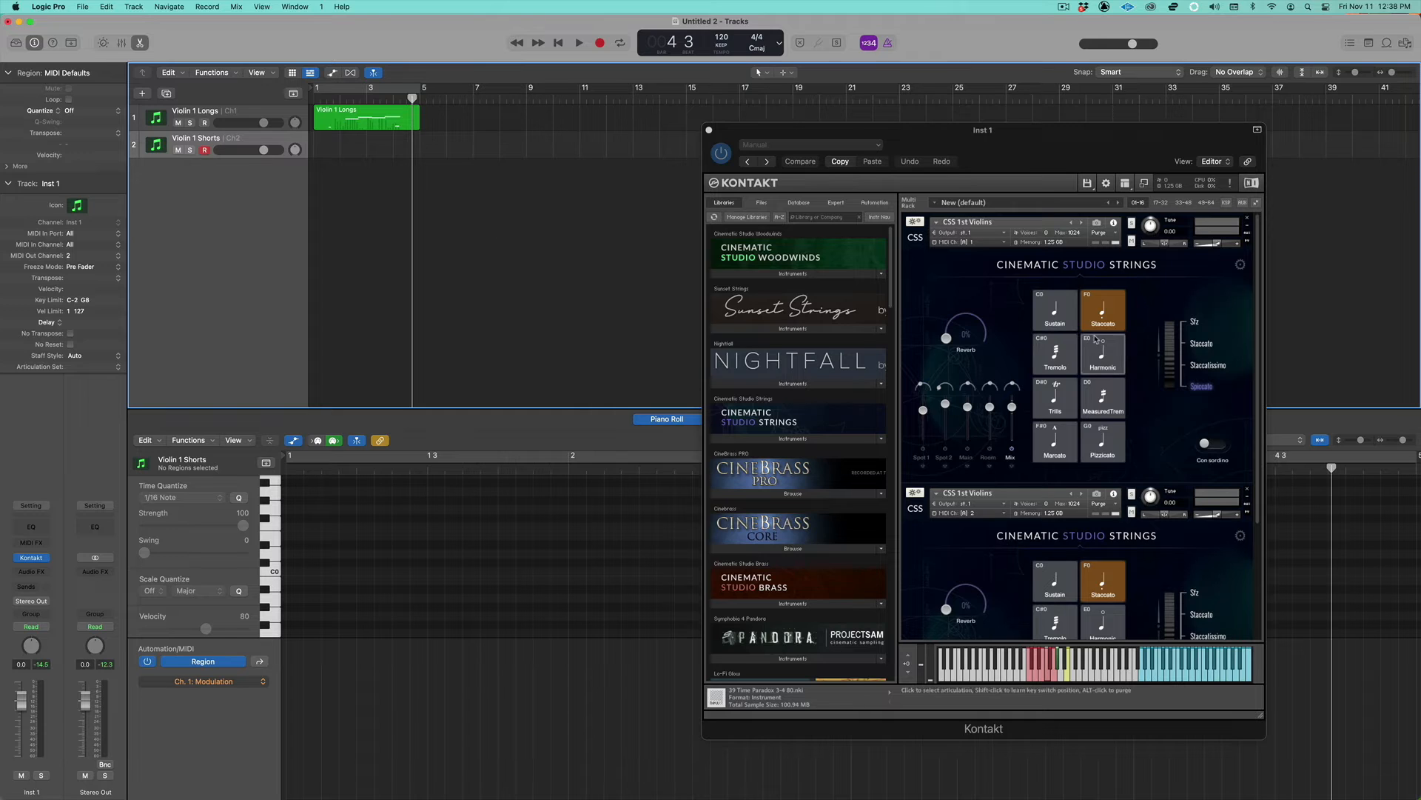
Step: Scroll through the violin instruments loaded in the Kontakt rack
{"action": "left_click", "coordinate": [1168, 644]}
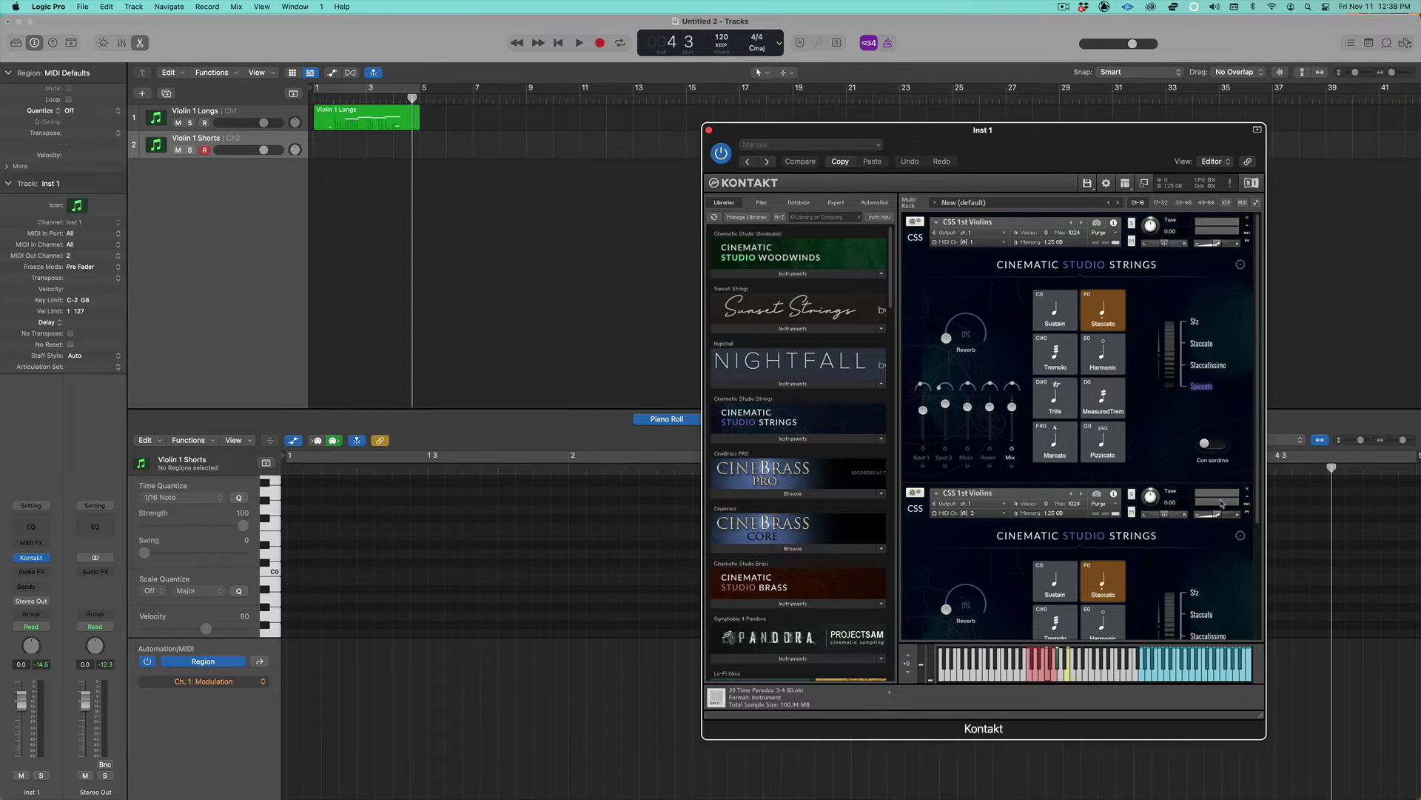
{"action": "scroll", "coordinate": [1221, 504], "scroll_direction": "down", "scroll_amount": 5}
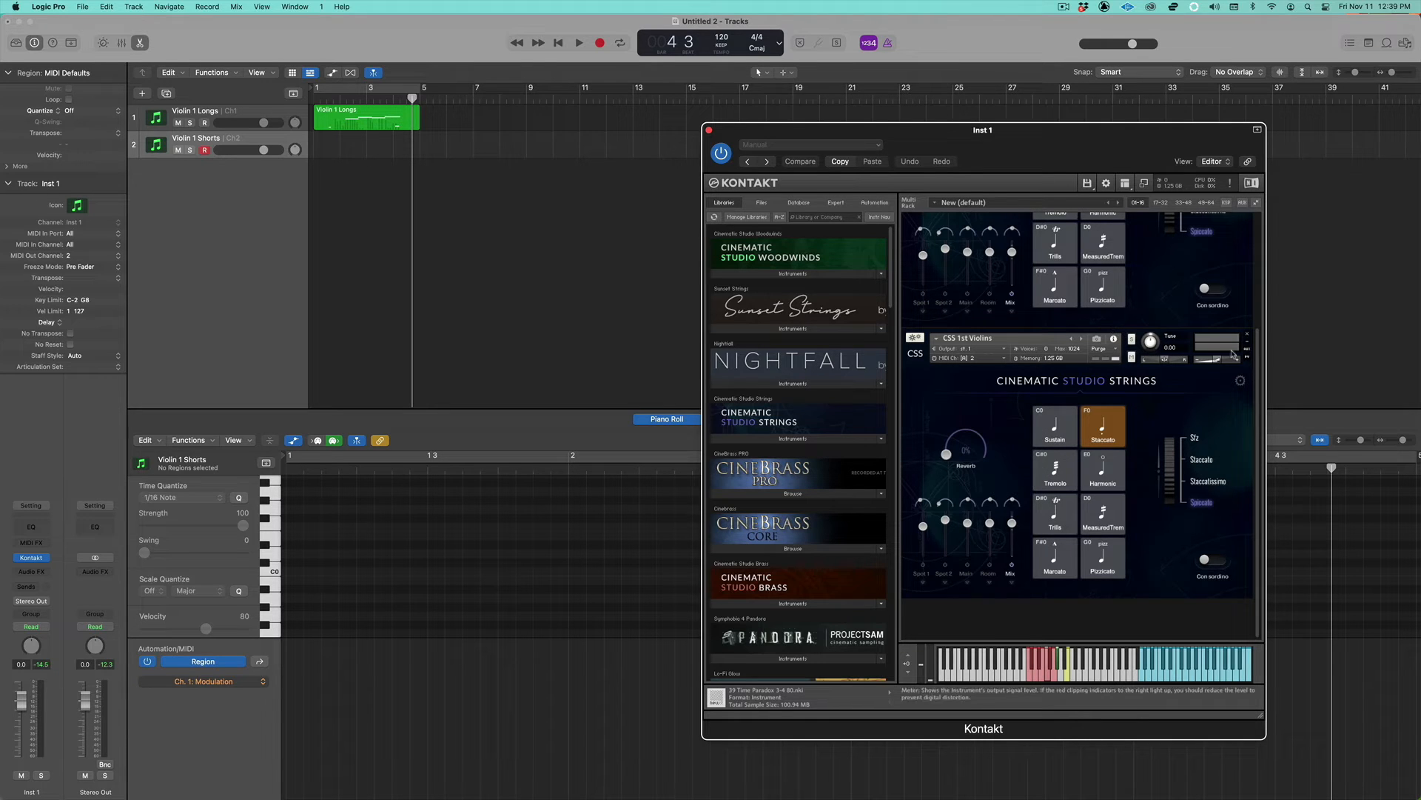
{"action": "scroll", "coordinate": [1259, 368], "scroll_direction": "up", "scroll_amount": 4}
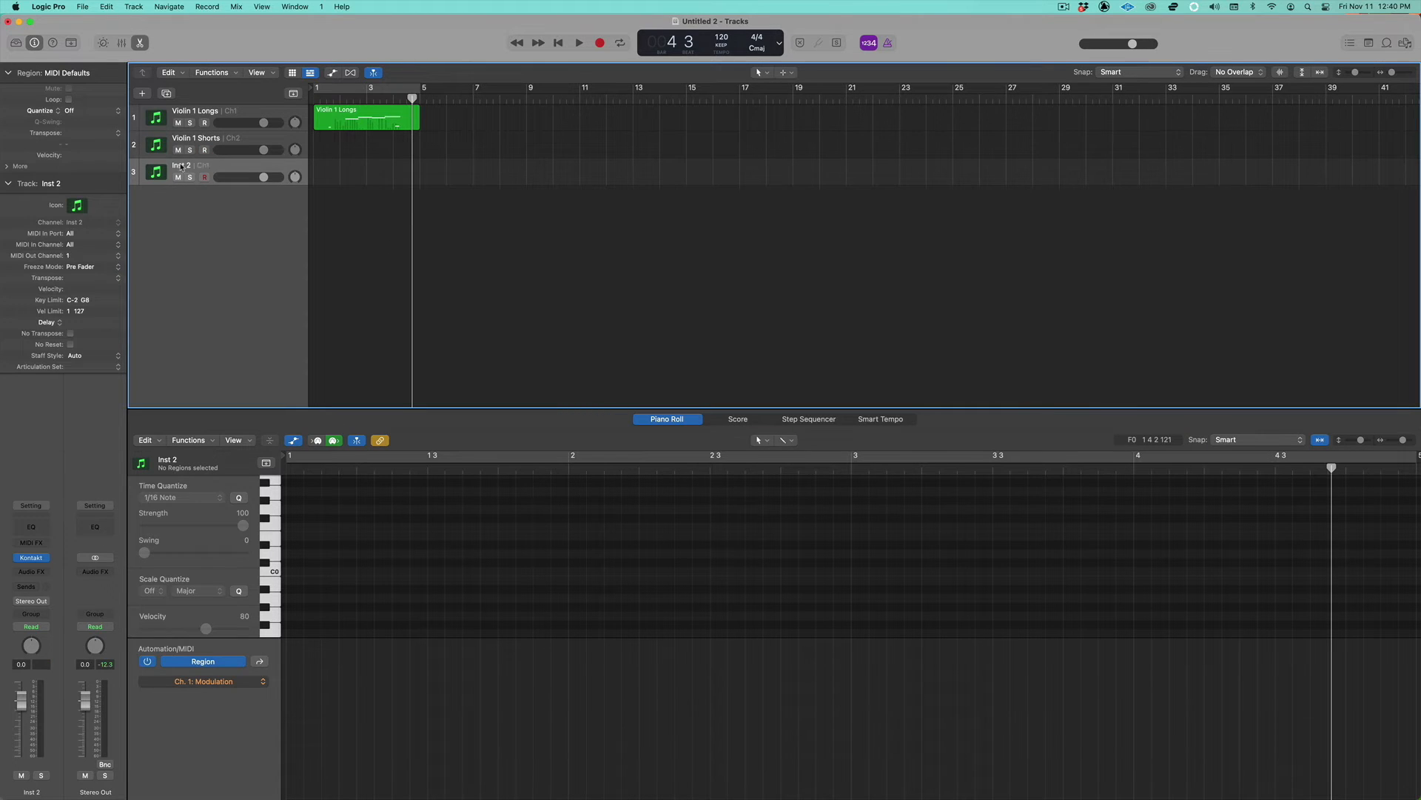
Step: Name the new track Violin 2 Longs and add a Violin 2 Shorts track on the next MIDI channel
{"action": "type", "text": "Violin 2 Longs"}
{"action": "key", "text": "Return"}
{"action": "left_click", "coordinate": [133, 6]}
{"action": "left_click", "coordinate": [332, 96]}
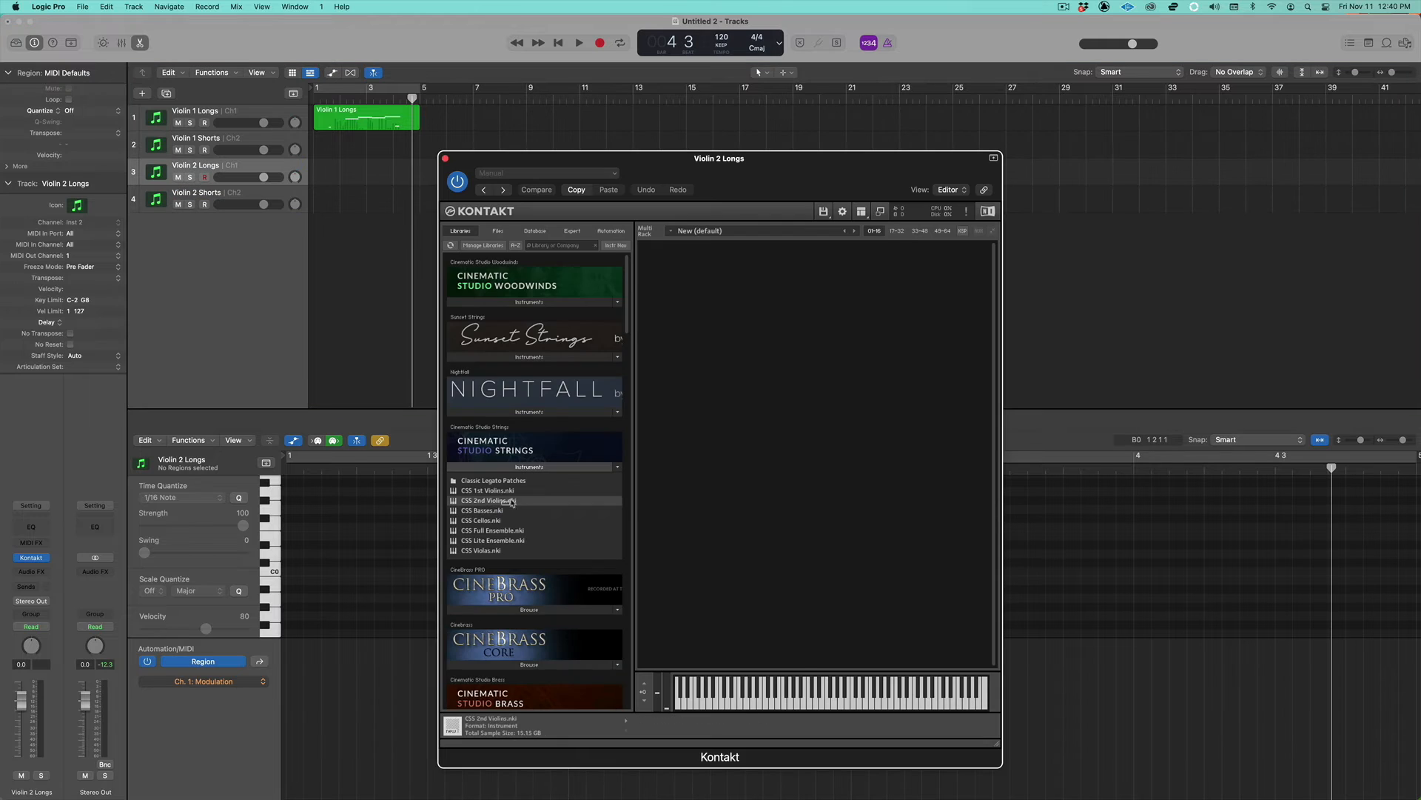
Step: Add the Violas Longs and Violas Shorts tracks on MIDI channels 1 and 2, then select Violas Longs
{"action": "double_click", "coordinate": [511, 502]}
{"action": "double_click", "coordinate": [511, 502]}
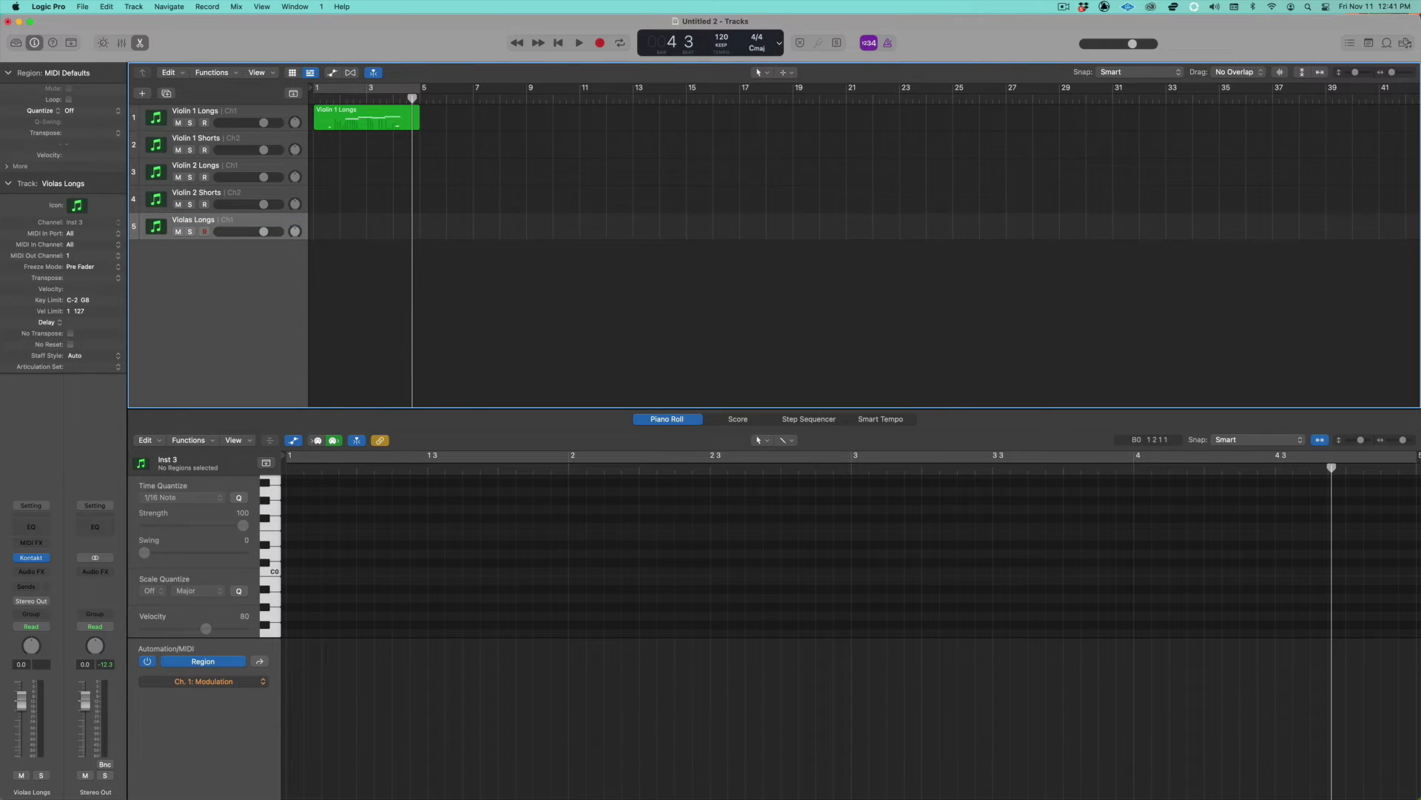
{"action": "key", "text": "alt+super+x"}
{"action": "key", "text": "shift+Return"}
{"action": "type", "text": "Violas Shorts"}
{"action": "key", "text": "Return"}
{"action": "key", "text": "Up"}
Step: Open Kontakt on Violas Longs and load CSS Violas from the Cinematic Studio Strings library into the rack
{"action": "left_click", "coordinate": [31, 557]}
{"action": "left_click", "coordinate": [529, 467]}
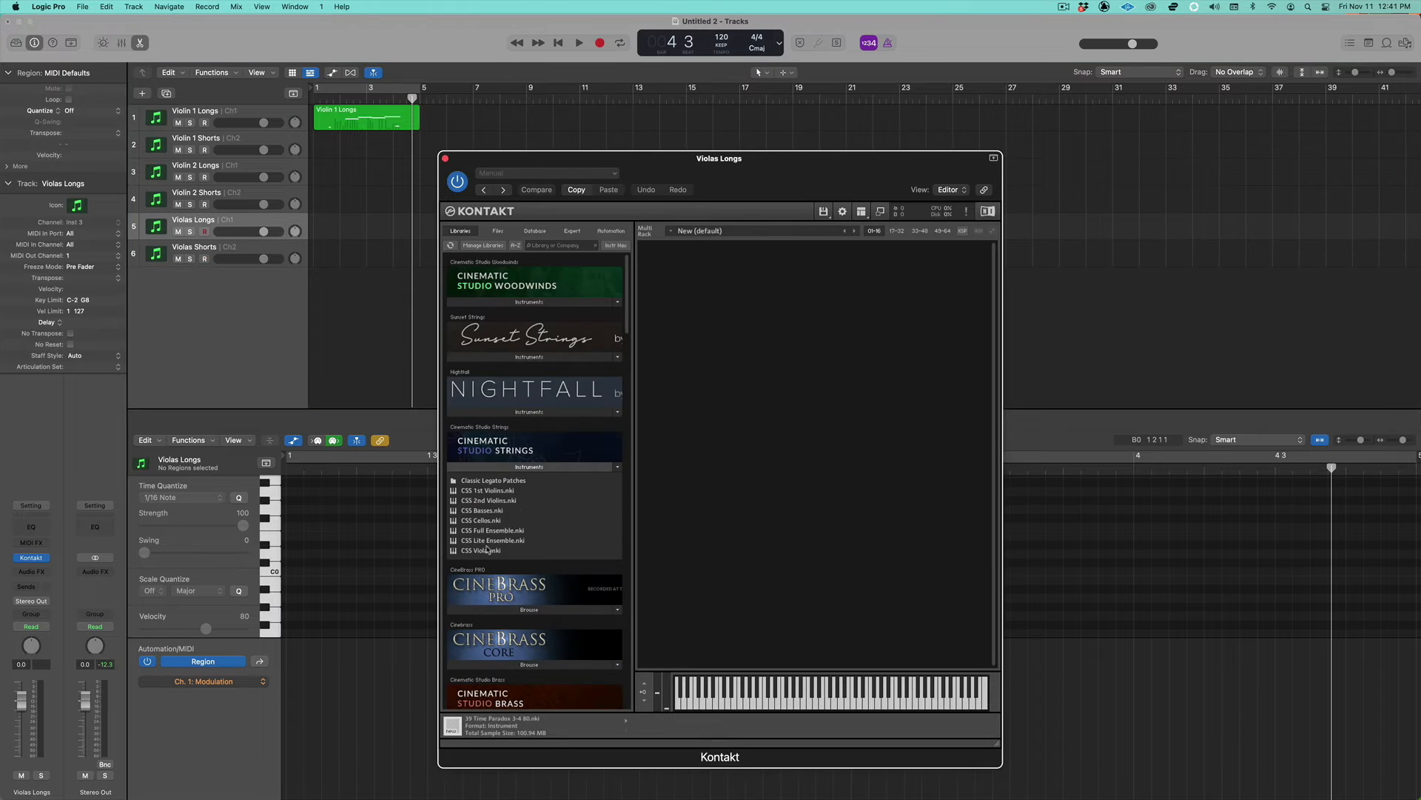
{"action": "double_click", "coordinate": [486, 551]}
{"action": "left_click_drag", "start_coordinate": [486, 552], "coordinate": [815, 580]}
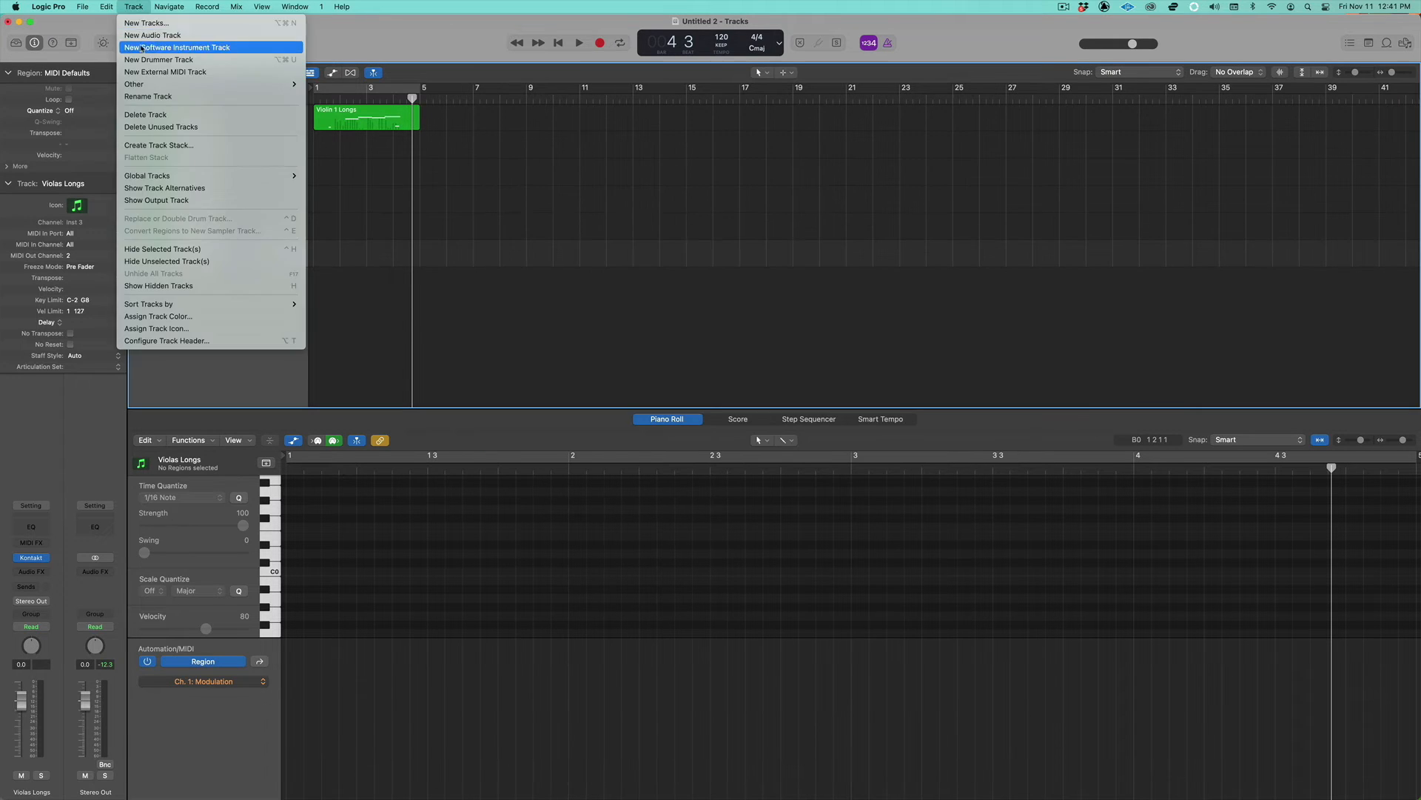
Step: Add Celli Longs and Celli Shorts tracks as new software instrument tracks
{"action": "left_click", "coordinate": [193, 45]}
{"action": "left_click", "coordinate": [111, 256]}
{"action": "left_click", "coordinate": [113, 271]}
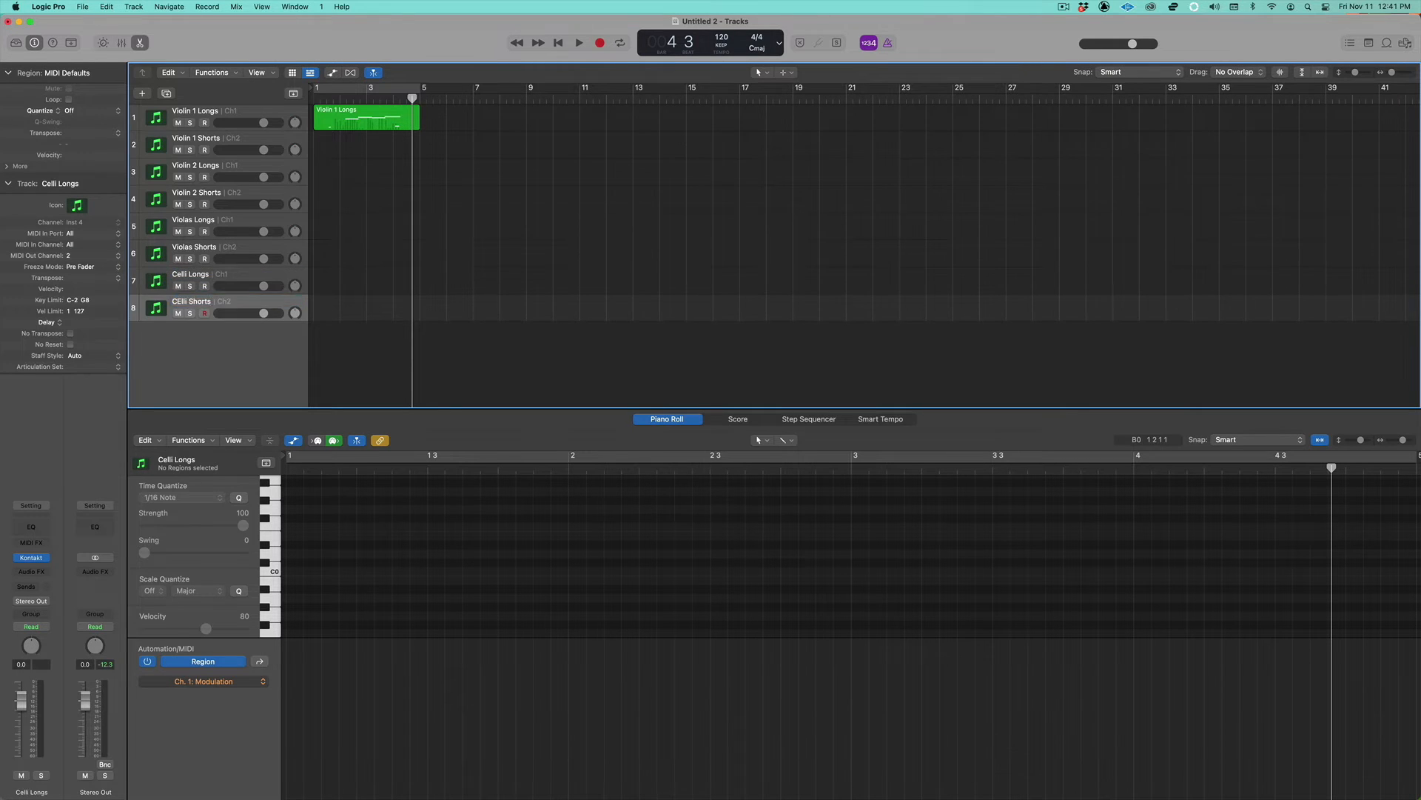
Step: Open Kontakt on Celli Longs and load CSS Cellos from the Cinematic Studio Strings library into the rack
{"action": "left_click", "coordinate": [32, 558]}
{"action": "left_click", "coordinate": [529, 467]}
{"action": "double_click", "coordinate": [529, 521]}
{"action": "left_click_drag", "start_coordinate": [529, 520], "coordinate": [767, 577]}
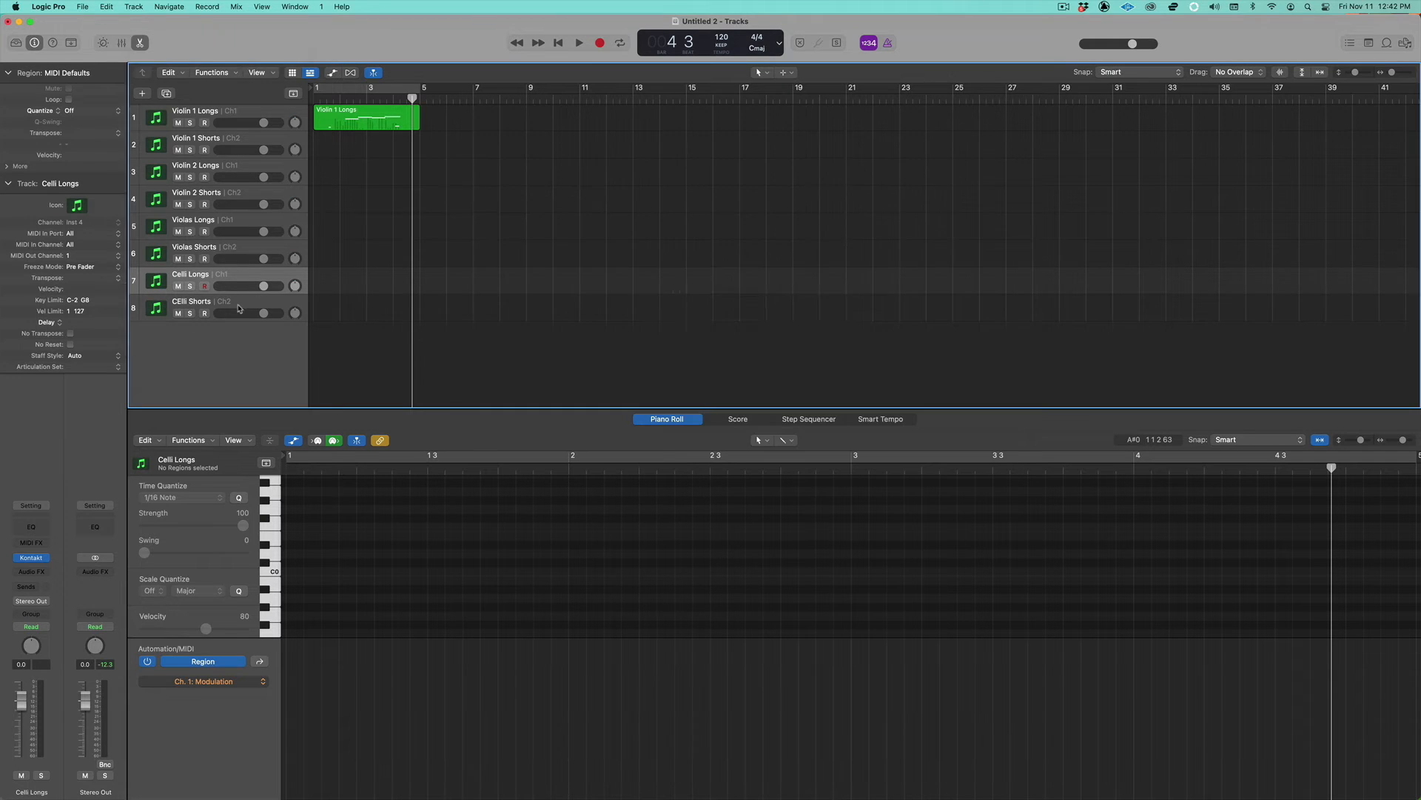
Step: Add Basses Longs and Basses Shorts tracks, naming them Basses
{"action": "left_click", "coordinate": [133, 7]}
{"action": "left_click", "coordinate": [178, 81]}
{"action": "double_click", "coordinate": [184, 328]}
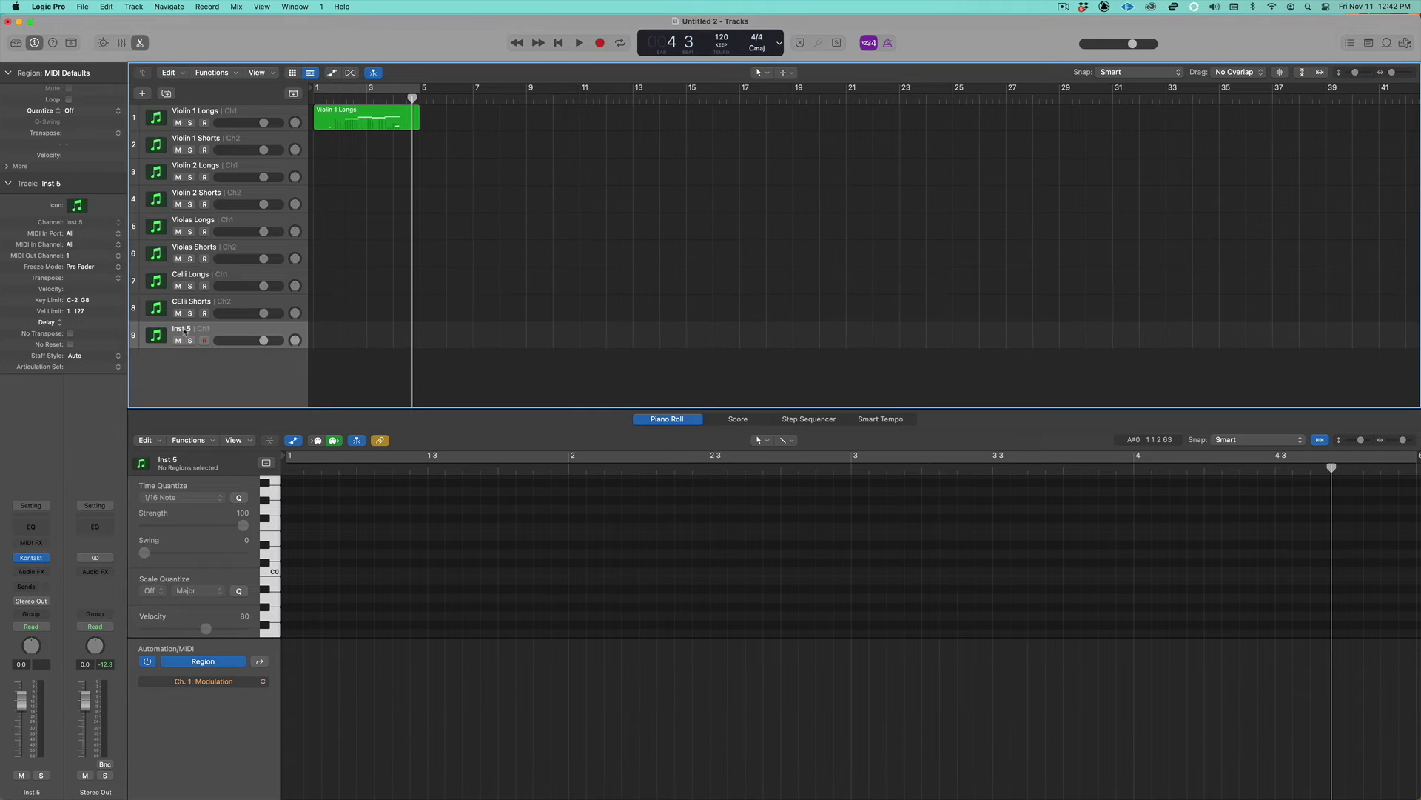
{"action": "type", "text": "Basses Longs"}
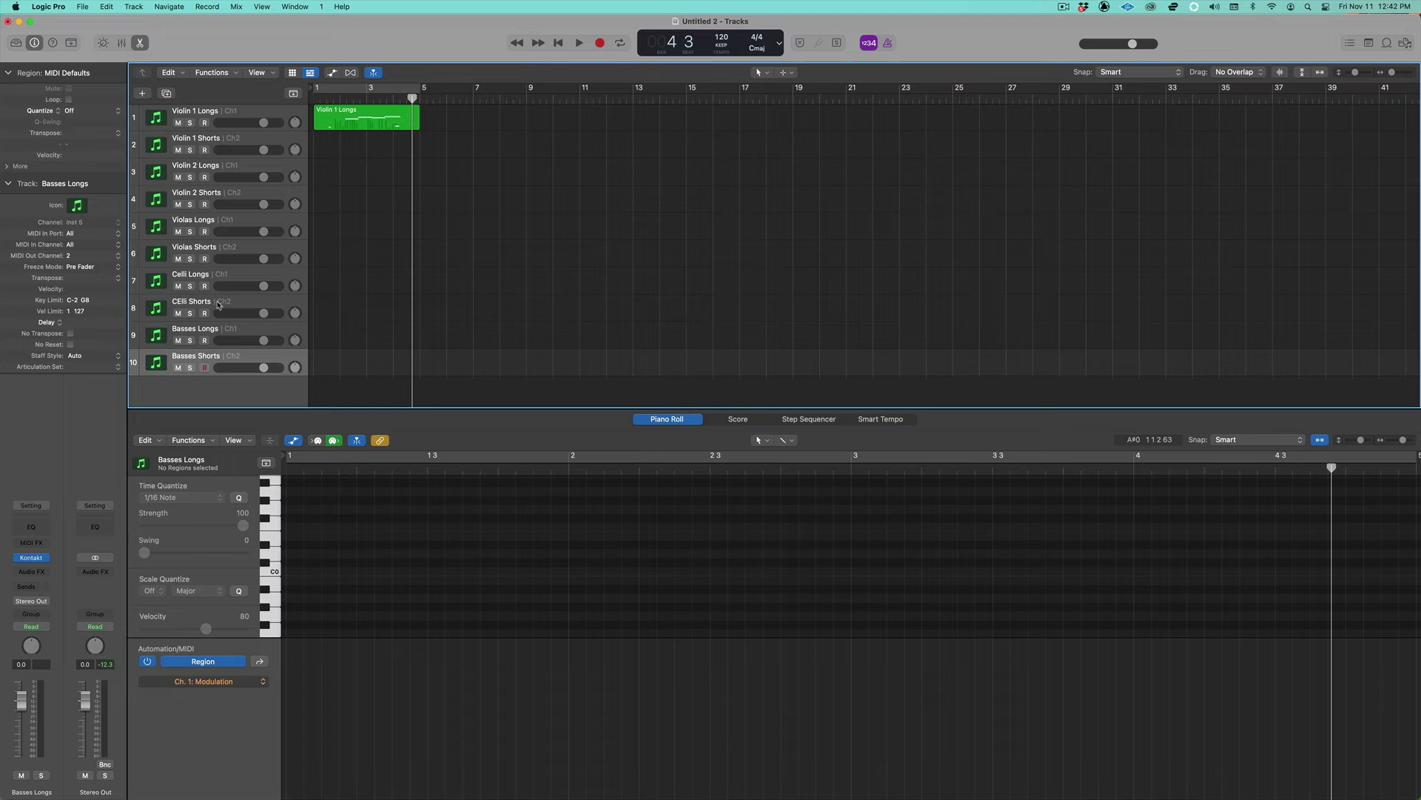
Step: Load CSS Basses into Kontakt on Basses Longs and close the Kontakt window
{"action": "left_click", "coordinate": [32, 558]}
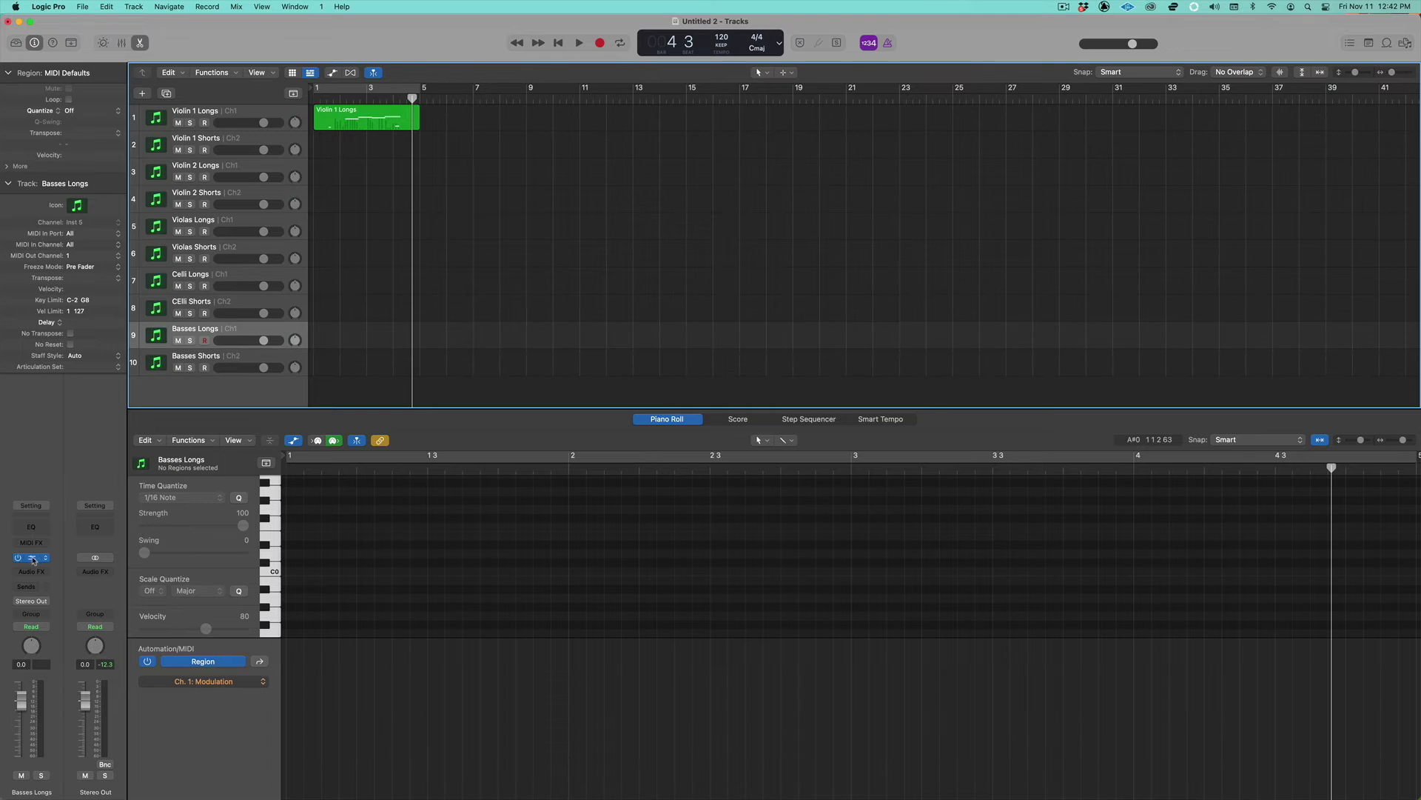
{"action": "left_click_drag", "start_coordinate": [485, 510], "coordinate": [739, 577]}
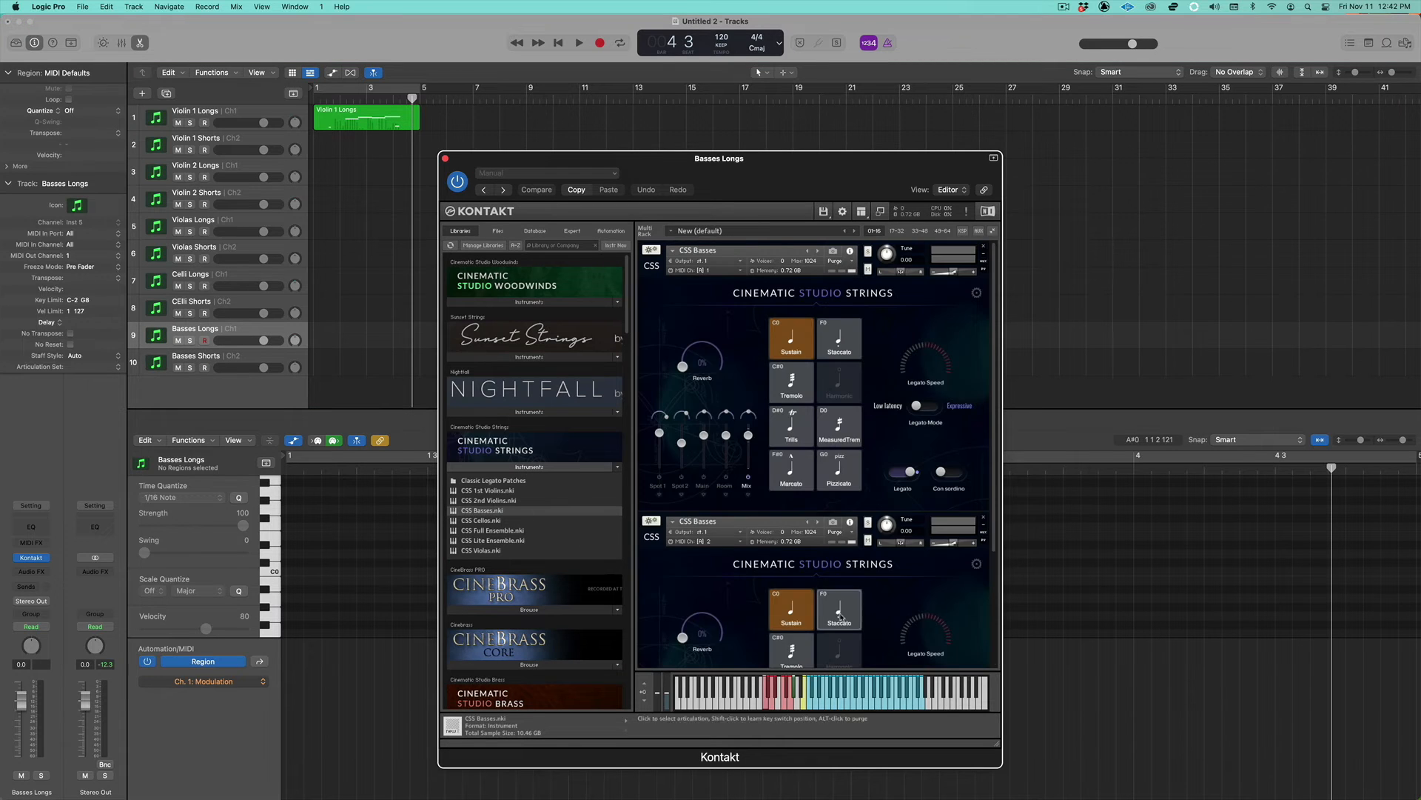
{"action": "left_click", "coordinate": [445, 158]}
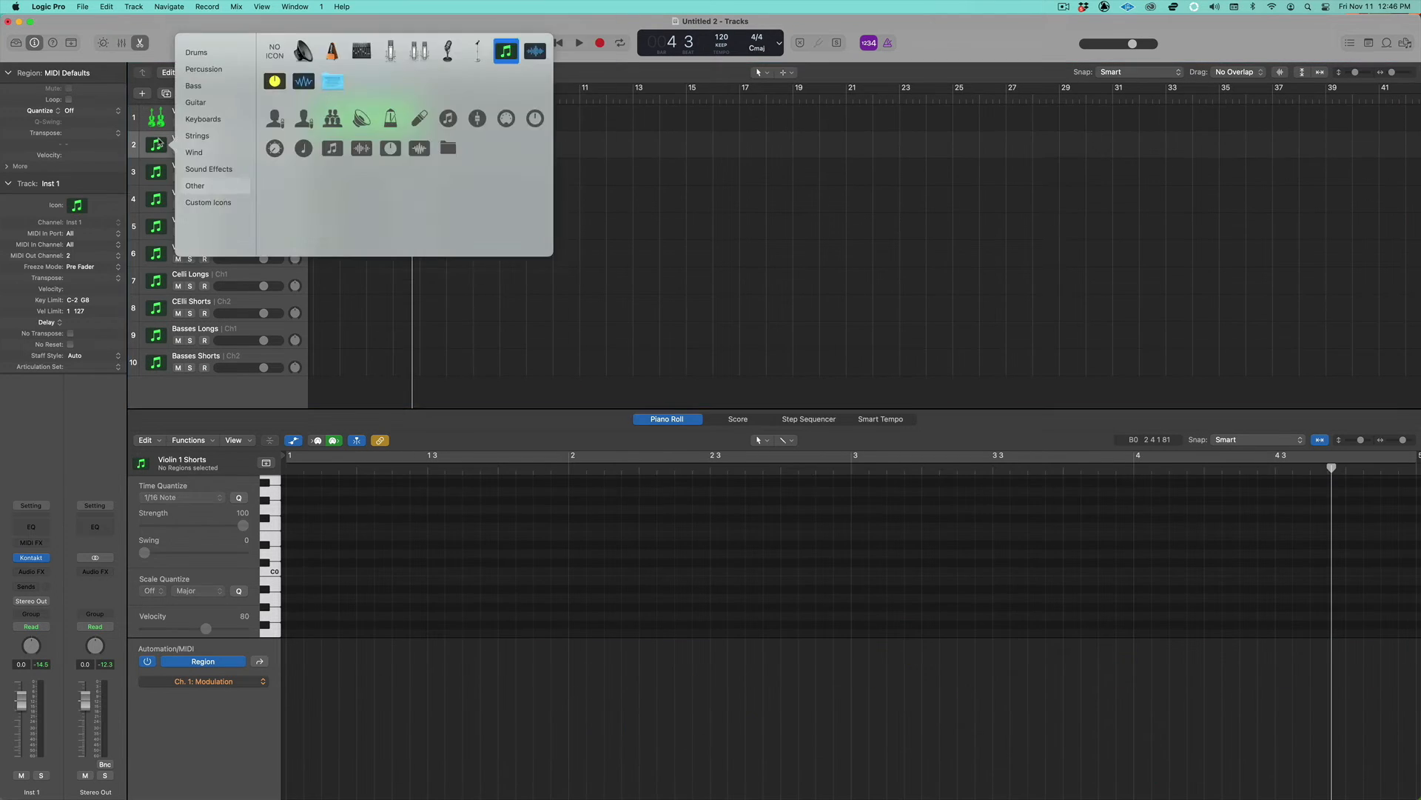
Step: Assign string instrument icons to the violin and viola tracks
{"action": "left_click", "coordinate": [391, 148]}
{"action": "left_click", "coordinate": [156, 172]}
{"action": "left_click", "coordinate": [332, 174]}
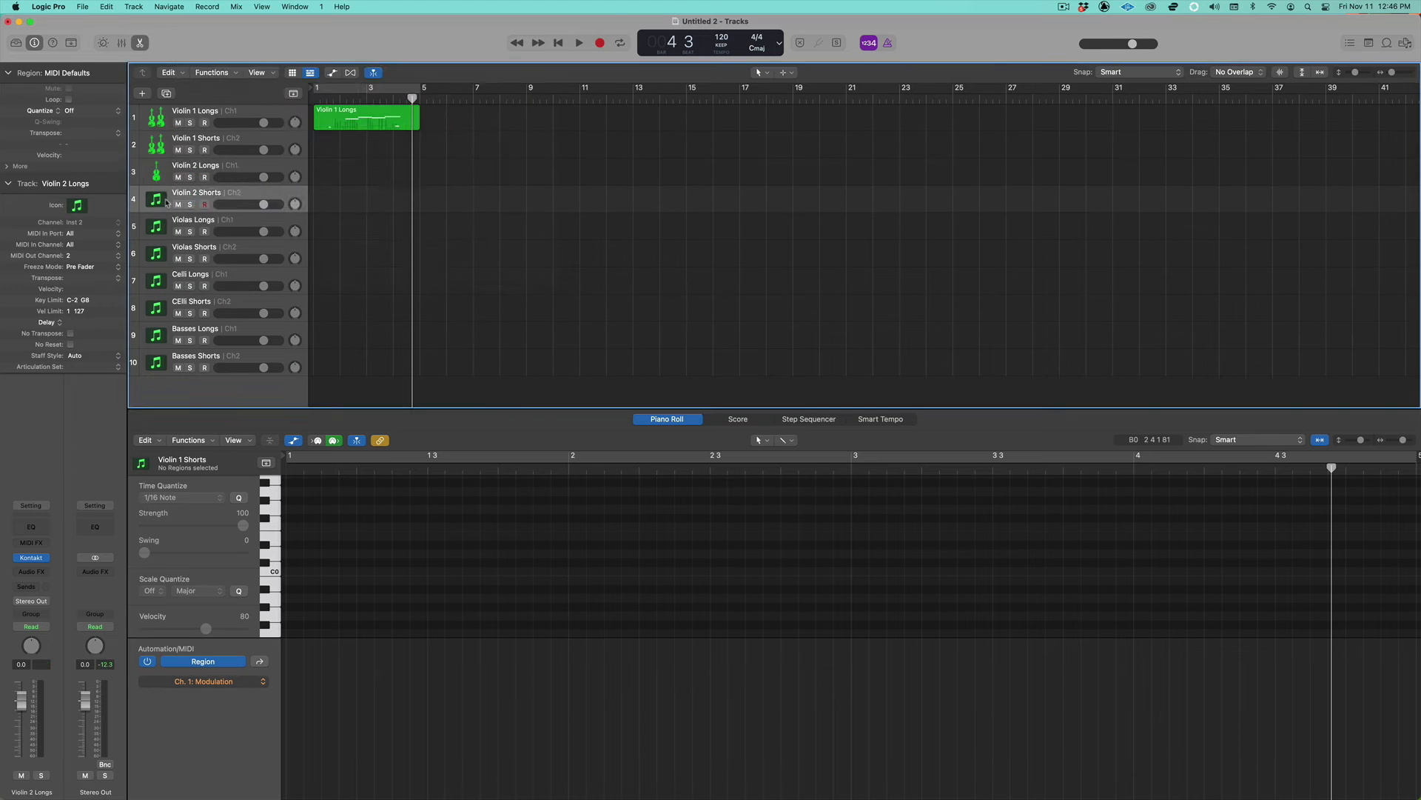
{"action": "left_click", "coordinate": [155, 199]}
{"action": "left_click", "coordinate": [302, 203]}
{"action": "left_click", "coordinate": [155, 226]}
{"action": "left_click", "coordinate": [197, 217]}
{"action": "left_click", "coordinate": [390, 231]}
{"action": "left_click", "coordinate": [155, 253]}
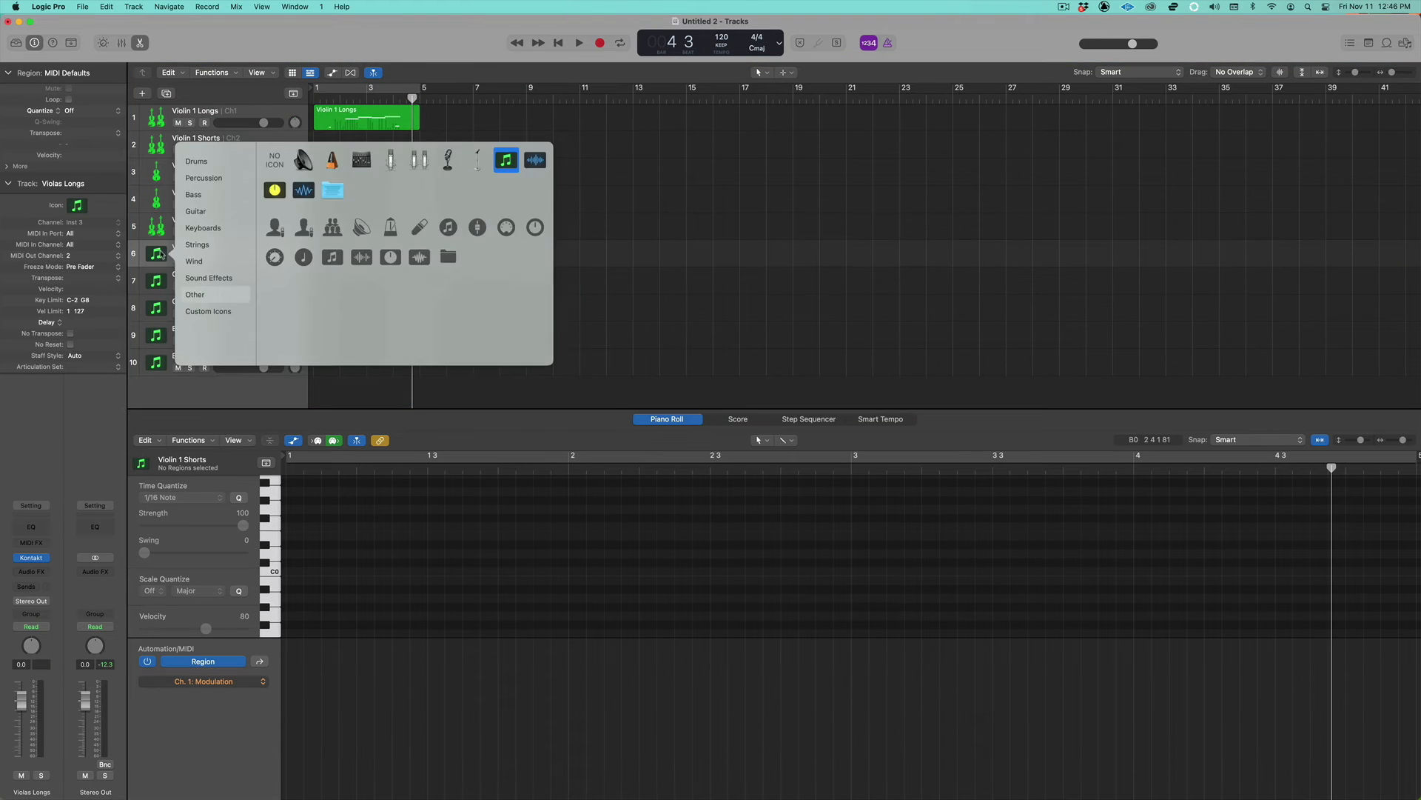
{"action": "left_click", "coordinate": [197, 245]}
{"action": "left_click", "coordinate": [390, 259]}
Step: Assign string instrument icons to the celli and basses tracks
{"action": "left_click", "coordinate": [164, 279]}
{"action": "left_click", "coordinate": [417, 284]}
{"action": "left_click", "coordinate": [156, 308]}
{"action": "left_click", "coordinate": [417, 312]}
{"action": "left_click", "coordinate": [156, 336]}
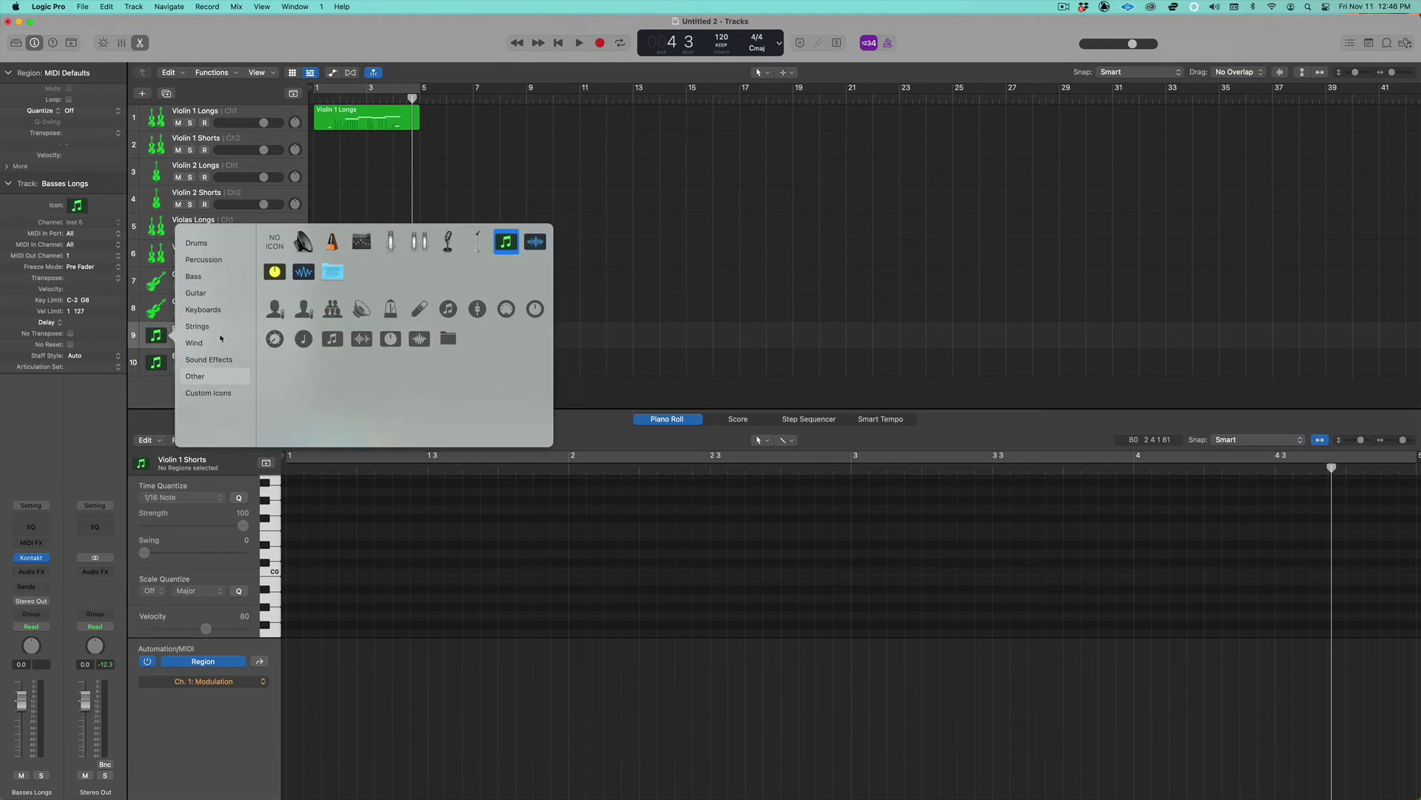
{"action": "left_click", "coordinate": [444, 341]}
{"action": "left_click", "coordinate": [155, 362]}
{"action": "left_click", "coordinate": [302, 364]}
Step: Color each string section's pair of tracks with a different color from the Color palette
{"action": "right_click", "coordinate": [206, 111]}
{"action": "left_click", "coordinate": [373, 121]}
{"action": "key", "text": "alt+c"}
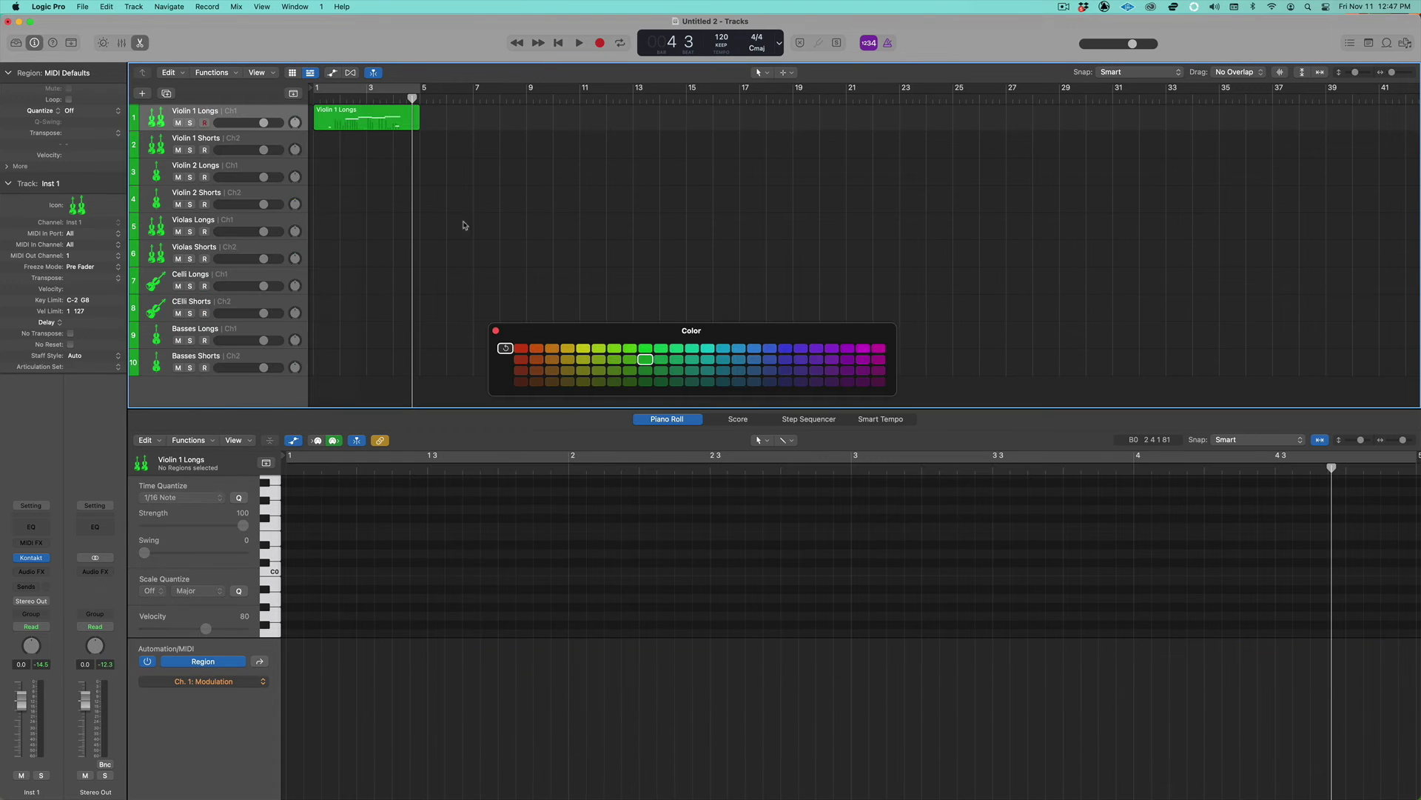
{"action": "left_click", "coordinate": [725, 351]}
{"action": "key", "text": "Down"}
{"action": "key", "text": "Down"}
{"action": "left_click", "coordinate": [770, 348]}
{"action": "key", "text": "Down"}
{"action": "key", "text": "Down"}
{"action": "left_click", "coordinate": [801, 348]}
{"action": "key", "text": "Down"}
{"action": "key", "text": "Down"}
{"action": "left_click", "coordinate": [833, 348]}
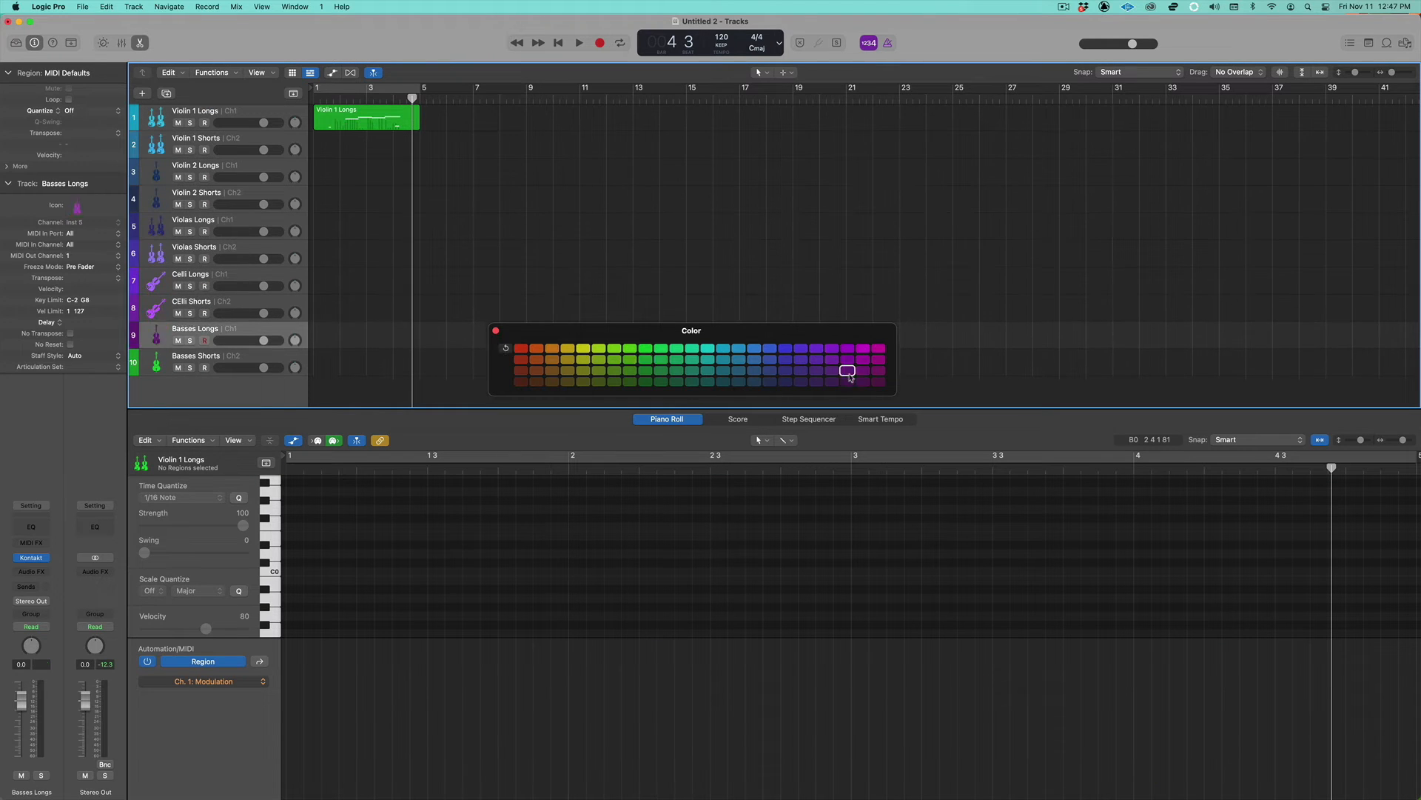
{"action": "left_click", "coordinate": [863, 348]}
{"action": "key", "text": "alt+c"}
Step: Add a new audio track below each string section's pair of instrument tracks
{"action": "left_click", "coordinate": [216, 140]}
{"action": "left_click", "coordinate": [134, 7]}
{"action": "left_click", "coordinate": [170, 35]}
{"action": "left_click", "coordinate": [133, 7]}
{"action": "left_click", "coordinate": [170, 35]}
{"action": "left_click", "coordinate": [133, 6]}
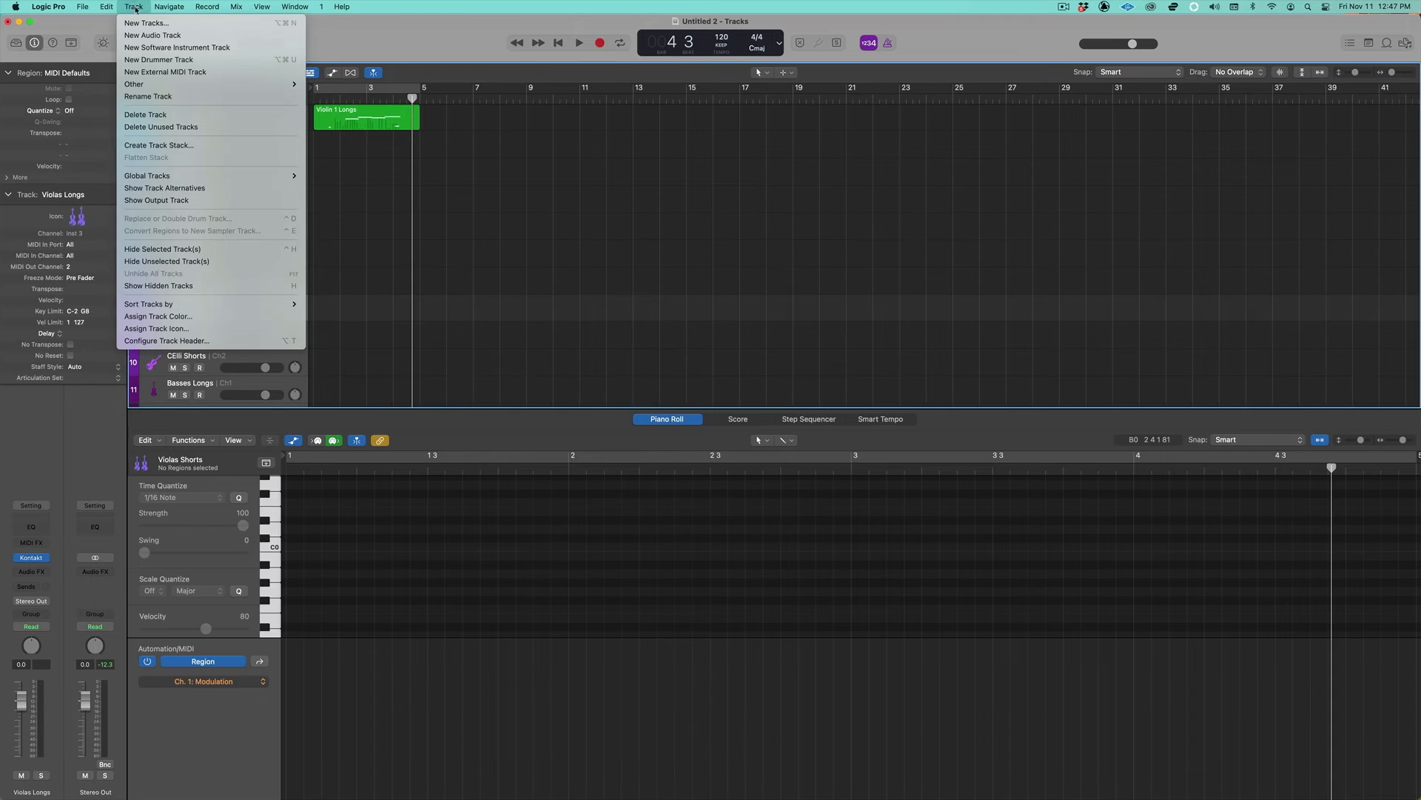
{"action": "left_click", "coordinate": [170, 34]}
{"action": "key", "text": "e"}
{"action": "left_click", "coordinate": [237, 383]}
{"action": "left_click", "coordinate": [133, 6]}
{"action": "left_click", "coordinate": [170, 35]}
{"action": "left_click", "coordinate": [237, 465]}
{"action": "left_click", "coordinate": [133, 7]}
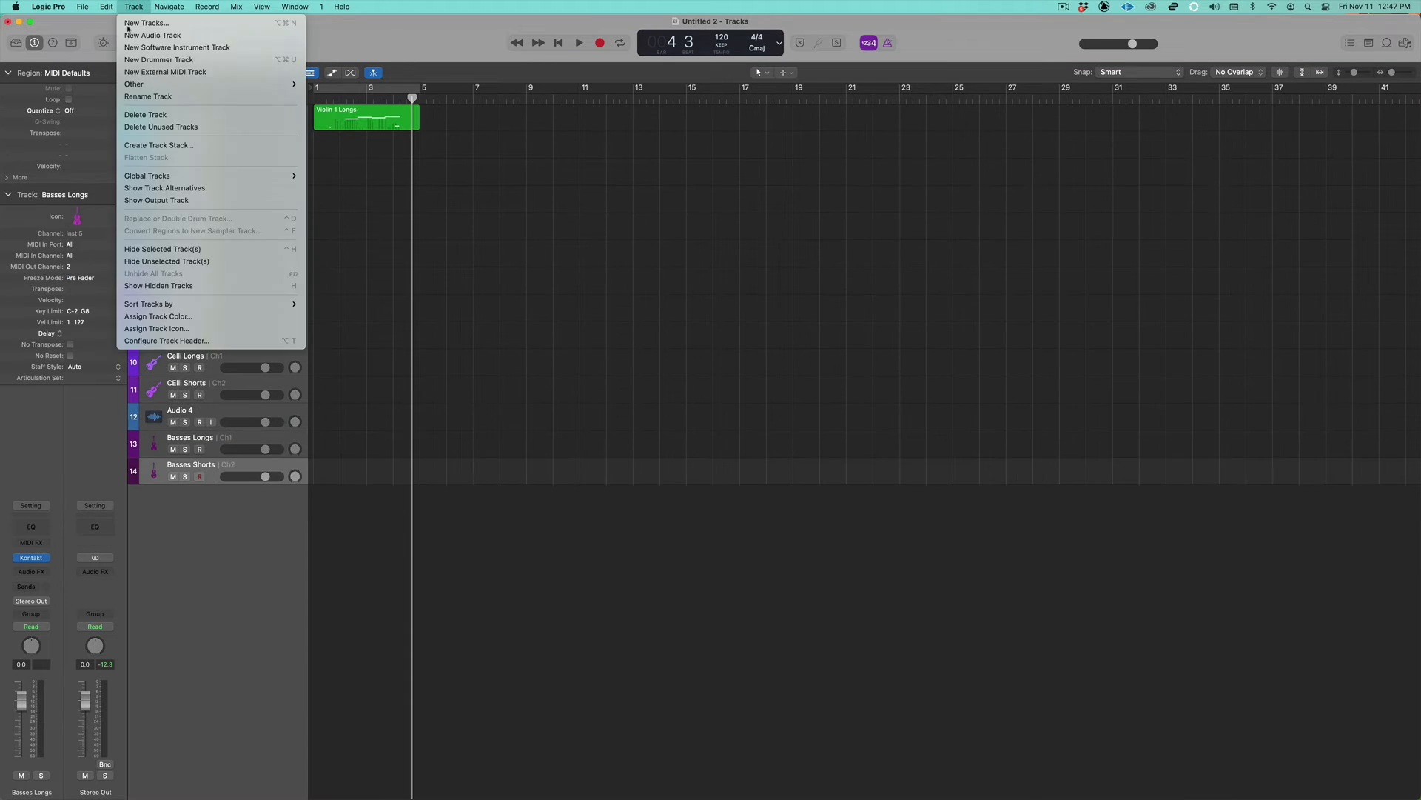
{"action": "left_click", "coordinate": [170, 34]}
Step: Name the first two audio tracks Violins 1 and Violins 2
{"action": "double_click", "coordinate": [185, 166]}
{"action": "type", "text": "Violins"}
{"action": "key", "text": "Return"}
{"action": "double_click", "coordinate": [185, 247]}
{"action": "type", "text": "Violins 2"}
{"action": "key", "text": "Return"}
{"action": "double_click", "coordinate": [188, 166]}
{"action": "type", "text": "Violins 1"}
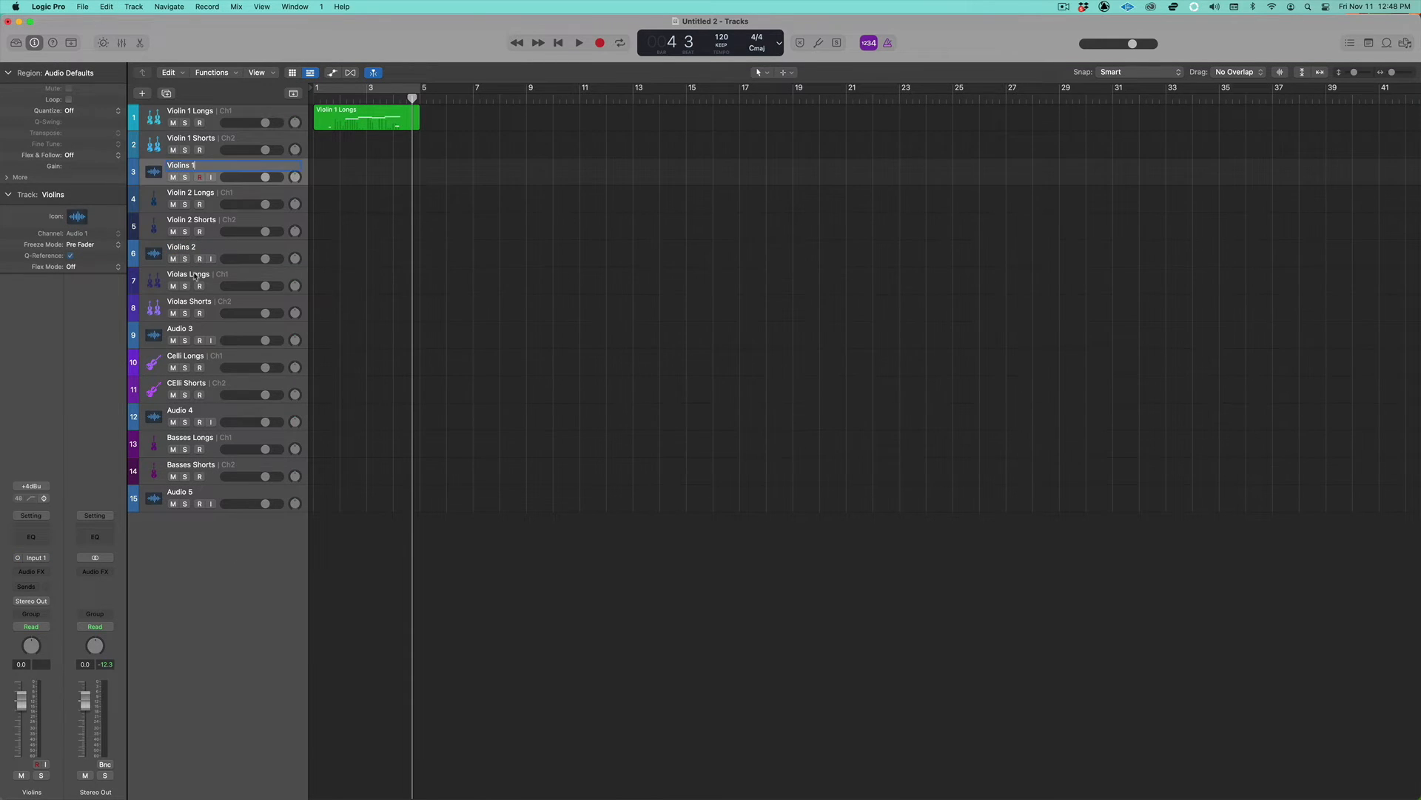
Step: Name the remaining audio tracks Violas, Celli and Basses
{"action": "double_click", "coordinate": [188, 328]}
{"action": "type", "text": "Violas"}
{"action": "key", "text": "Return"}
{"action": "double_click", "coordinate": [179, 410]}
{"action": "type", "text": "Celli"}
{"action": "key", "text": "Return"}
{"action": "double_click", "coordinate": [179, 491]}
{"action": "type", "text": "Basses"}
{"action": "key", "text": "Return"}
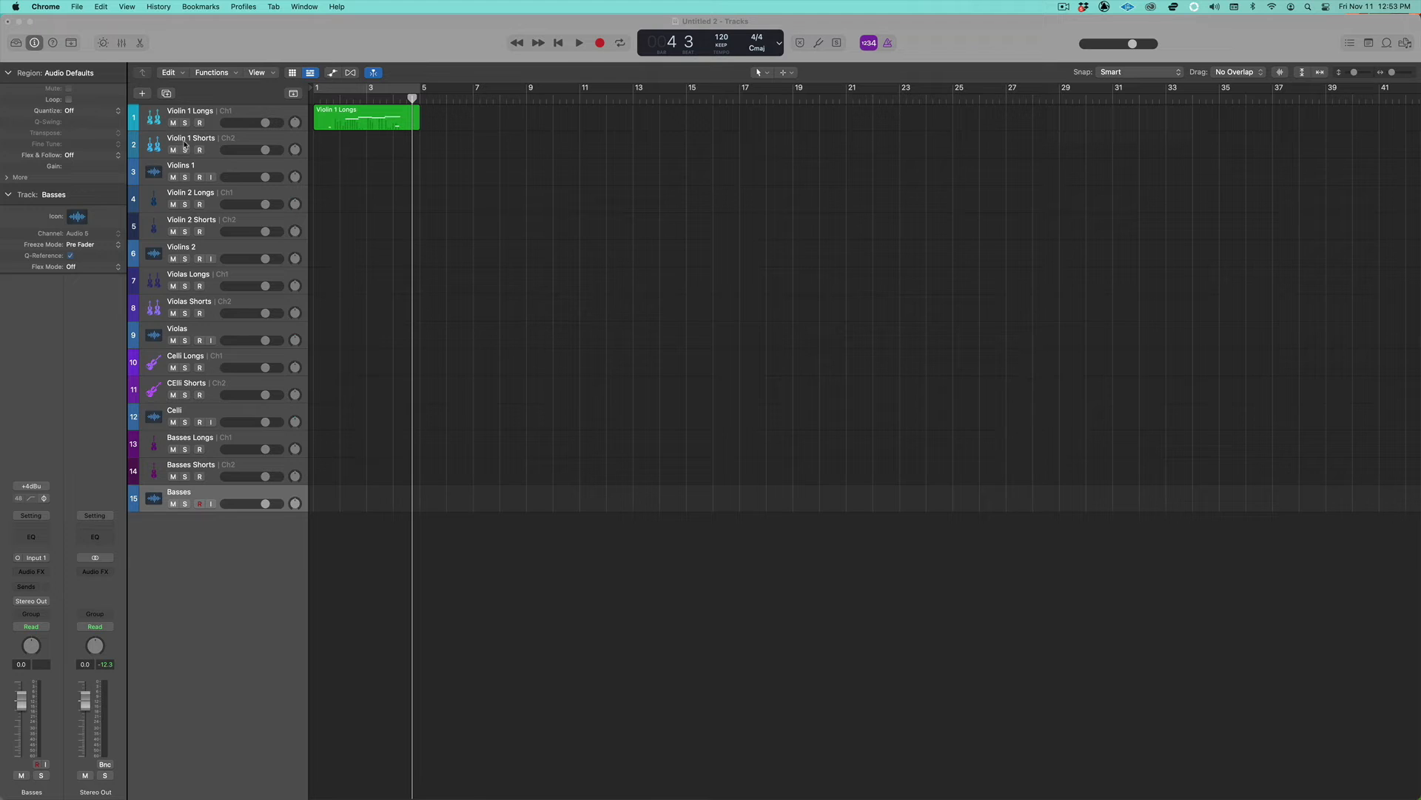
Step: Open the mixer and rename the first Kontakt channel strip Violin Longs
{"action": "left_click", "coordinate": [421, 677]}
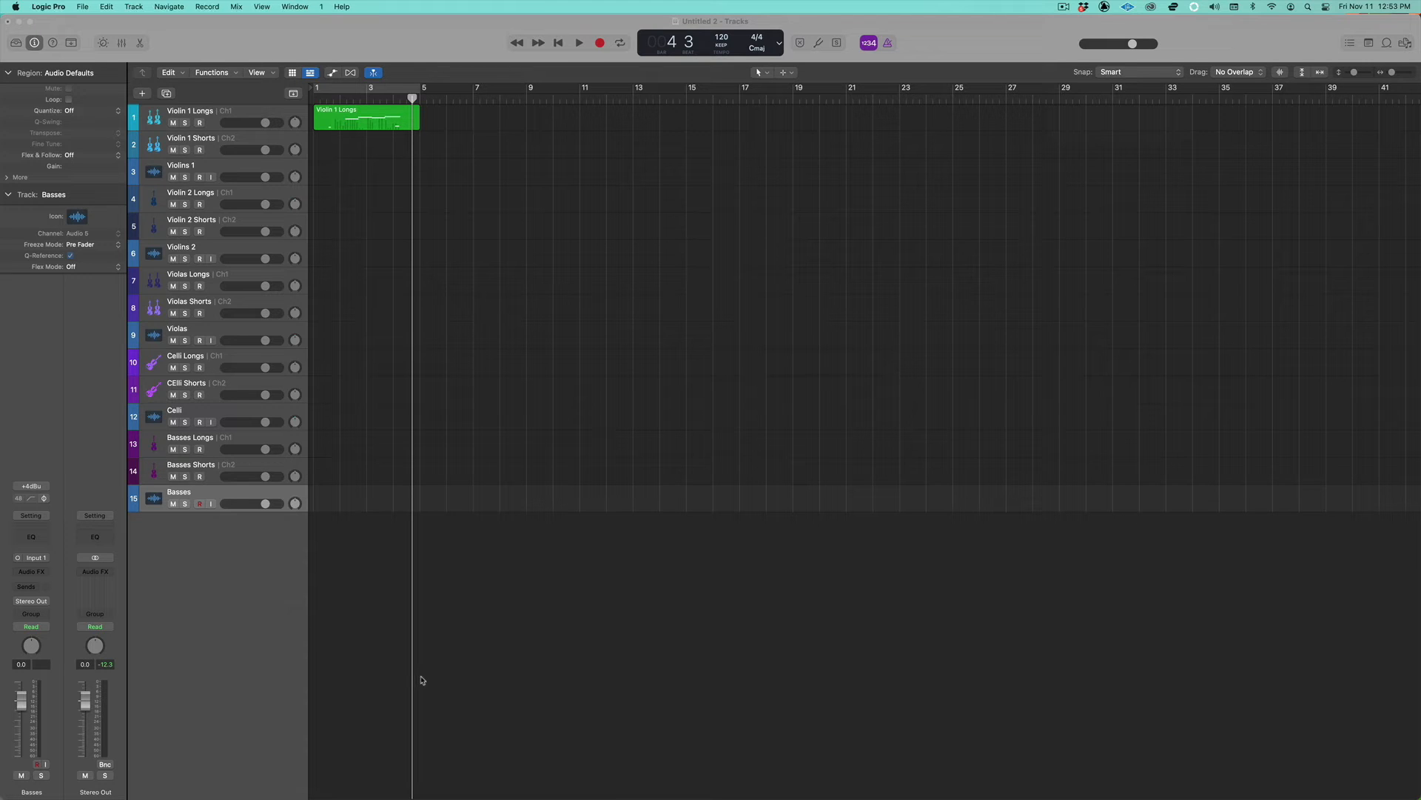
{"action": "key", "text": "x"}
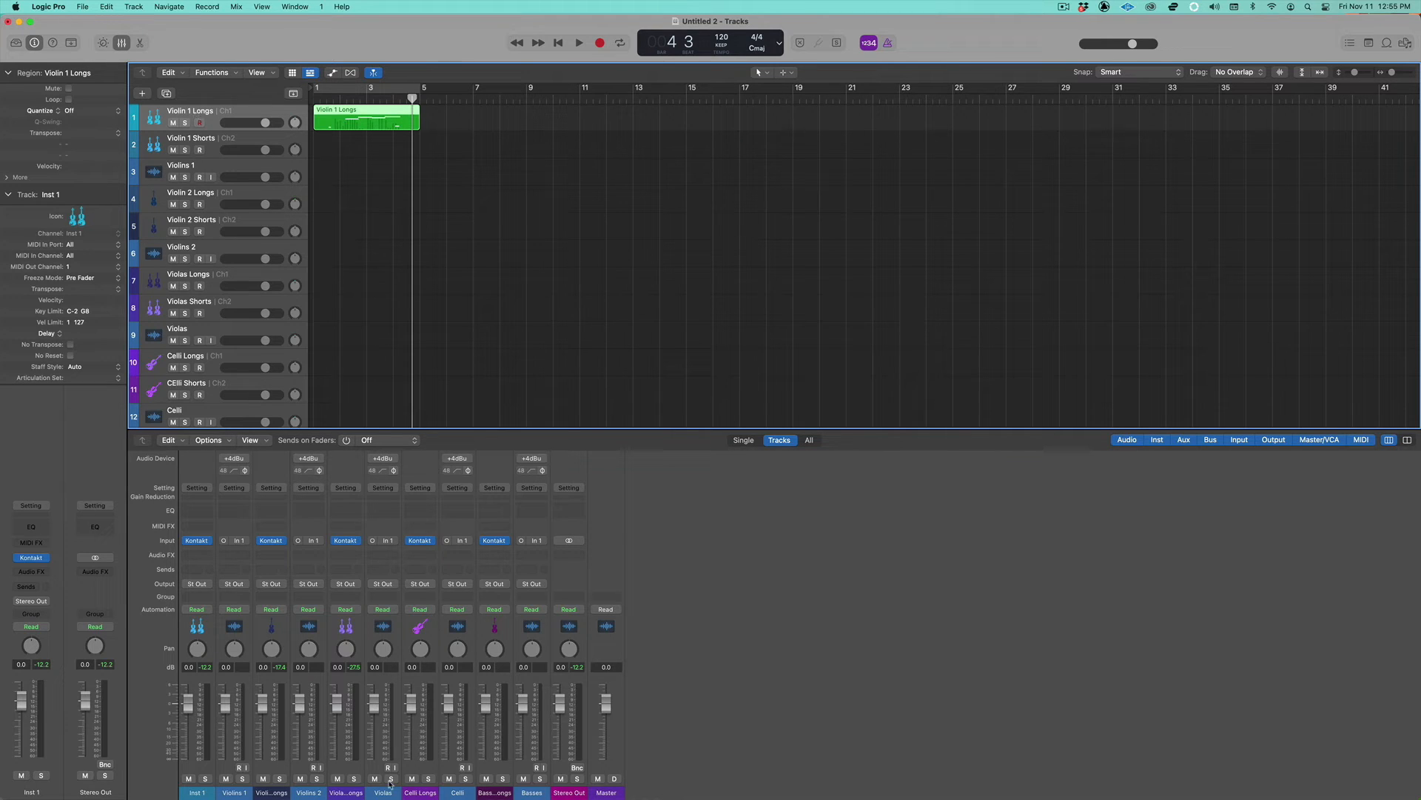
{"action": "left_click", "coordinate": [197, 793]}
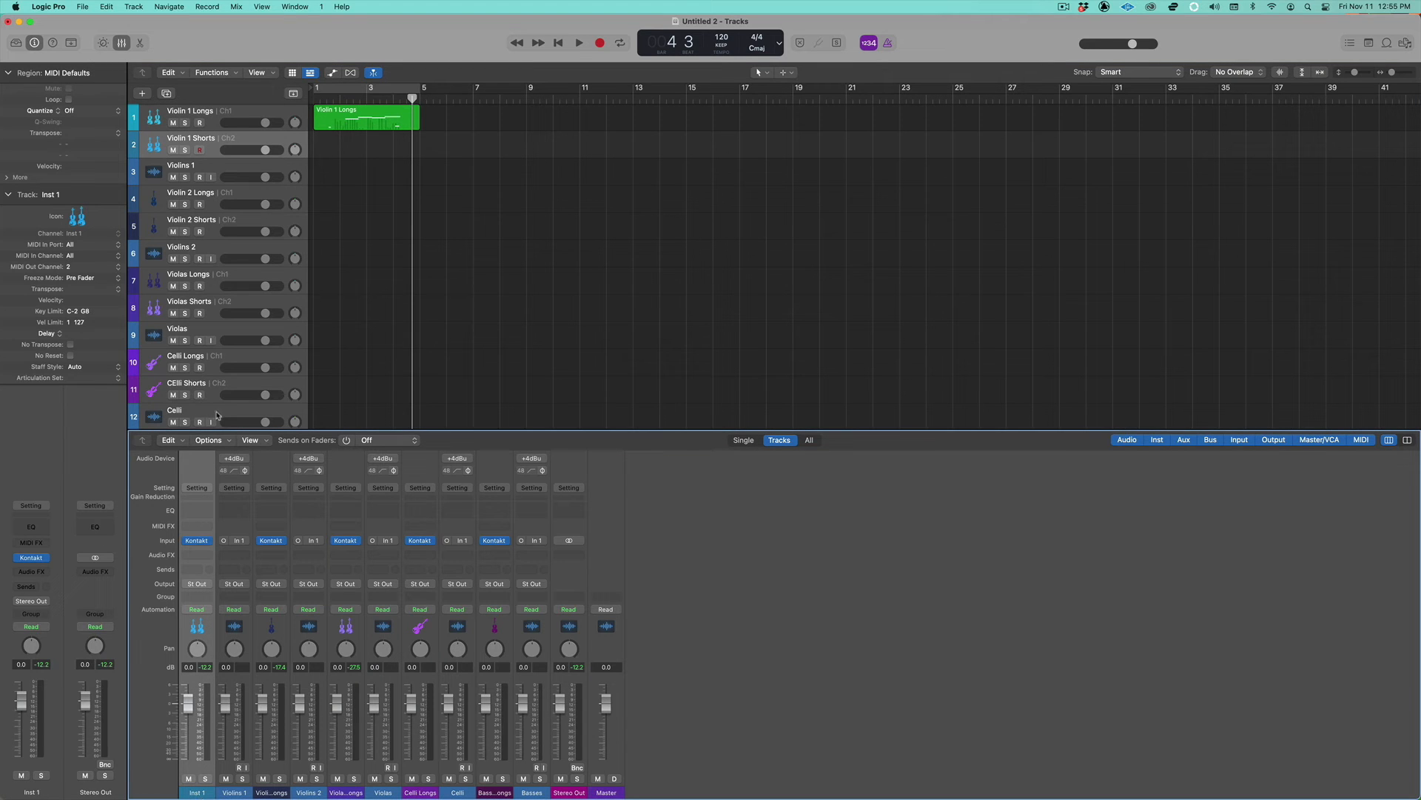
{"action": "left_click", "coordinate": [208, 115]}
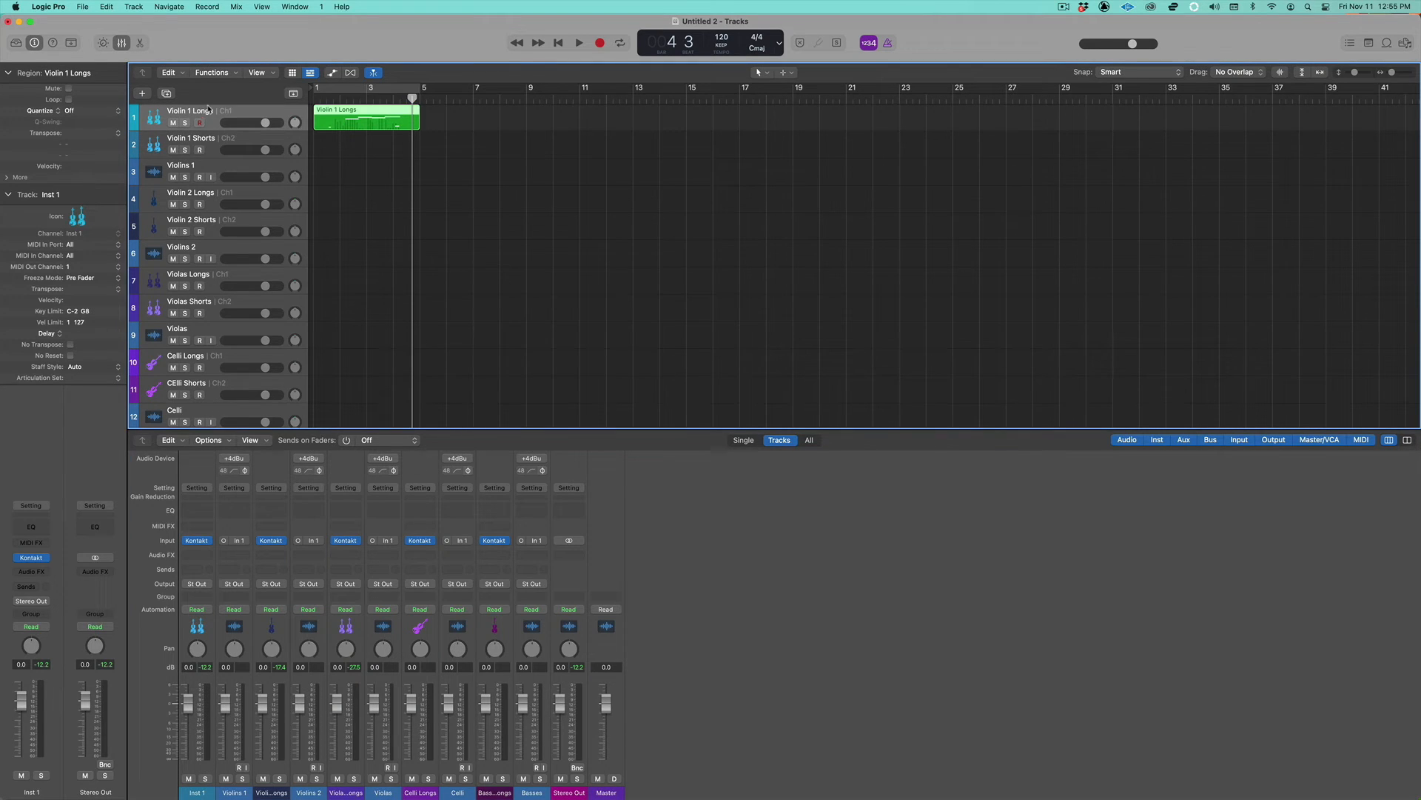
{"action": "left_click", "coordinate": [197, 793]}
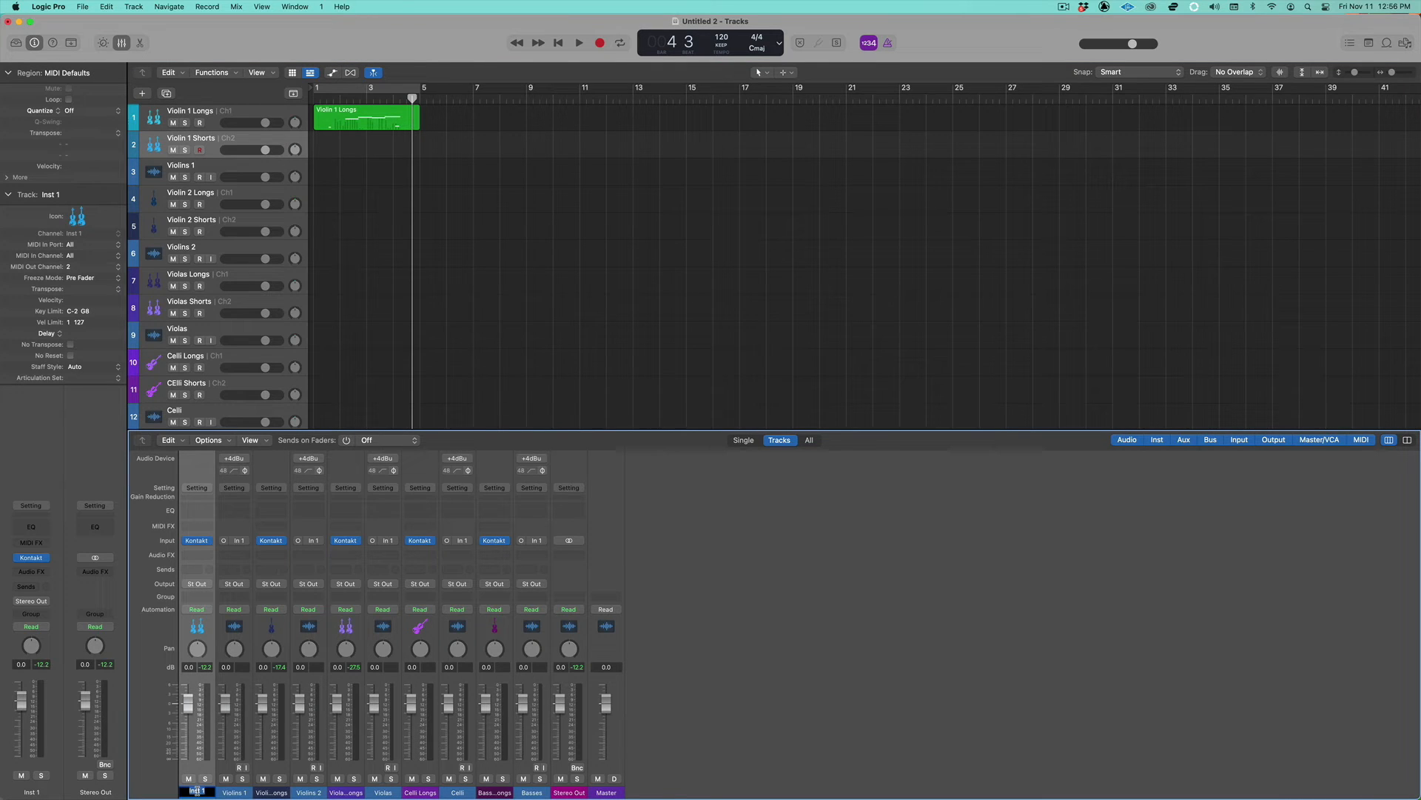
{"action": "type", "text": "Violin Longs"}
{"action": "key", "text": "Return"}
Step: Toggle the Track Color component for the mixer channel strips
{"action": "right_click", "coordinate": [377, 792]}
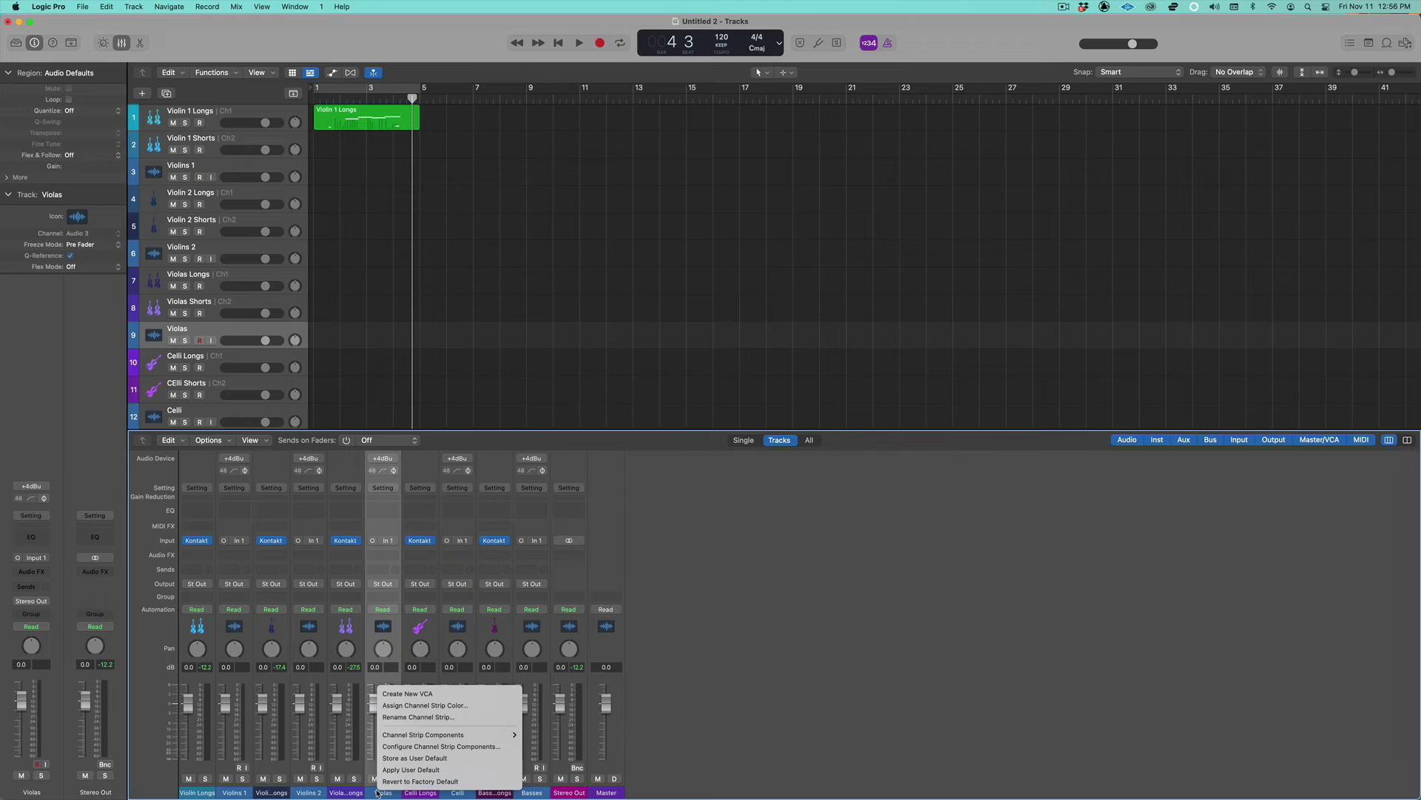
{"action": "mouse_move", "coordinate": [436, 734]}
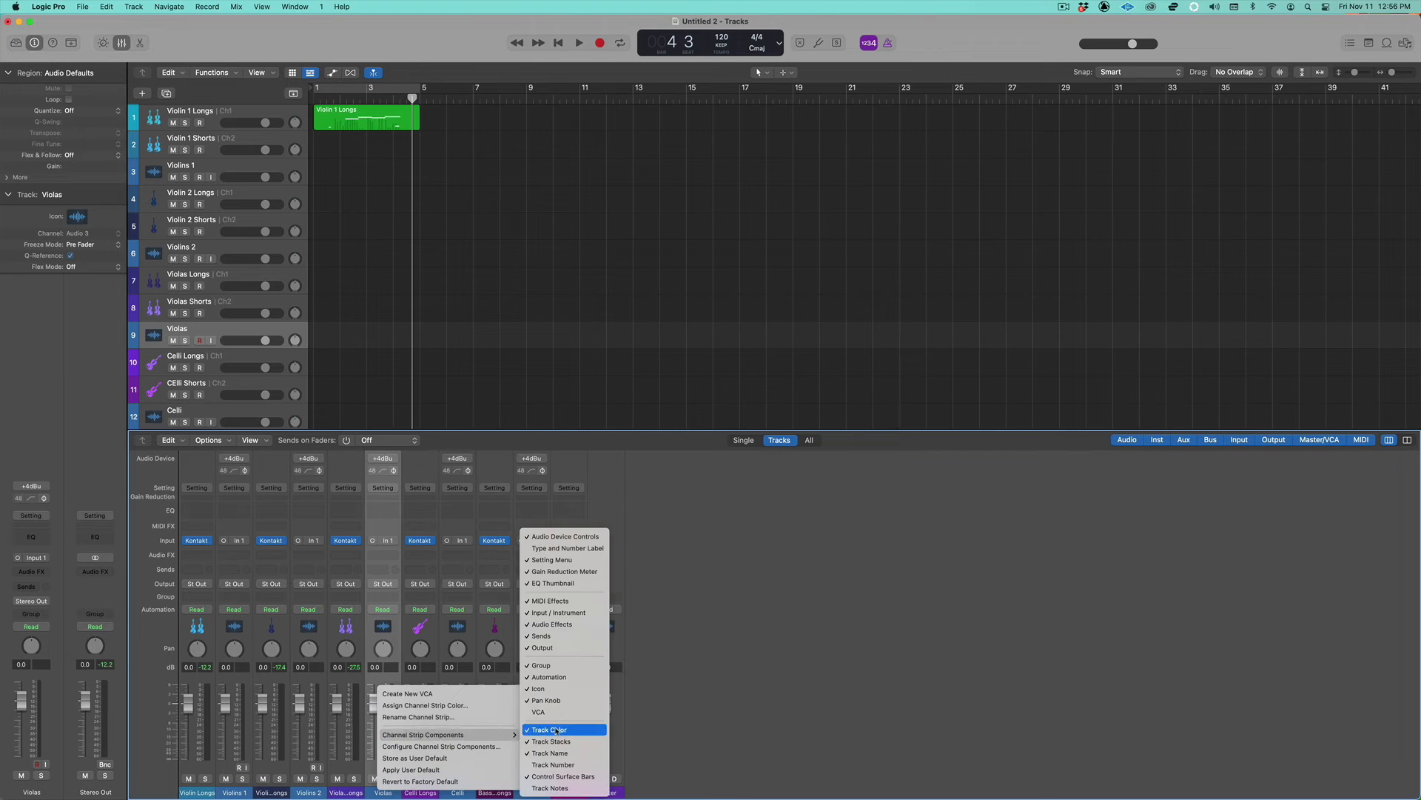
{"action": "left_click", "coordinate": [551, 789]}
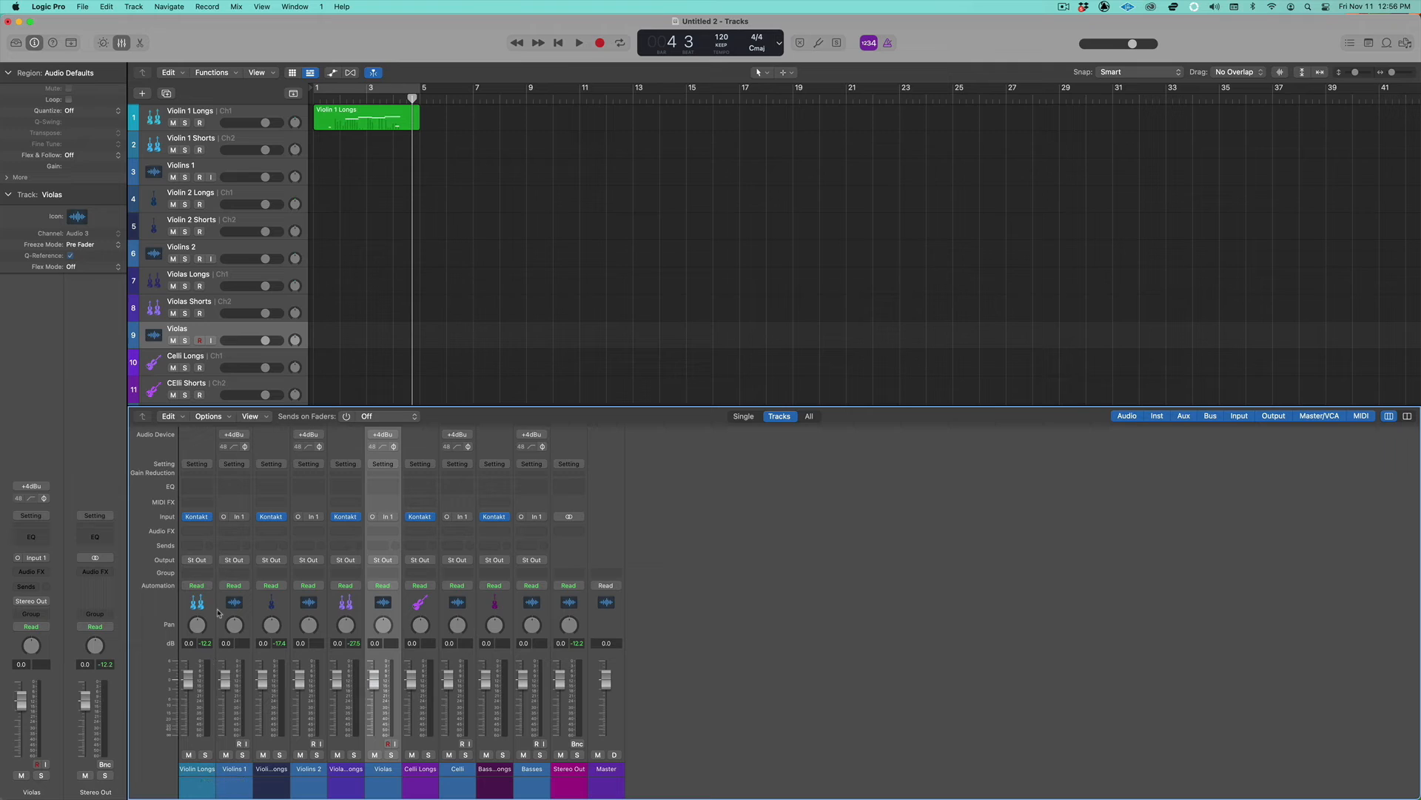
Step: Set the Violins 1 audio channel's input to Bus 1
{"action": "left_click", "coordinate": [270, 777]}
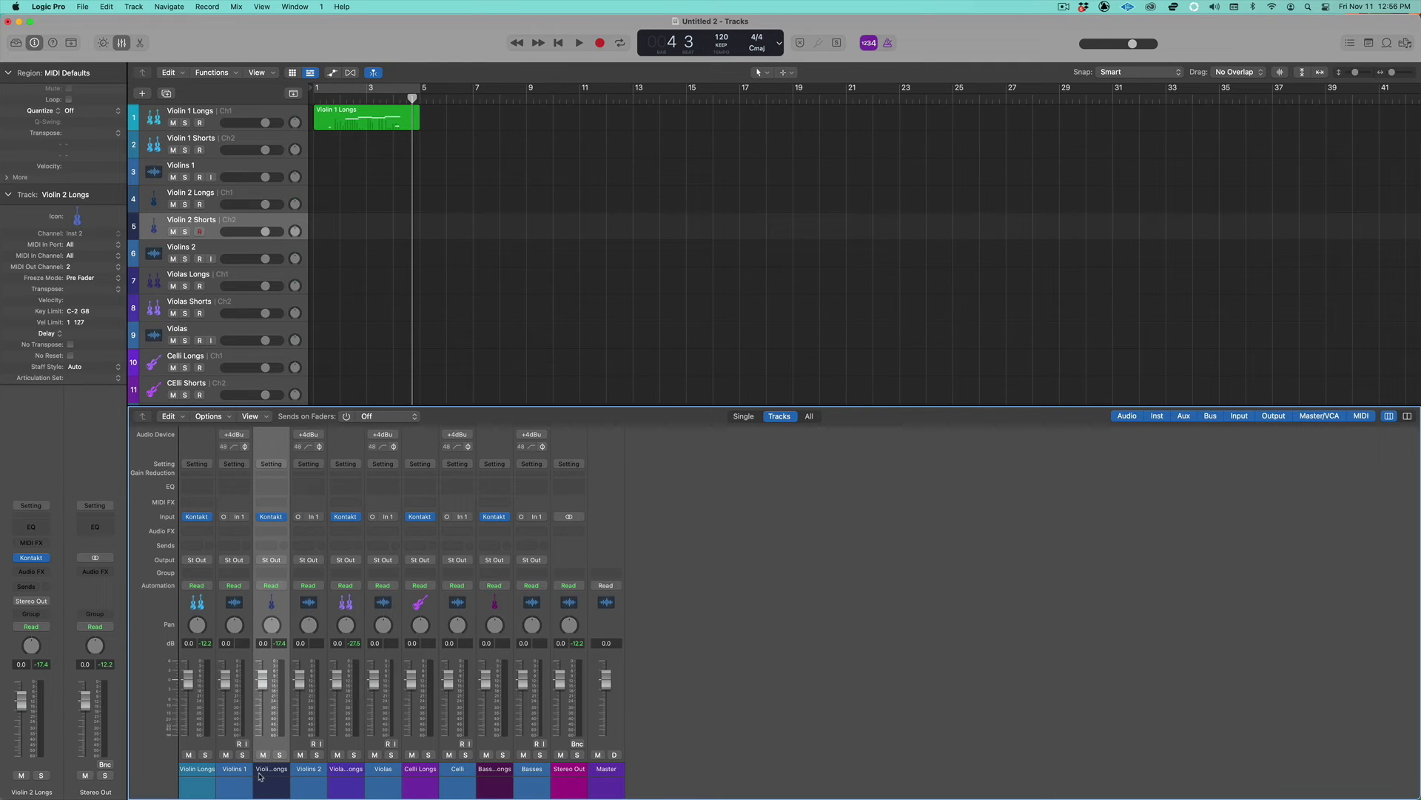
{"action": "left_click", "coordinate": [238, 775]}
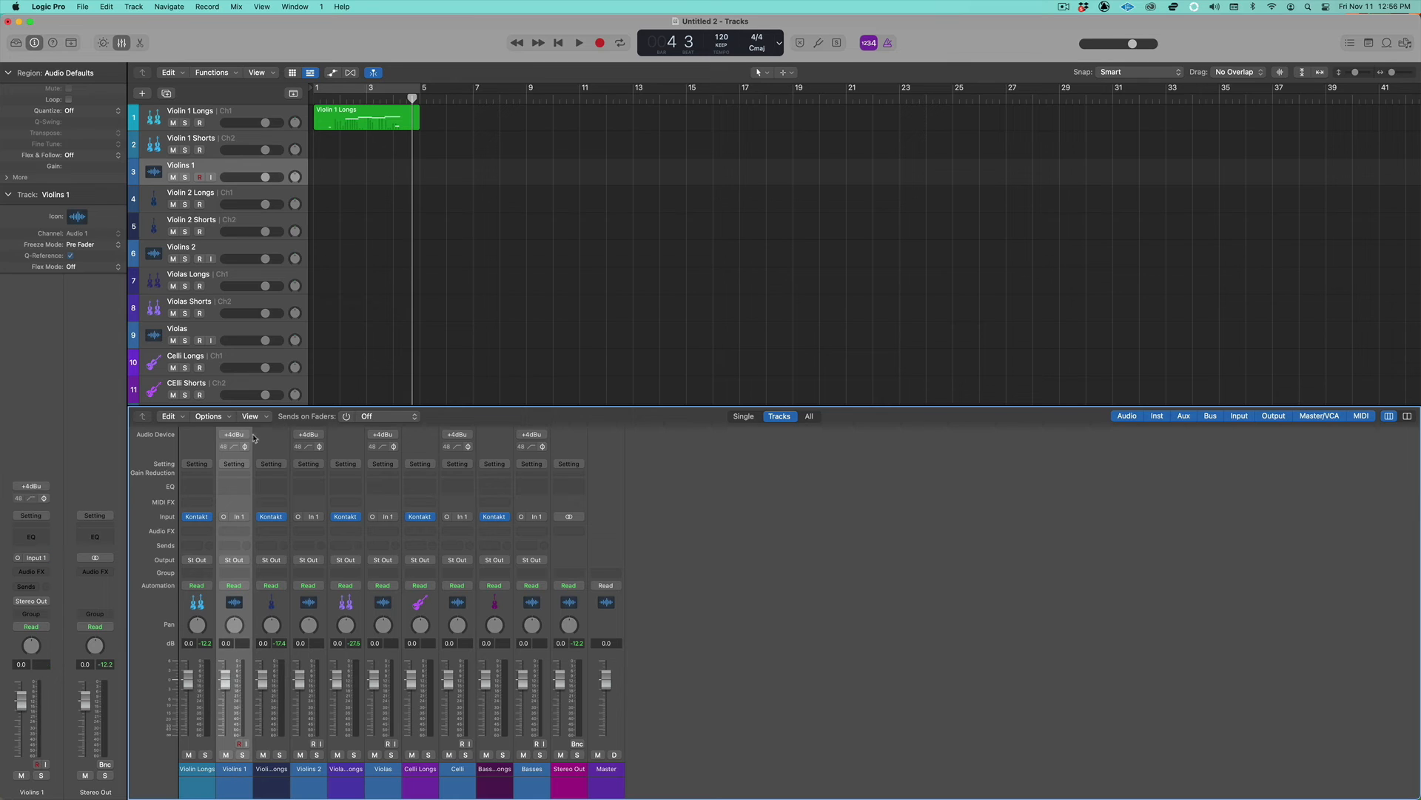
{"action": "left_click", "coordinate": [225, 517]}
{"action": "mouse_move", "coordinate": [240, 565]}
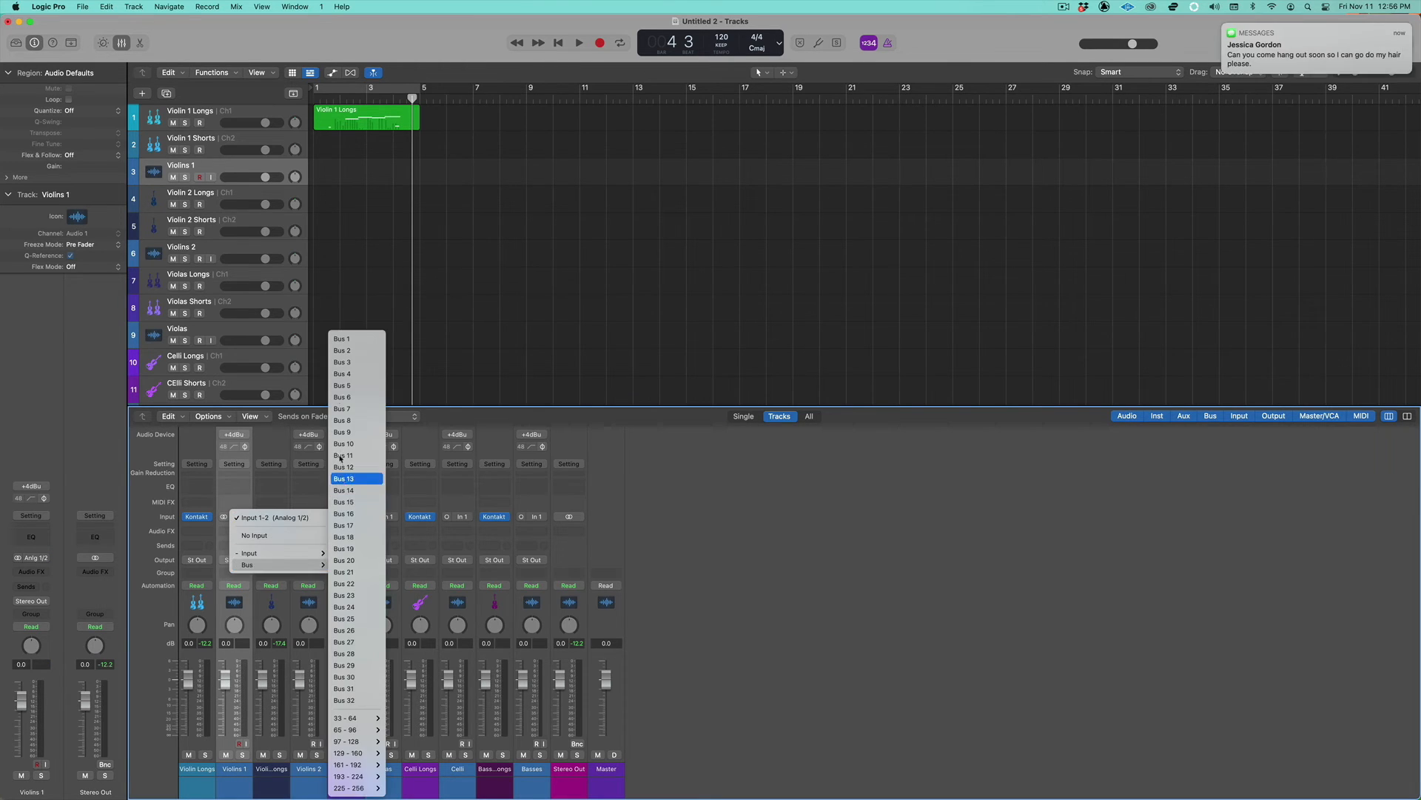
{"action": "left_click", "coordinate": [340, 341]}
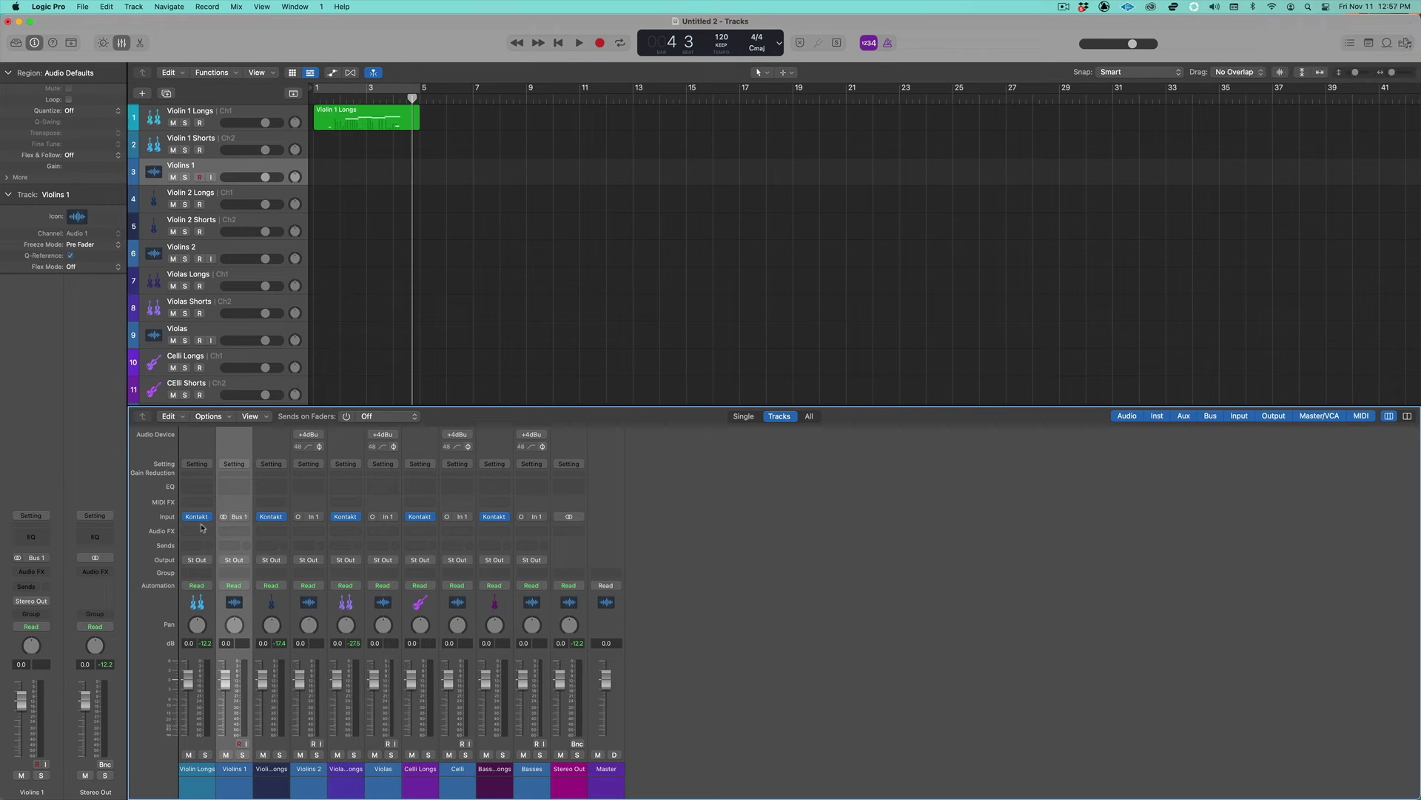
Step: Route the Violin Longs Kontakt channel's output to Bus 1
{"action": "left_click", "coordinate": [198, 605]}
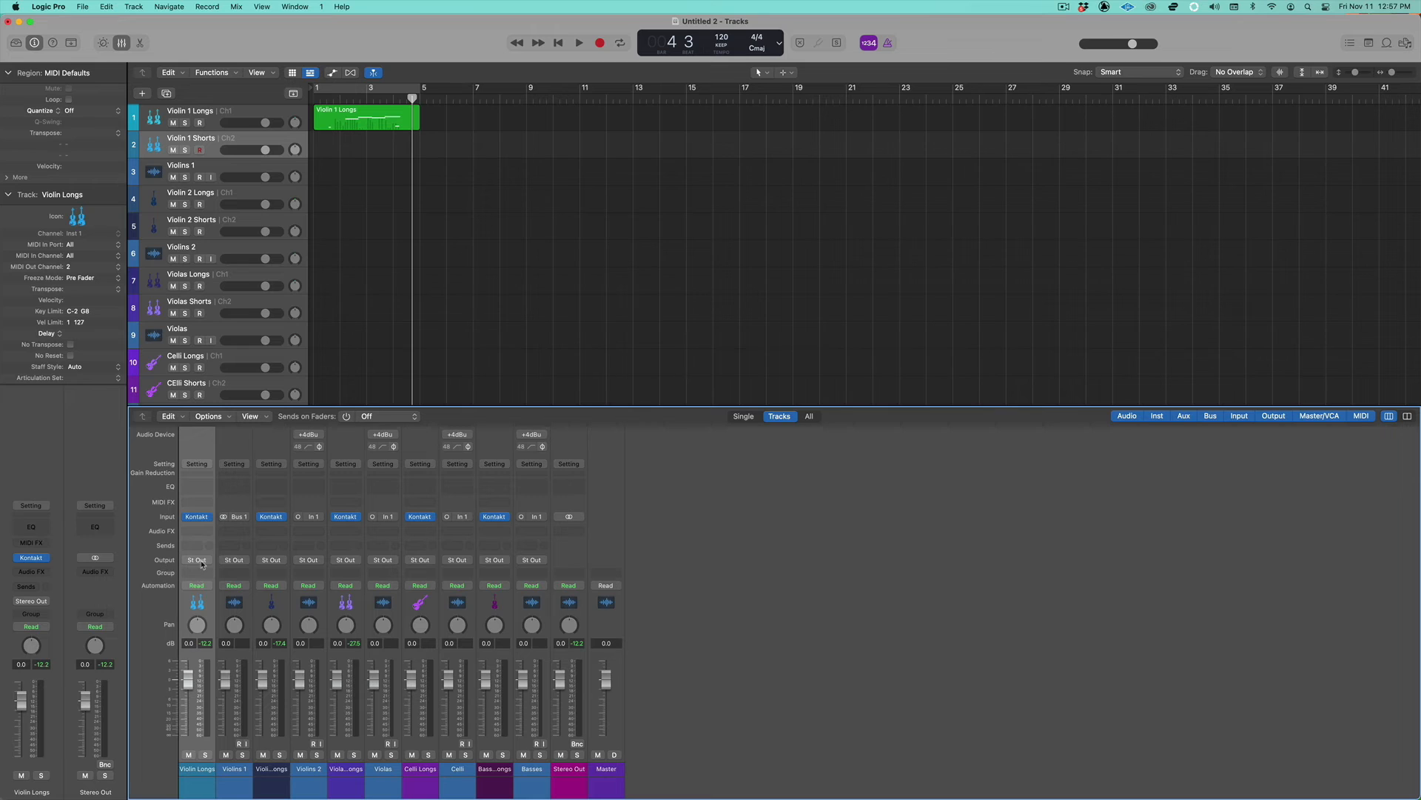
{"action": "left_click", "coordinate": [199, 560]}
{"action": "mouse_move", "coordinate": [222, 607]}
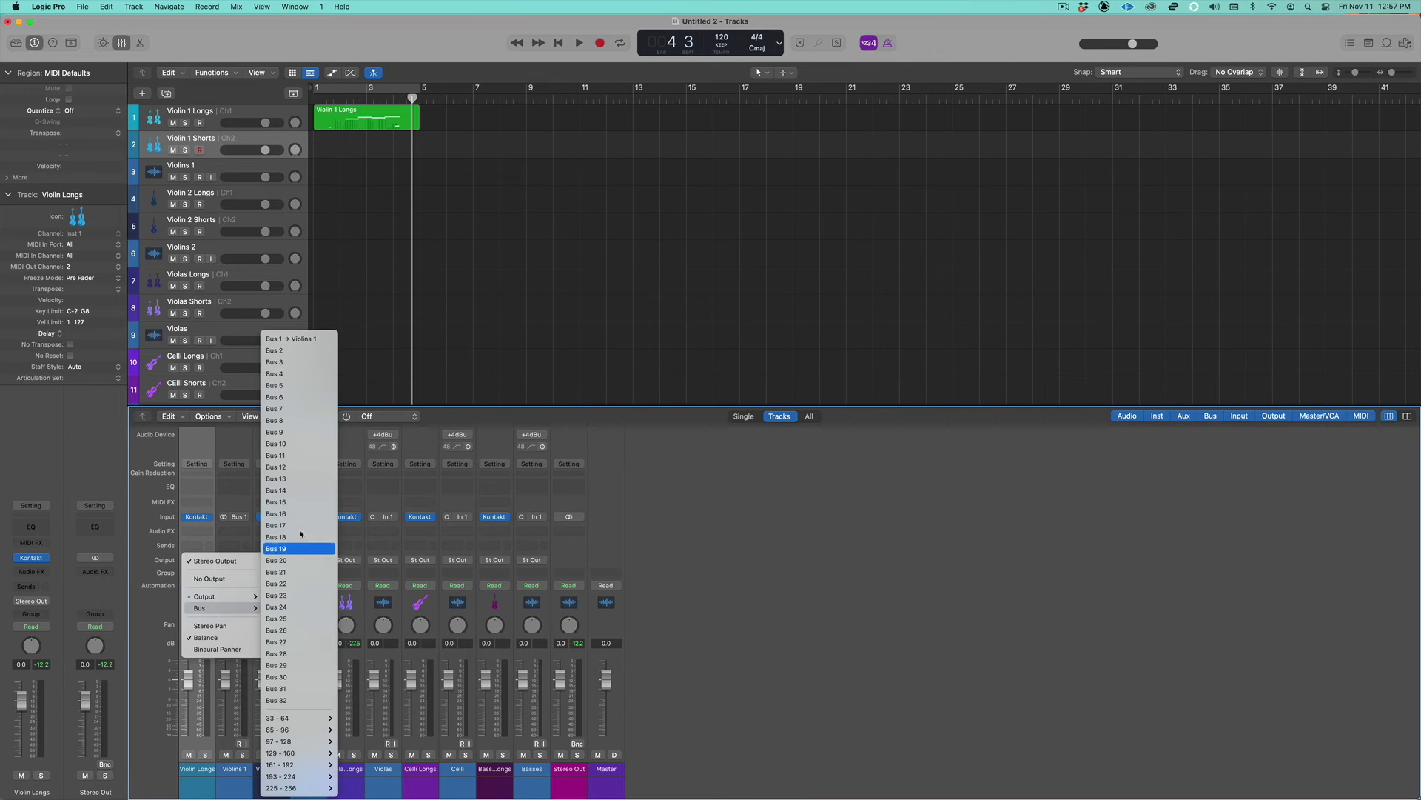
{"action": "left_click", "coordinate": [293, 339]}
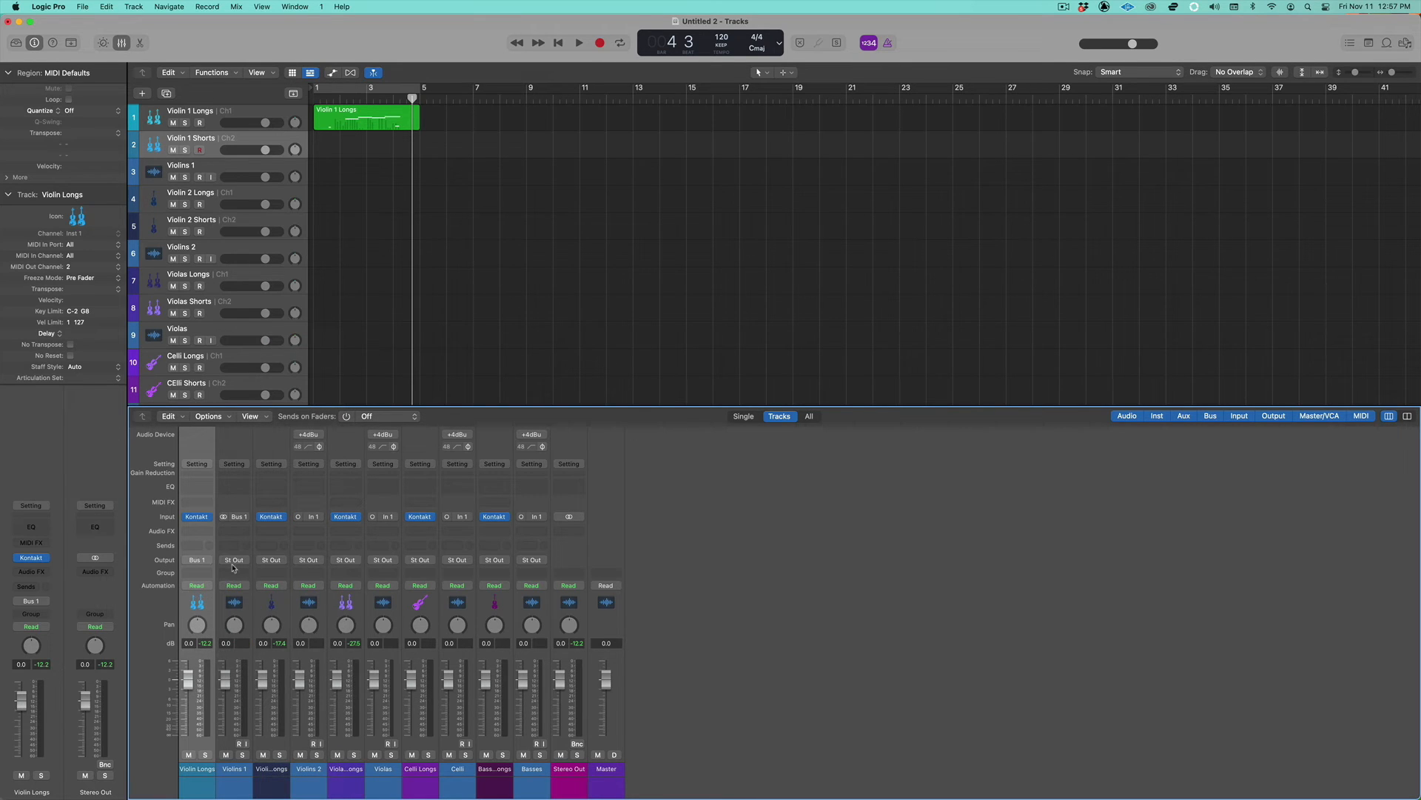
Step: Set the inputs of the Violins 2, Violas, Celli and Basses audio channels to Bus 2, Bus 3, Bus 4 and Bus 5
{"action": "left_click", "coordinate": [303, 517]}
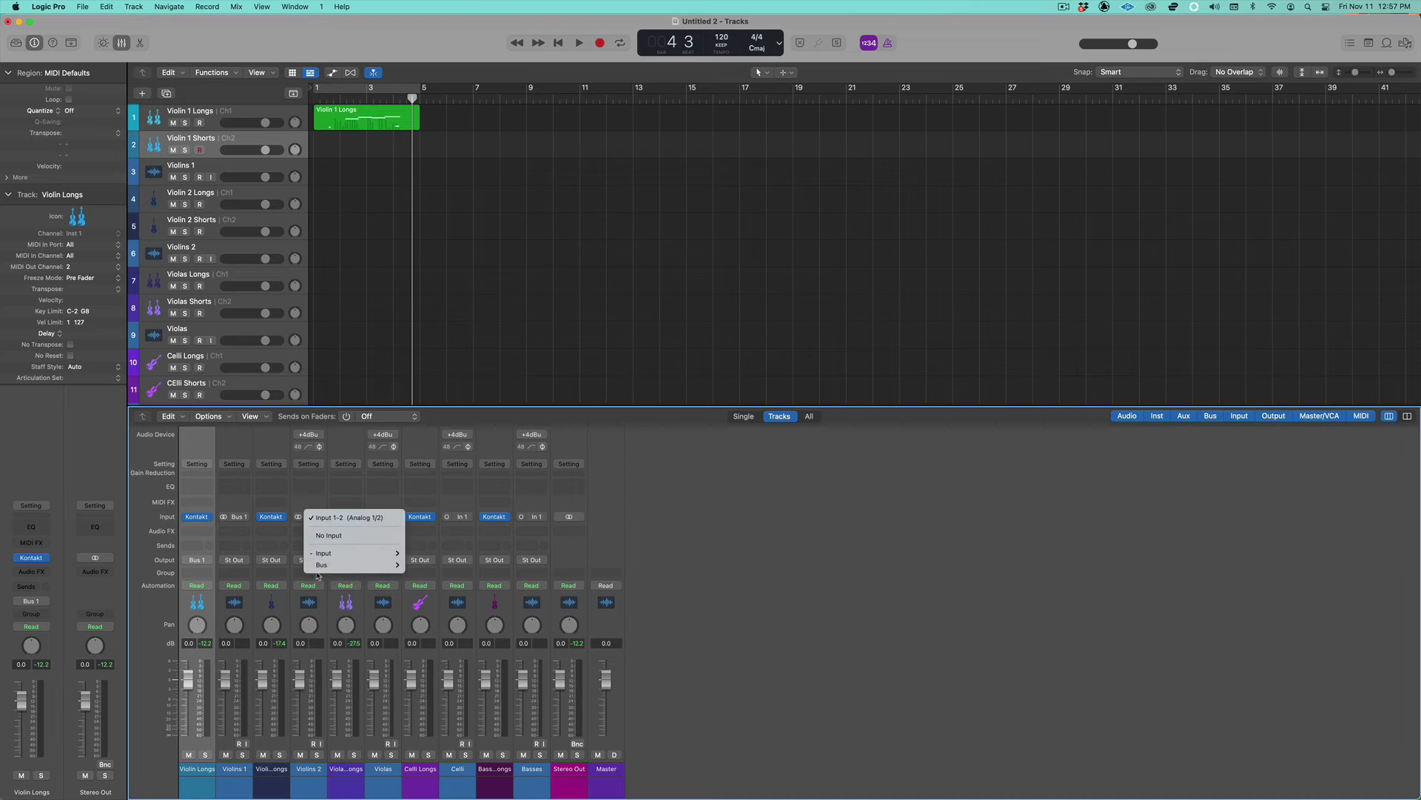
{"action": "left_click", "coordinate": [373, 521]}
{"action": "mouse_move", "coordinate": [411, 565]}
{"action": "left_click", "coordinate": [503, 362]}
{"action": "left_click", "coordinate": [449, 519]}
{"action": "mouse_move", "coordinate": [485, 565]}
{"action": "left_click", "coordinate": [579, 374]}
{"action": "left_click", "coordinate": [523, 518]}
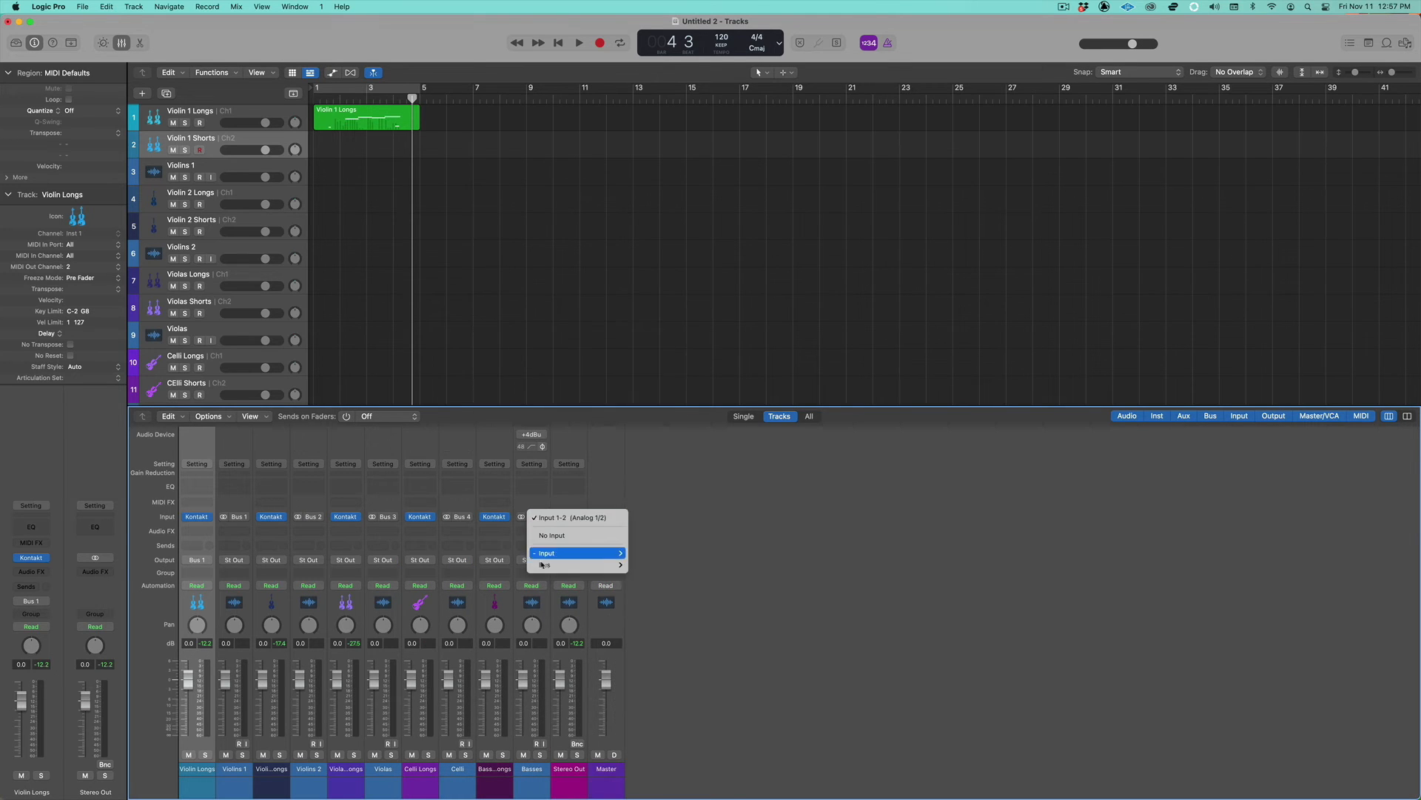
{"action": "mouse_move", "coordinate": [561, 565]}
{"action": "left_click", "coordinate": [653, 386]}
Step: Route the Violin 2 Longs channel's output to Bus 2 and the Violas Longs channel's output to Bus 3
{"action": "left_click", "coordinate": [297, 591]}
{"action": "left_click", "coordinate": [262, 592]}
{"action": "left_click", "coordinate": [269, 560]}
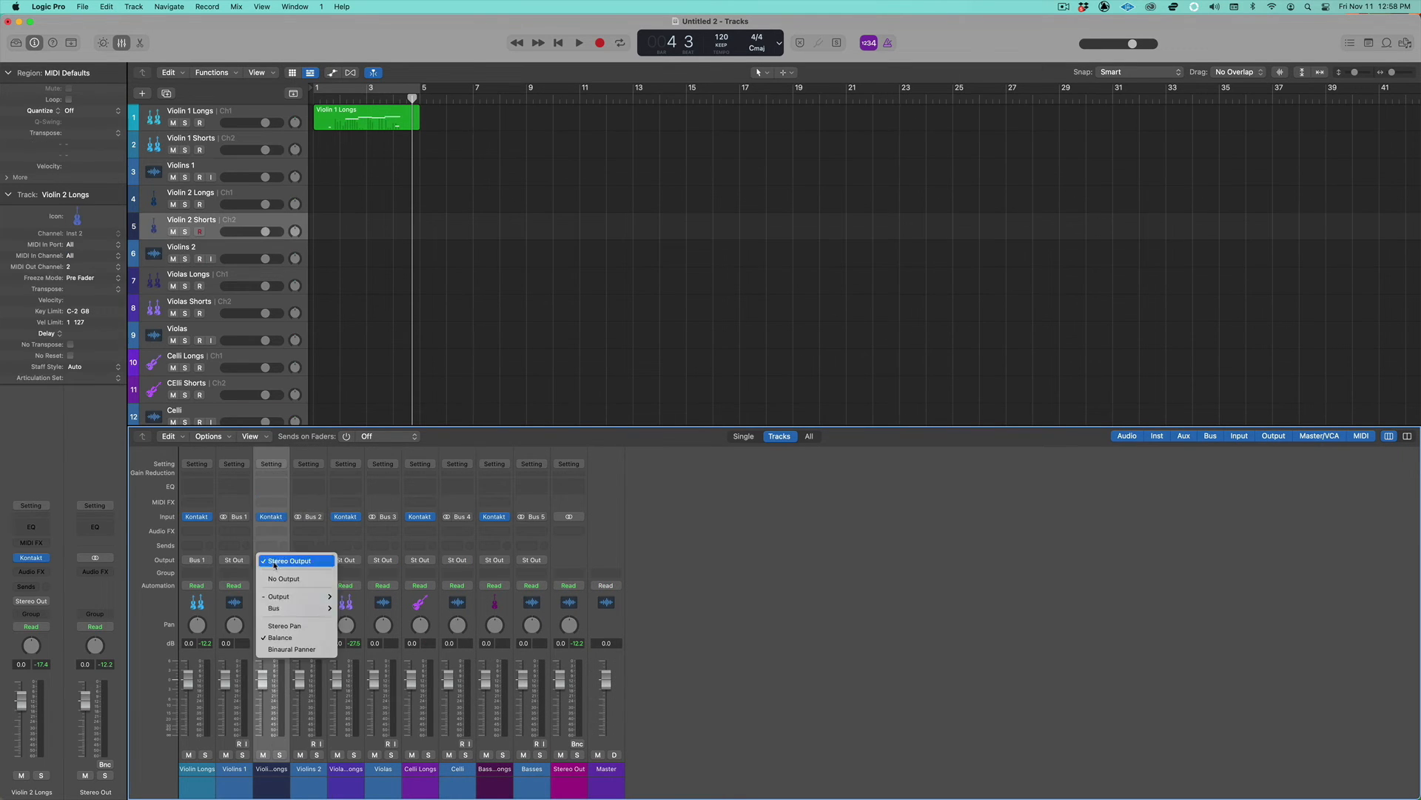
{"action": "mouse_move", "coordinate": [284, 608]}
{"action": "left_click", "coordinate": [367, 350]}
{"action": "left_click", "coordinate": [337, 592]}
{"action": "left_click", "coordinate": [345, 560]}
{"action": "mouse_move", "coordinate": [359, 607]}
{"action": "left_click", "coordinate": [442, 362]}
Step: Route the Celli Longs output to Bus 4 and the Basses Longs output to Bus 5, and close the mixer
{"action": "left_click", "coordinate": [410, 592]}
{"action": "left_click", "coordinate": [420, 559]}
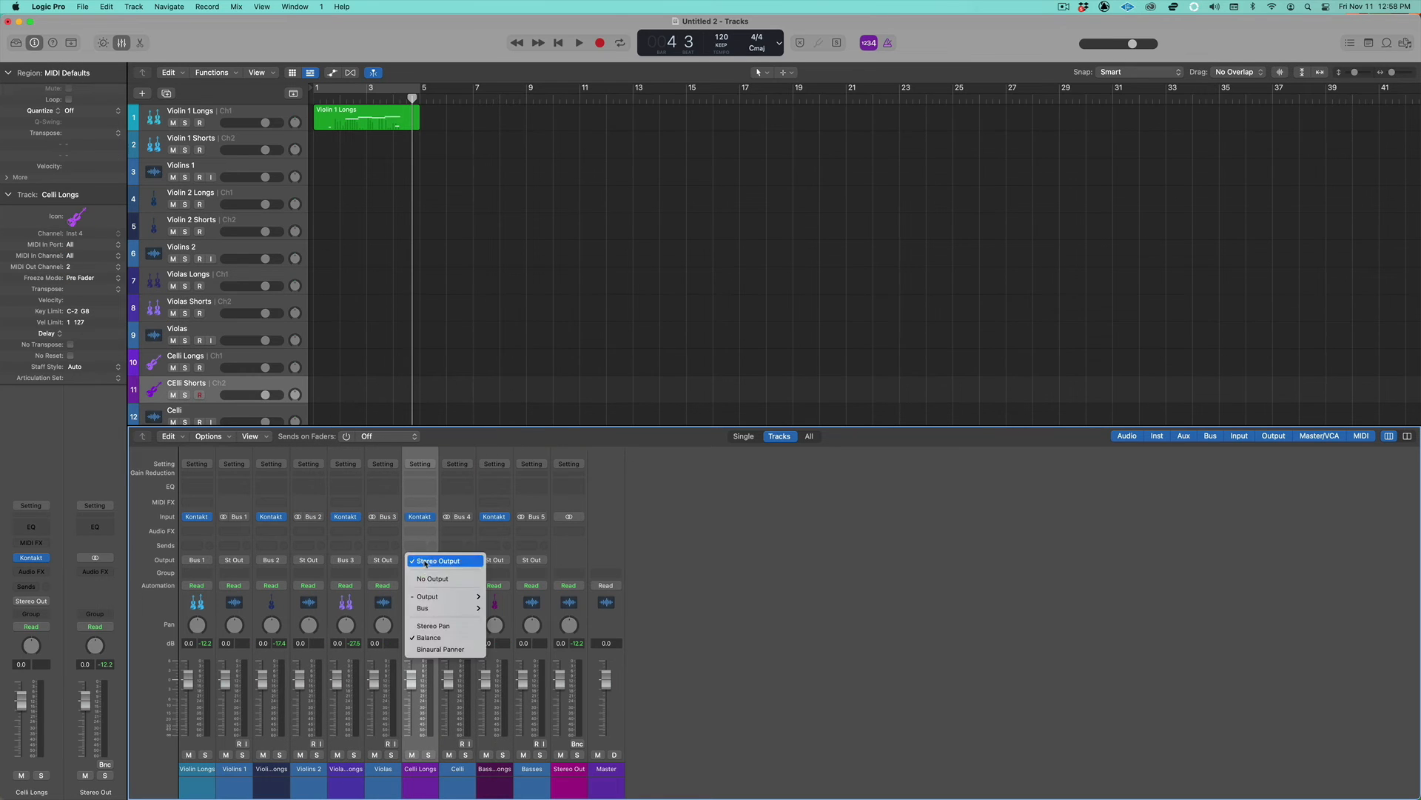
{"action": "mouse_move", "coordinate": [435, 608]}
{"action": "left_click", "coordinate": [517, 374]}
{"action": "left_click", "coordinate": [485, 593]}
{"action": "left_click", "coordinate": [494, 560]}
{"action": "mouse_move", "coordinate": [508, 607]}
{"action": "left_click", "coordinate": [591, 386]}
{"action": "key", "text": "x"}
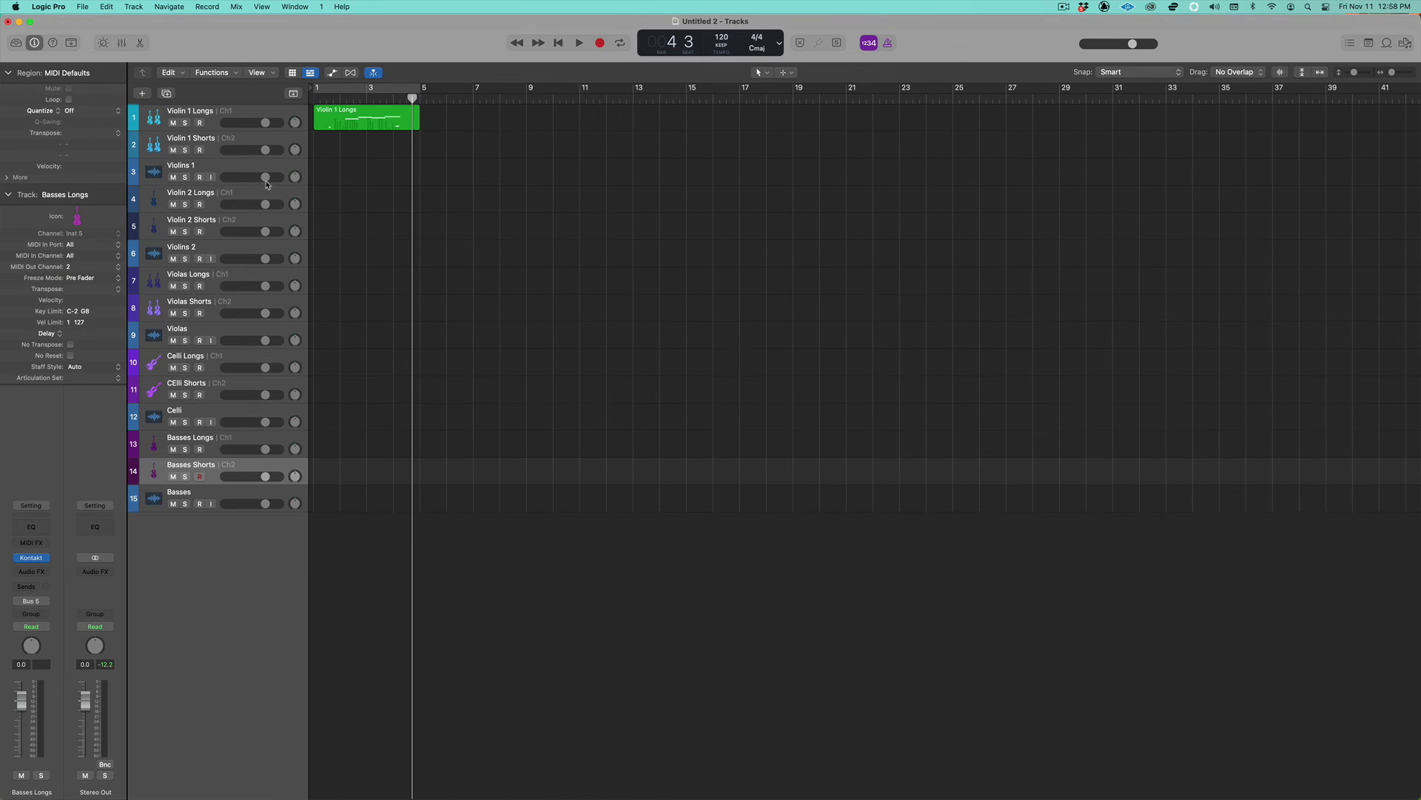
Step: Select all tracks from Violin 1 Longs to Basses and pack them into a folder track stack
{"action": "left_click", "coordinate": [221, 111]}
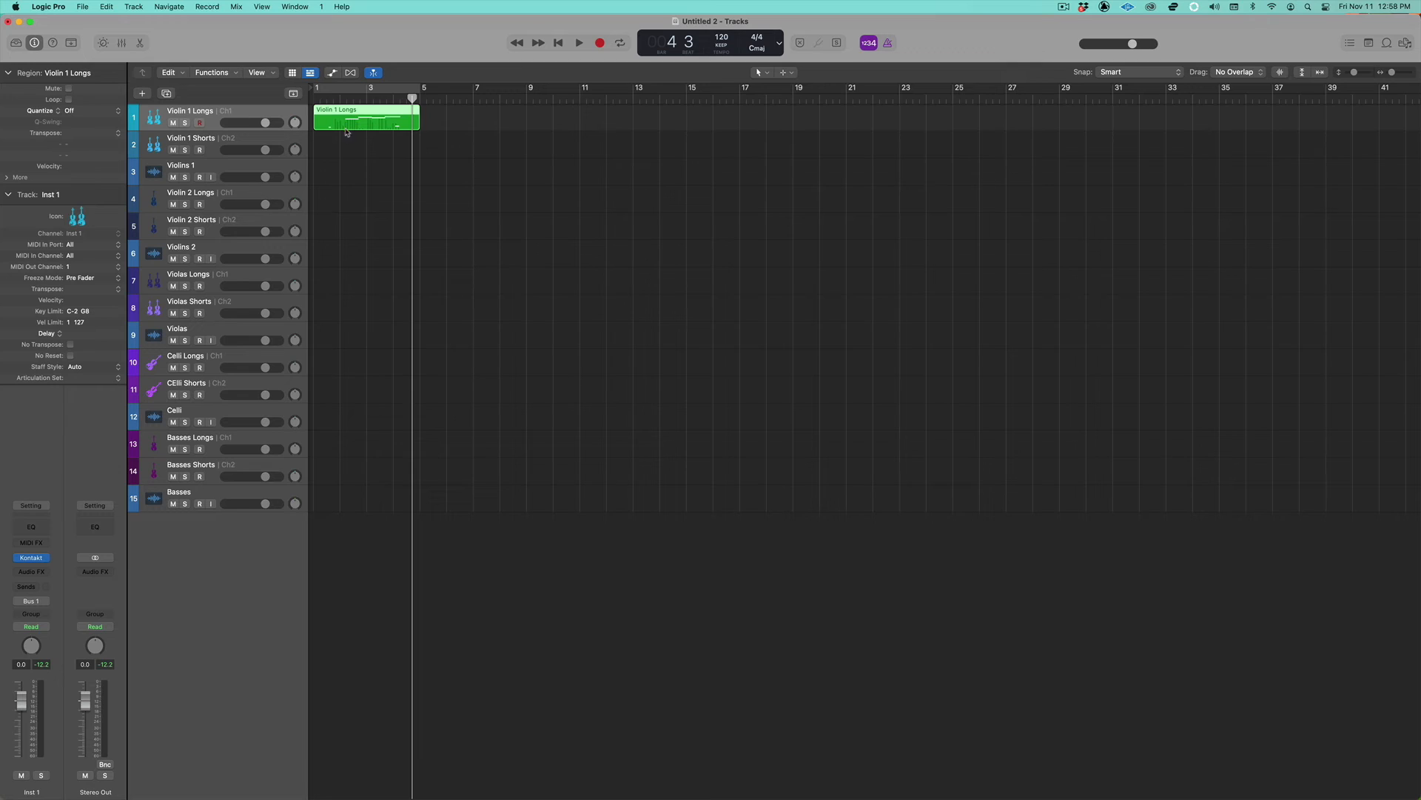
{"action": "left_click", "coordinate": [232, 493], "text": "shift"}
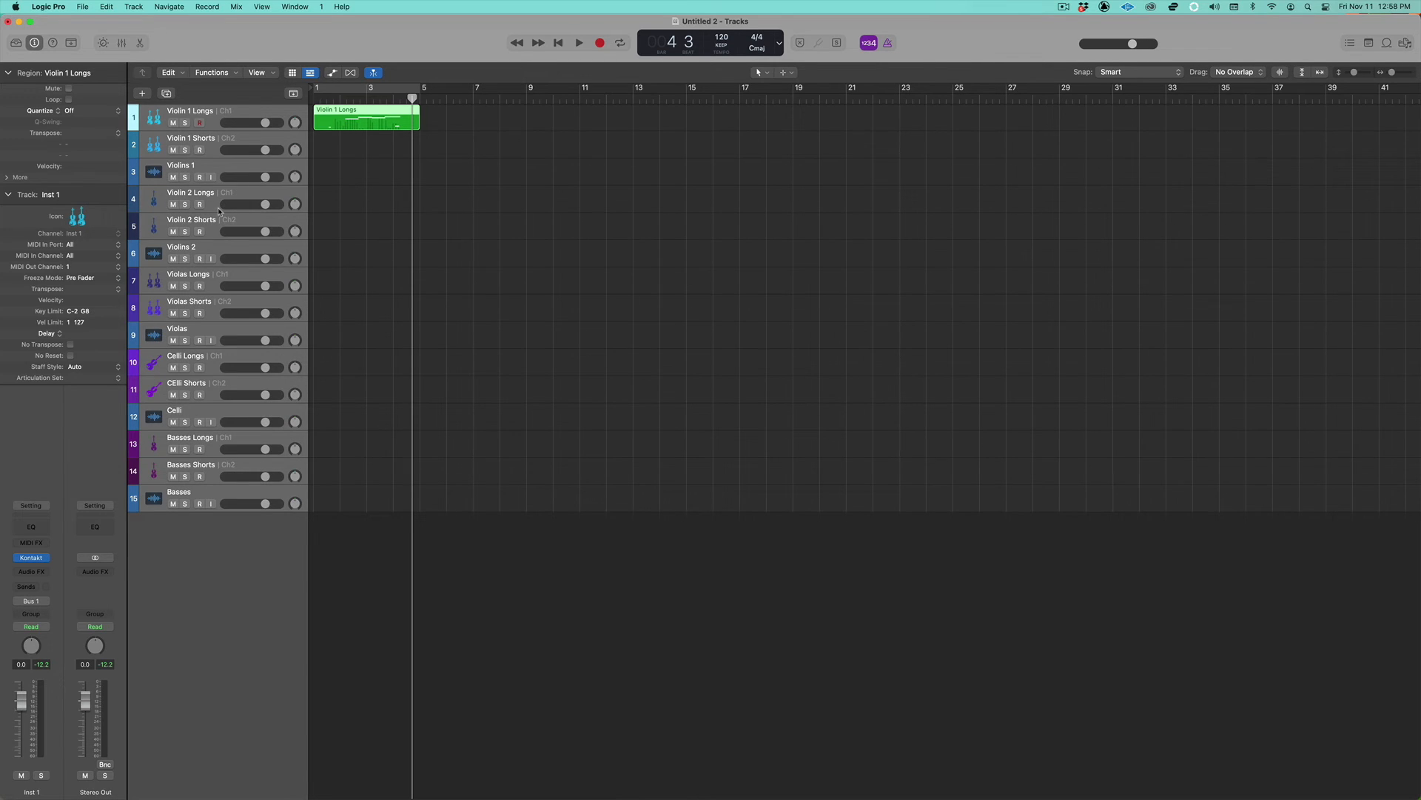
{"action": "right_click", "coordinate": [215, 143]}
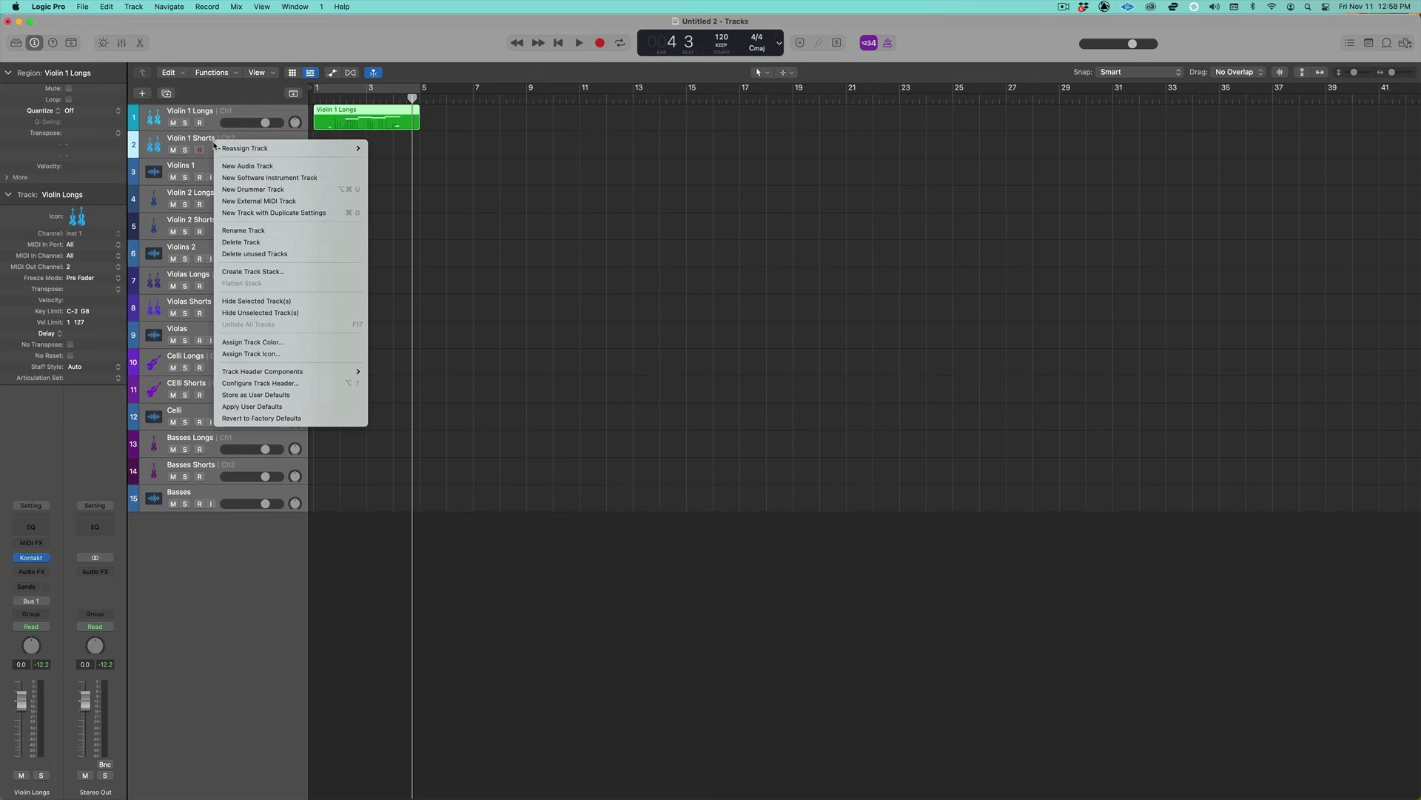
{"action": "left_click", "coordinate": [280, 272]}
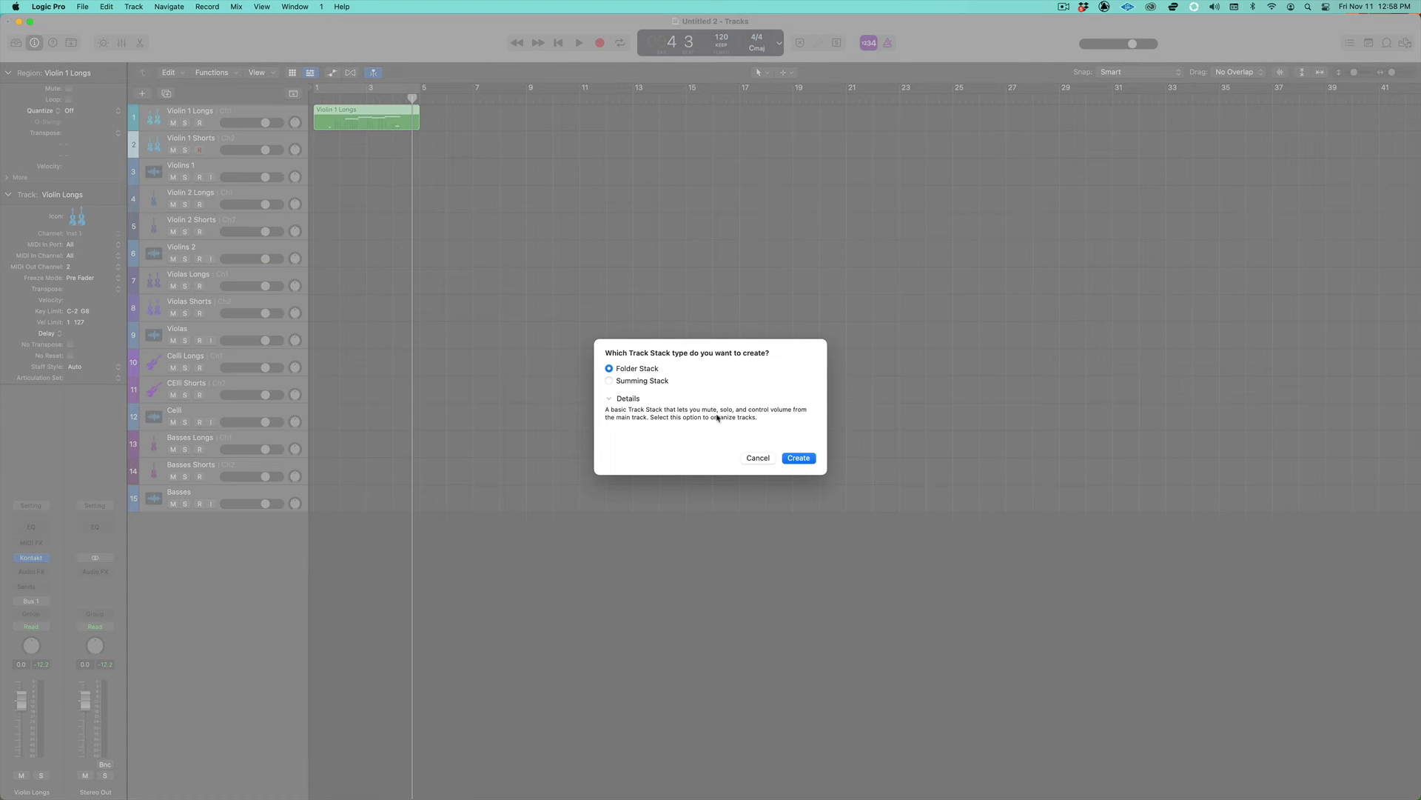
{"action": "left_click", "coordinate": [799, 458]}
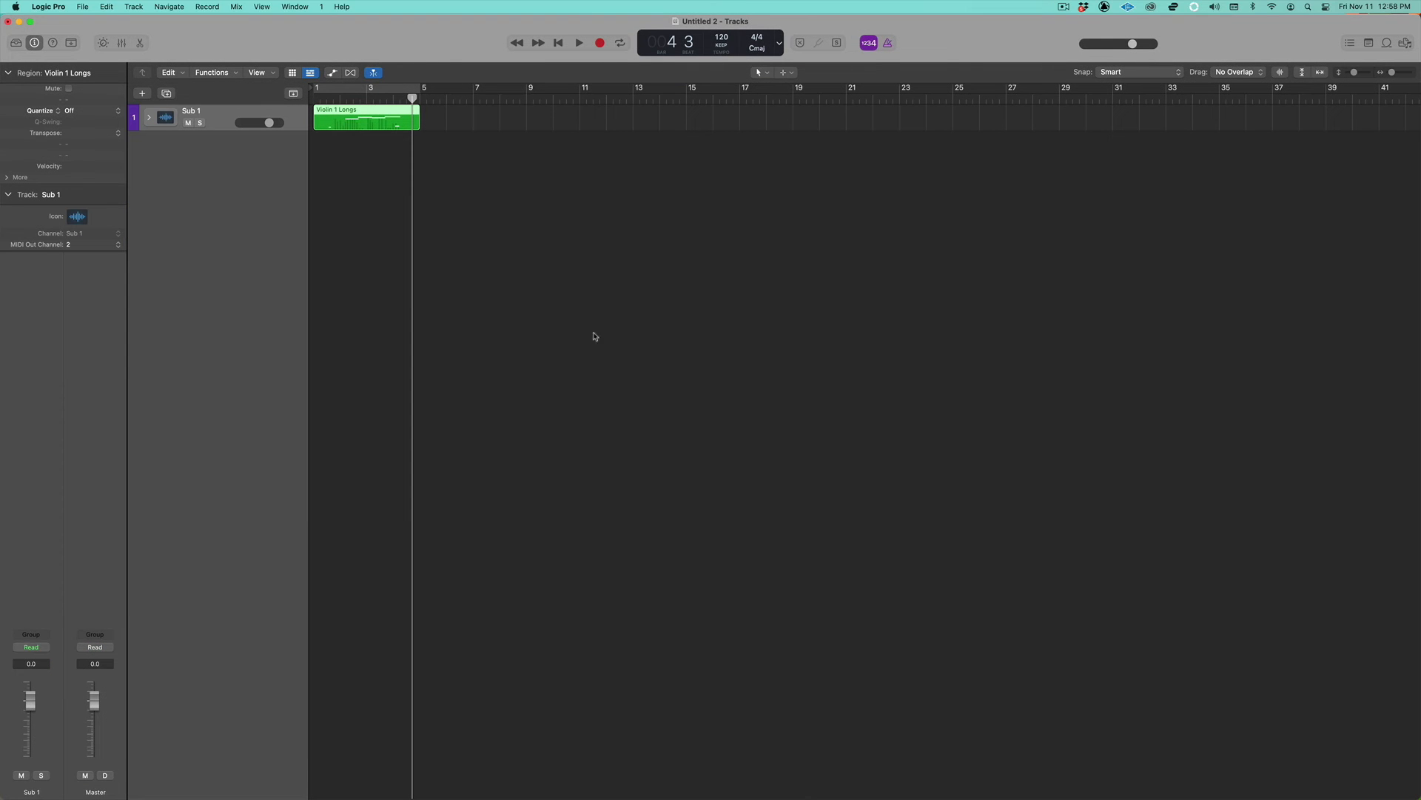
Step: Rename the track stack Strings and expand it
{"action": "double_click", "coordinate": [191, 111]}
{"action": "type", "text": "Strings"}
{"action": "key", "text": "Return"}
{"action": "left_click", "coordinate": [150, 118]}
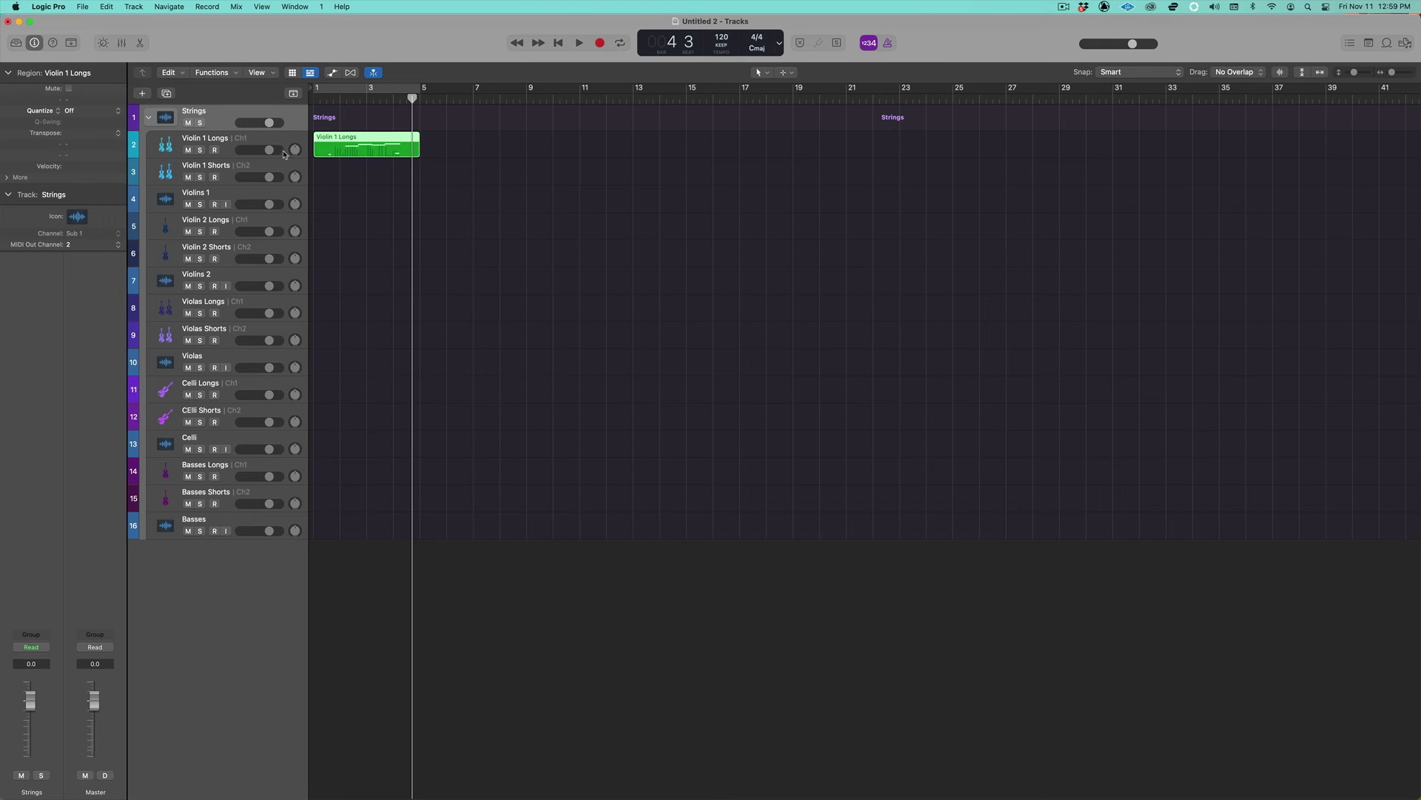
Step: Open the Violin 1 Longs Kontakt instance and load Sunset Strings.nki into its rack
{"action": "left_click", "coordinate": [408, 578]}
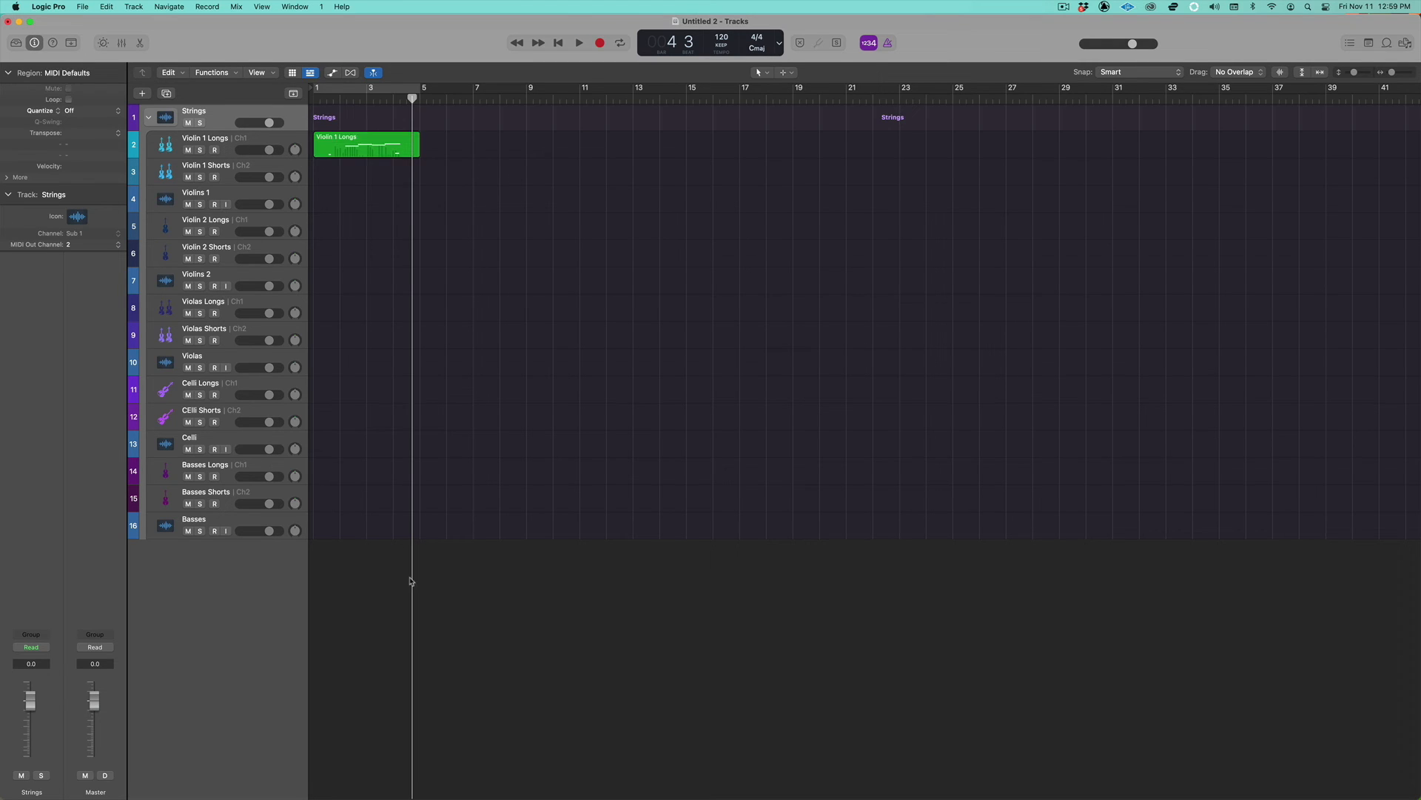
{"action": "left_click", "coordinate": [147, 116]}
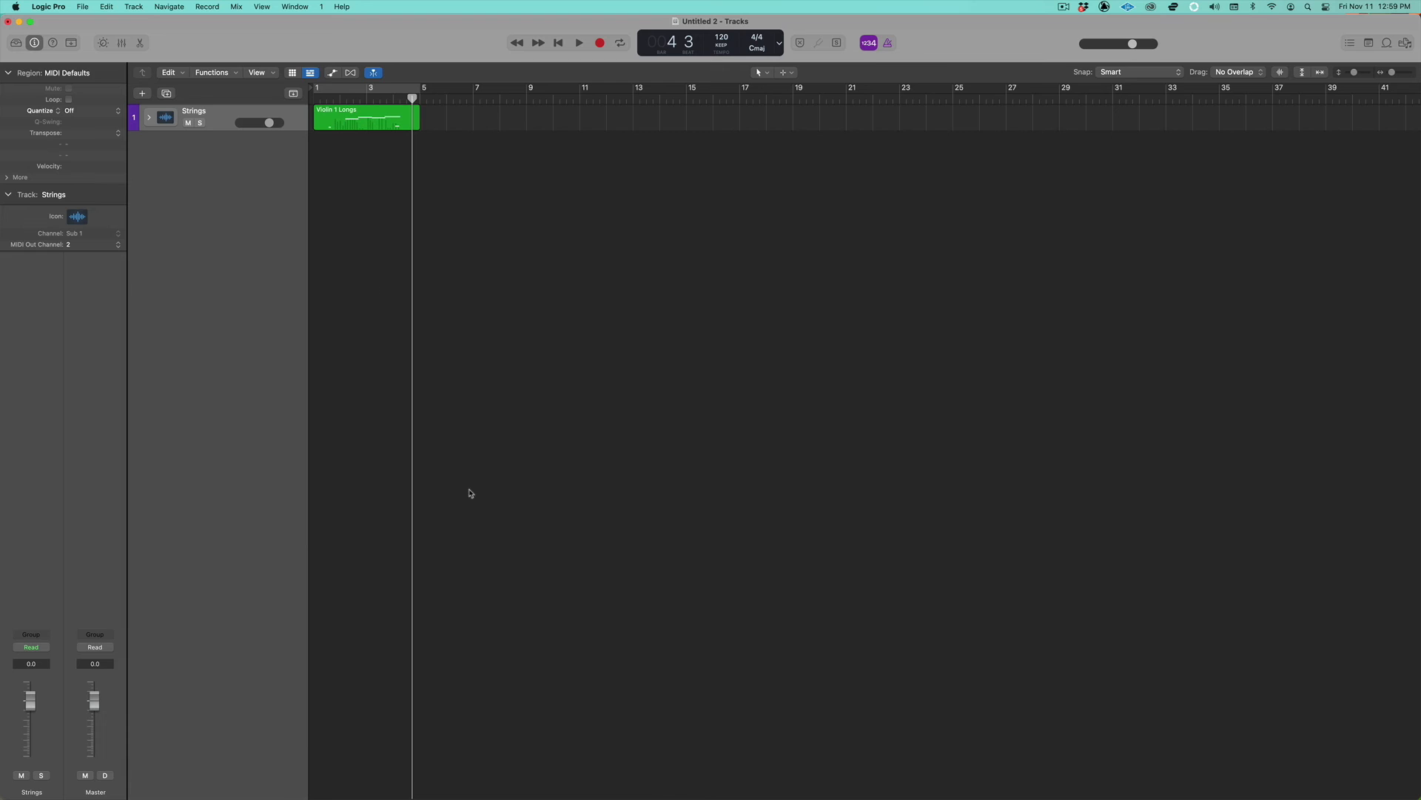
{"action": "key", "text": "x"}
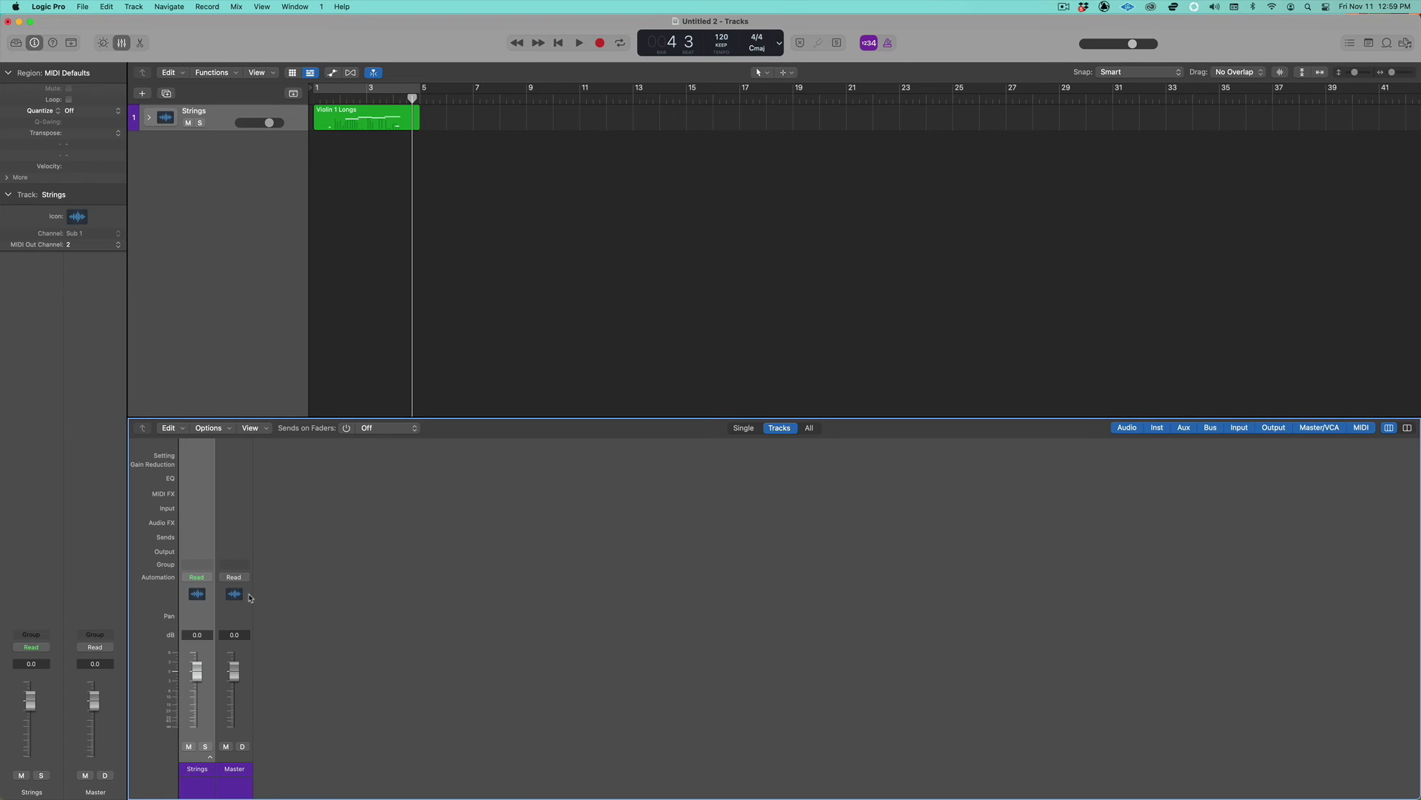
{"action": "left_click", "coordinate": [210, 756]}
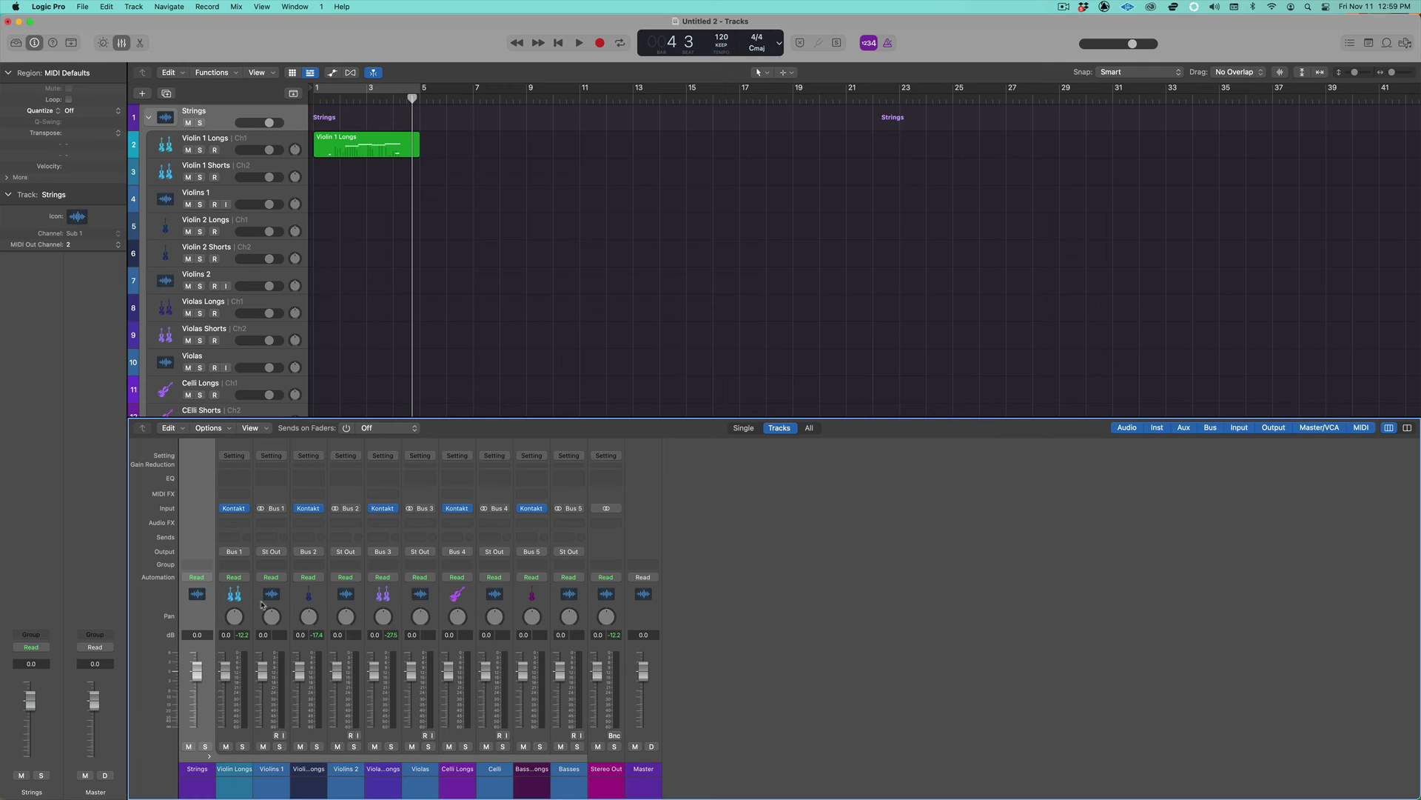
{"action": "left_click", "coordinate": [227, 143]}
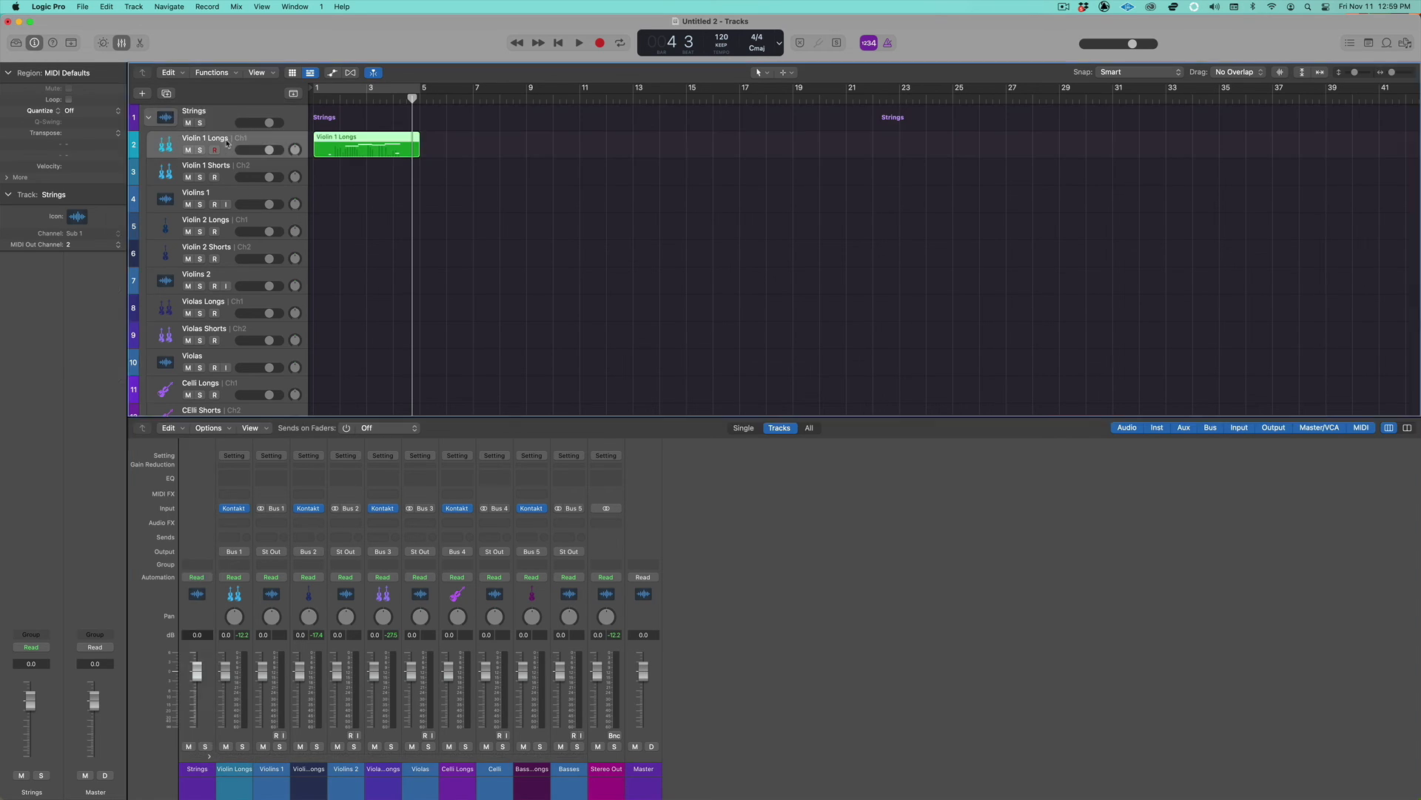
{"action": "left_click", "coordinate": [31, 558]}
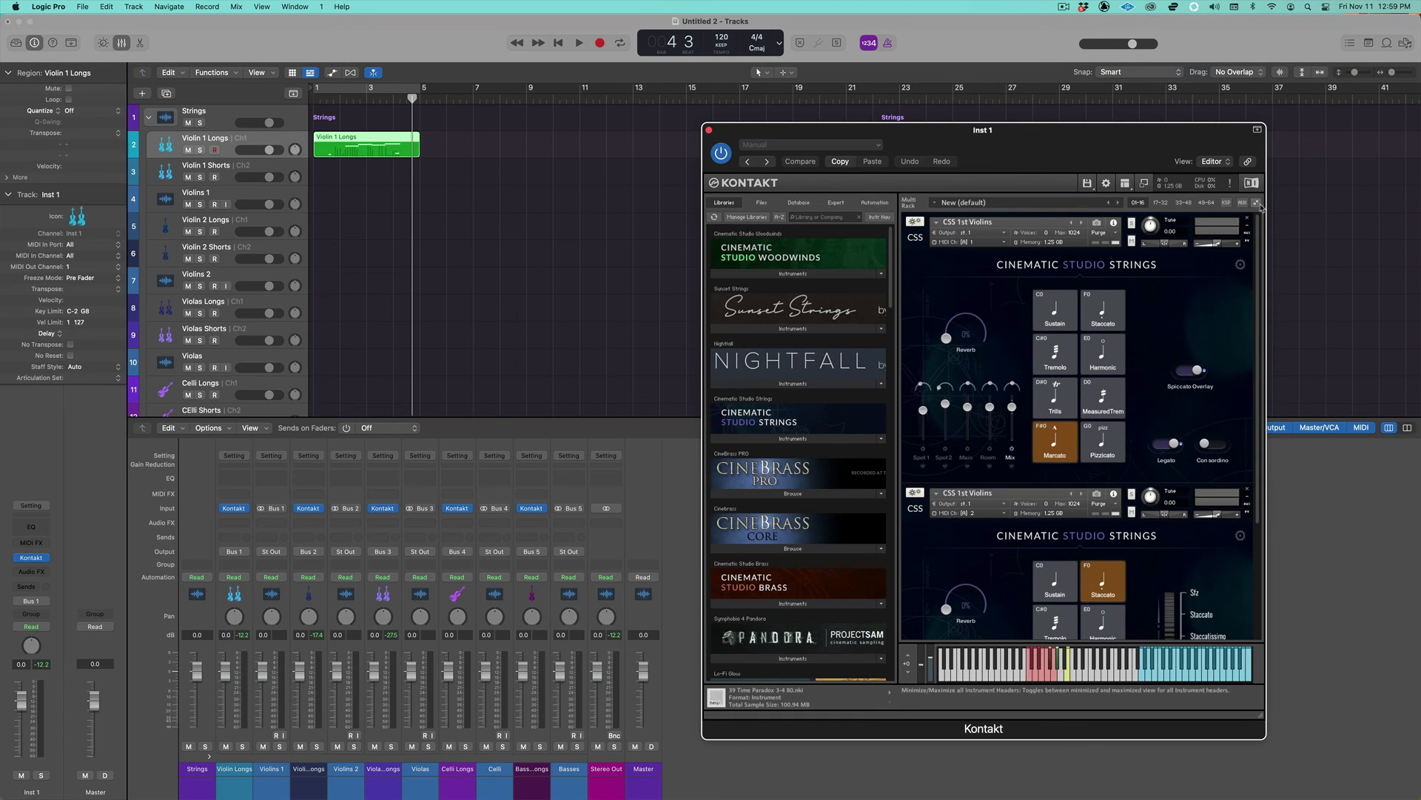
{"action": "left_click", "coordinate": [1256, 203]}
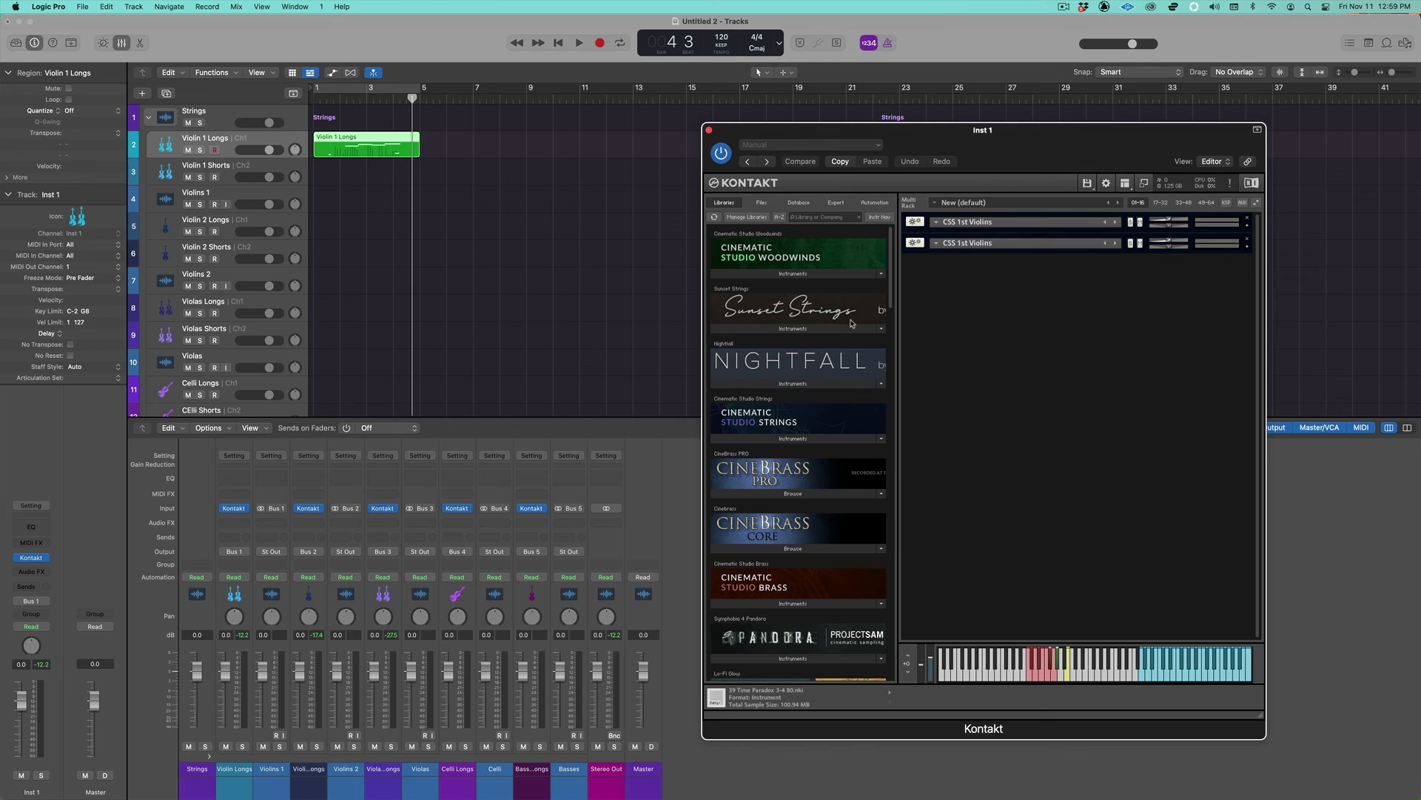
{"action": "left_click", "coordinate": [810, 328]}
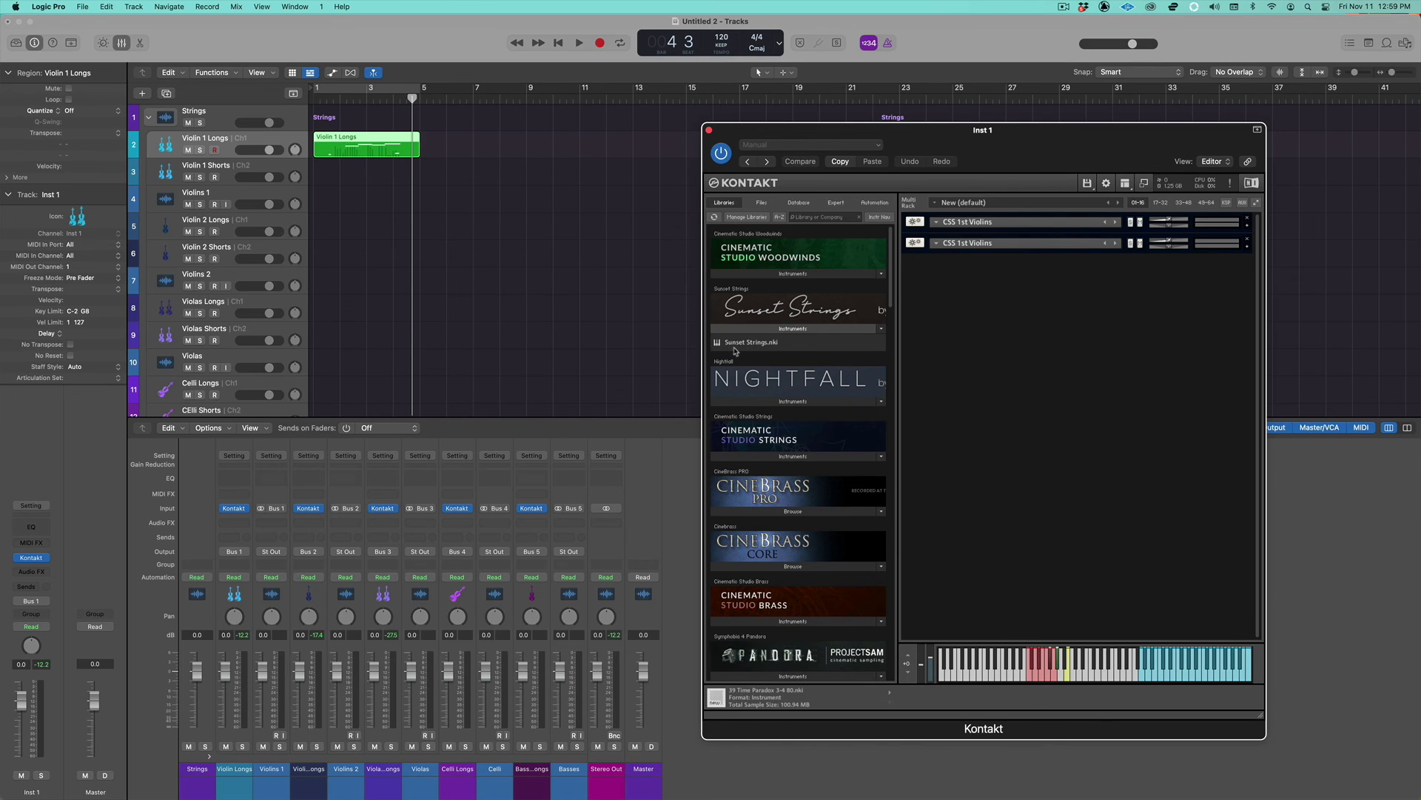
{"action": "left_click_drag", "start_coordinate": [736, 342], "coordinate": [1004, 326]}
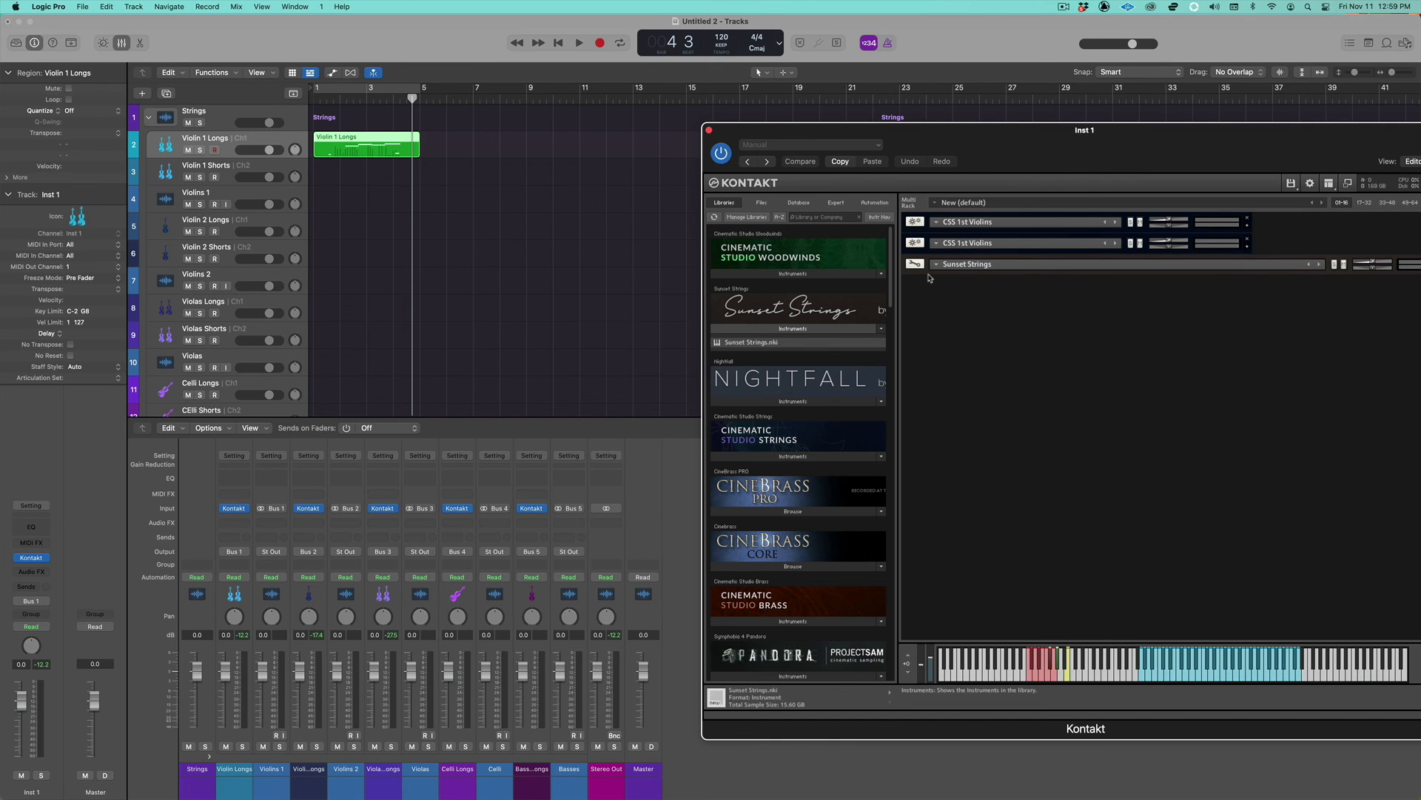
Step: Add a track on the next MIDI channel of the same Kontakt instance and name it Sunset Violins 1
{"action": "left_click", "coordinate": [231, 170]}
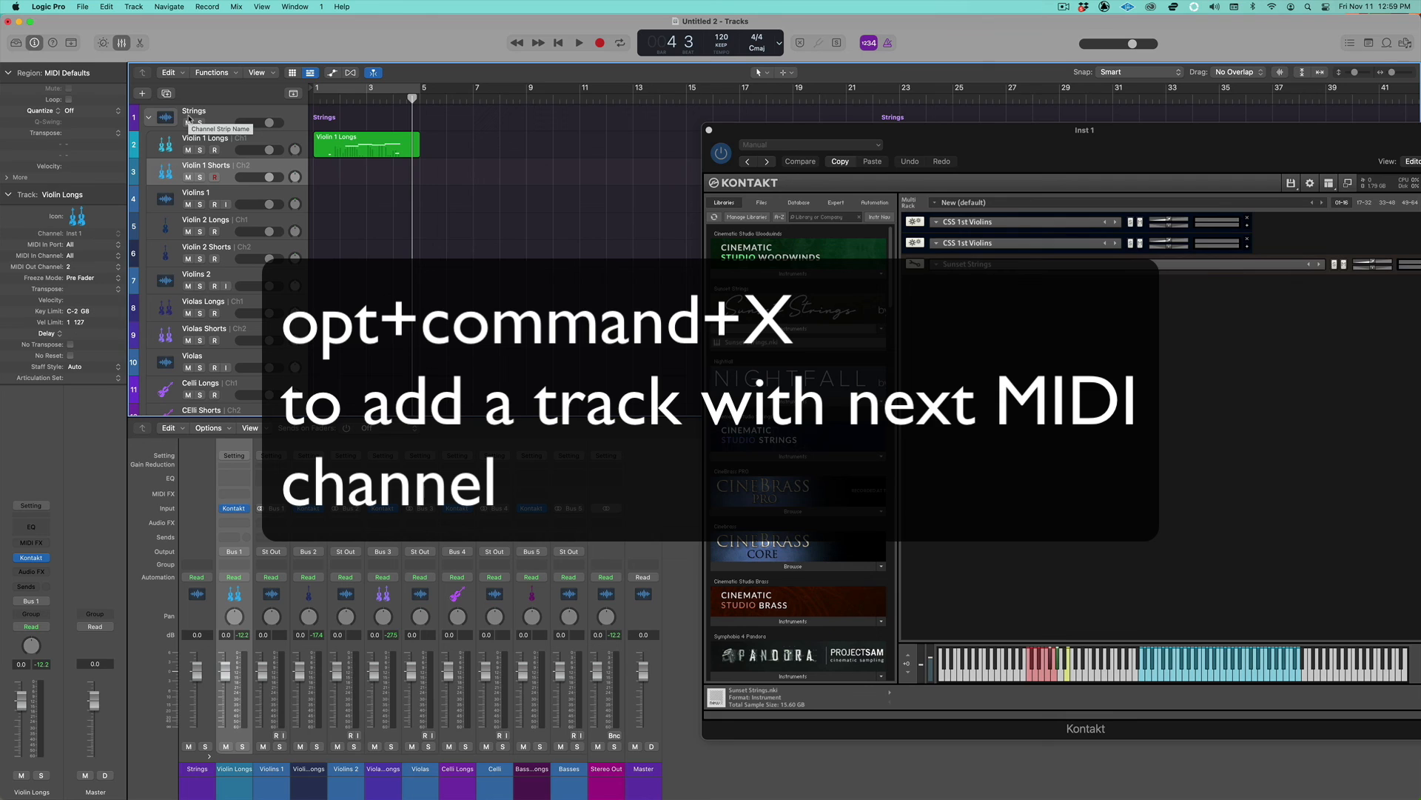
{"action": "key", "text": "alt+super+x"}
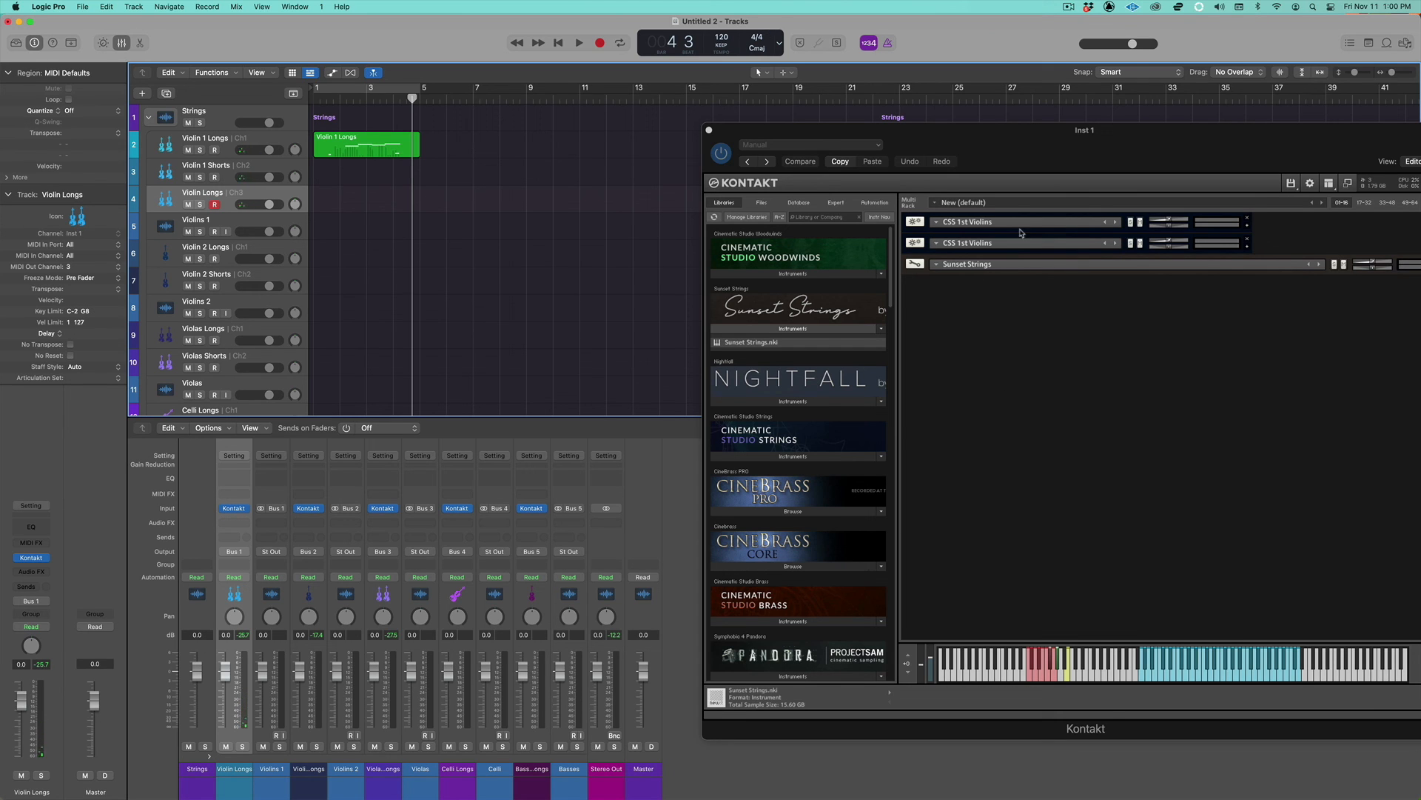
{"action": "left_click_drag", "start_coordinate": [1055, 134], "coordinate": [887, 112]}
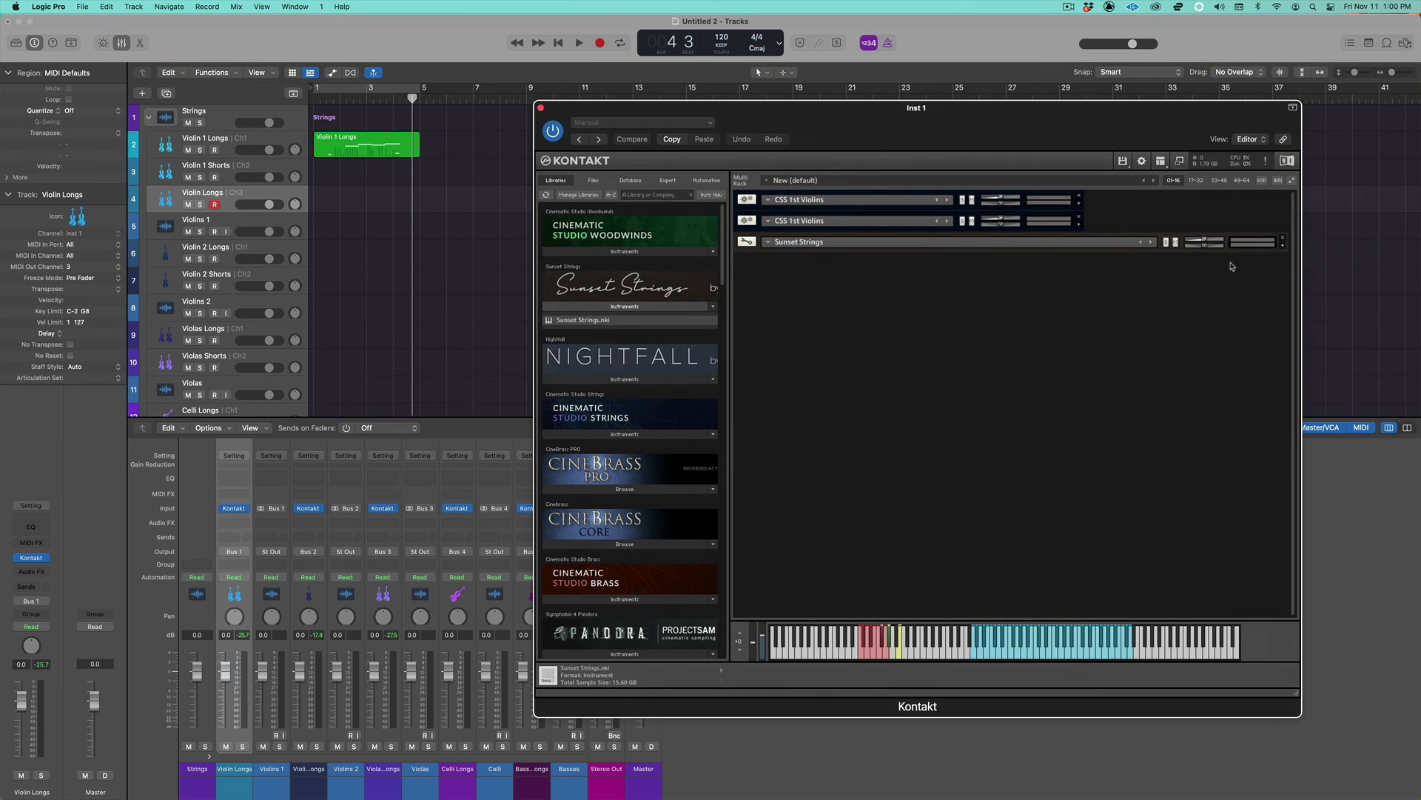
{"action": "double_click", "coordinate": [203, 194]}
{"action": "type", "text": "Sun"}
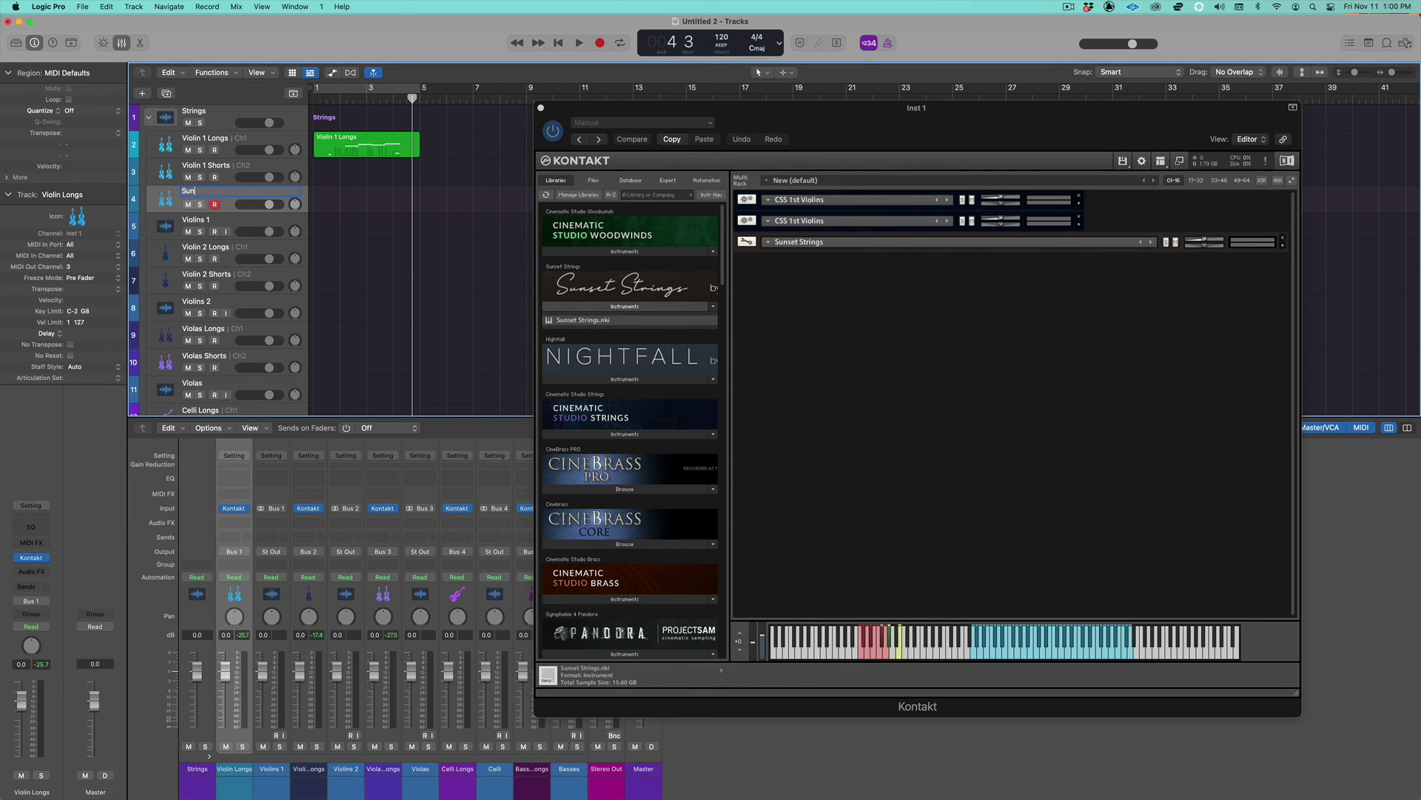
{"action": "type", "text": "set Violins 1"}
{"action": "key", "text": "Return"}
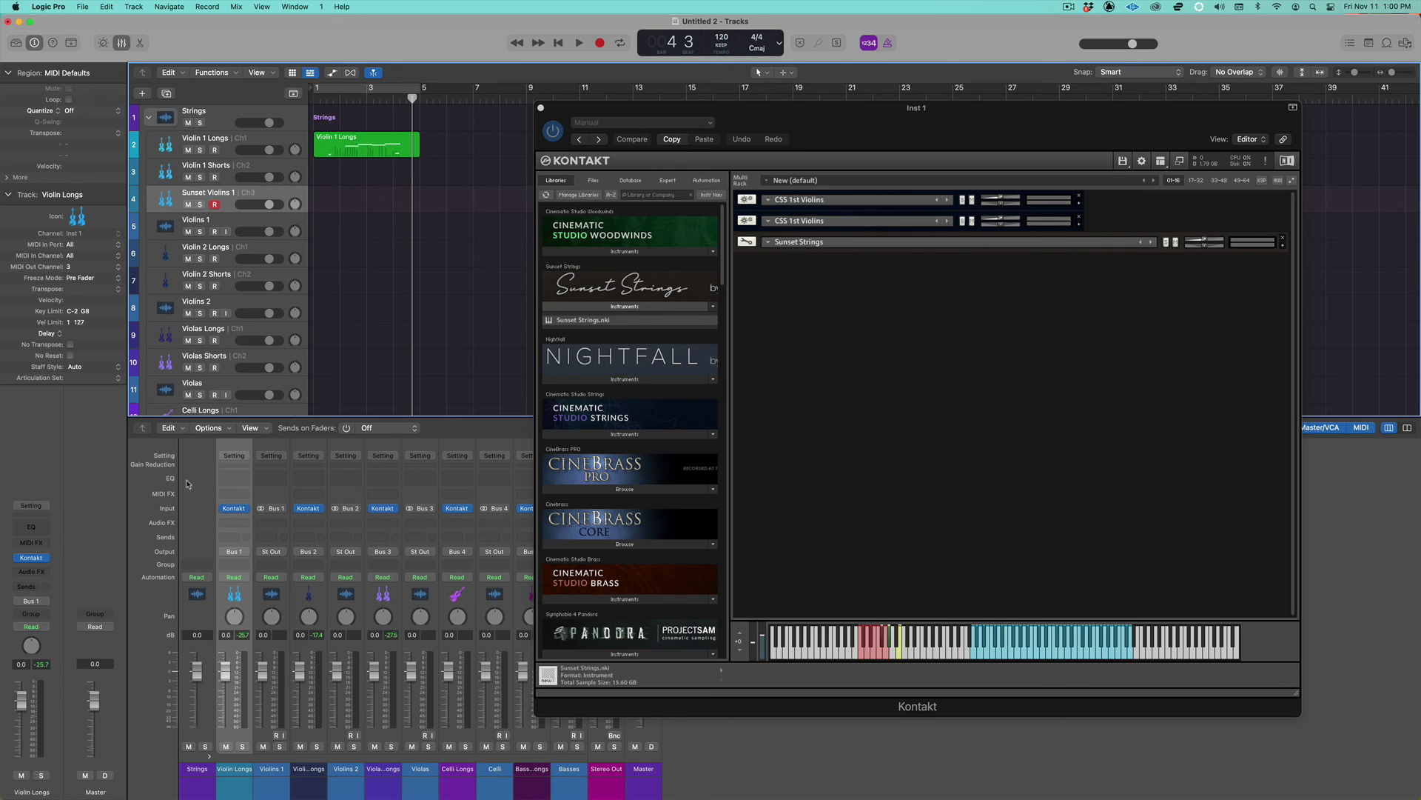
Step: Enable input monitoring on the Violins 1 audio channel and select the Violin 1 Longs track
{"action": "left_click", "coordinate": [282, 736]}
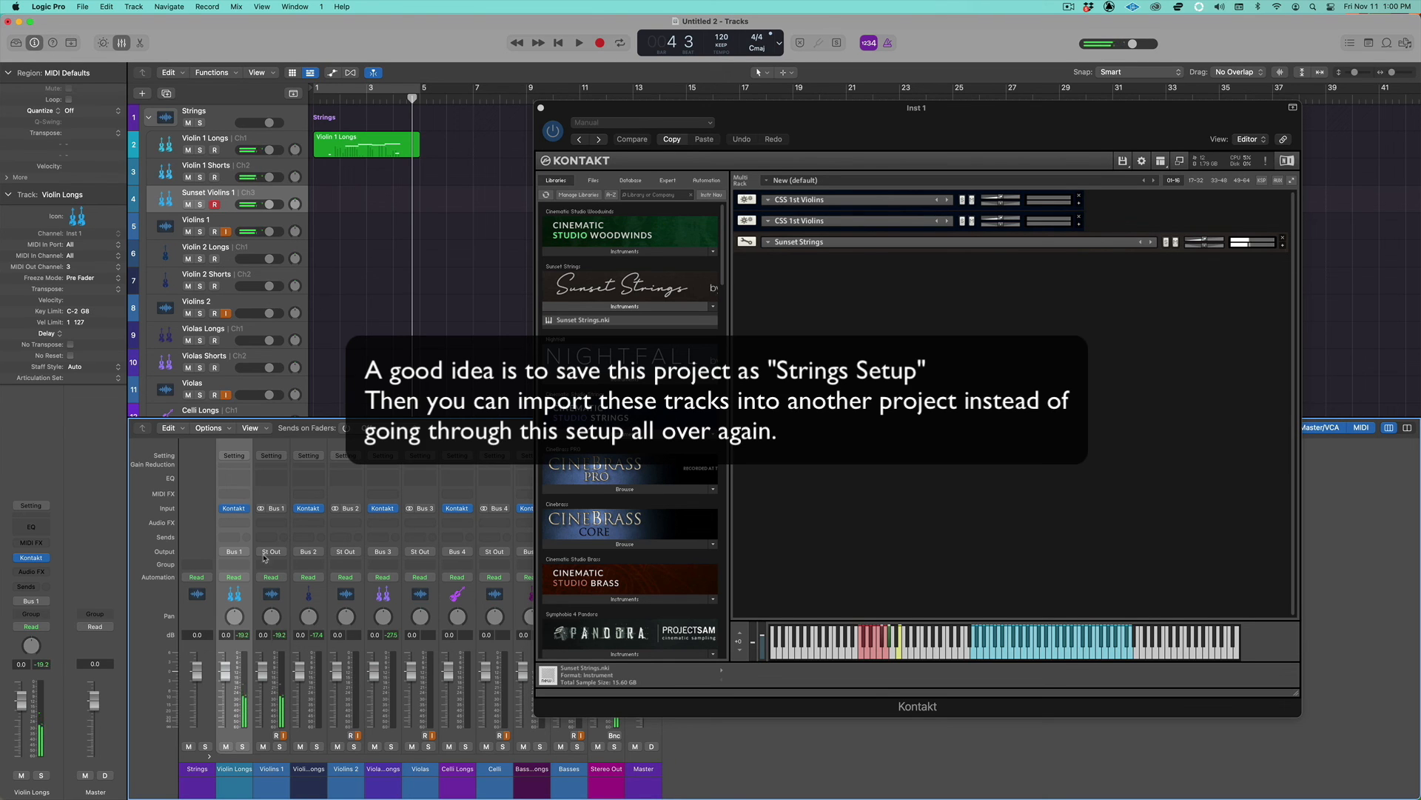
{"action": "left_click", "coordinate": [228, 163]}
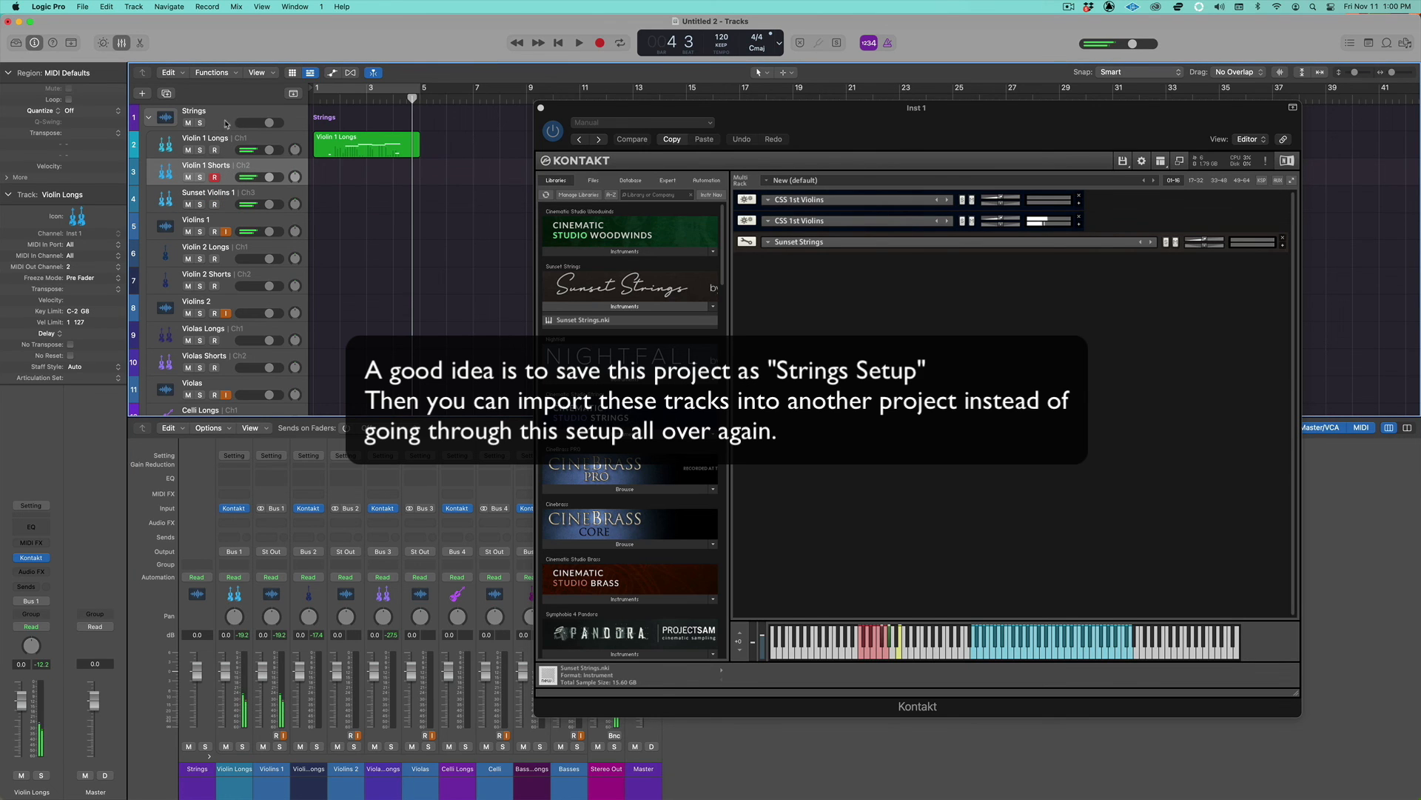
{"action": "left_click", "coordinate": [222, 143]}
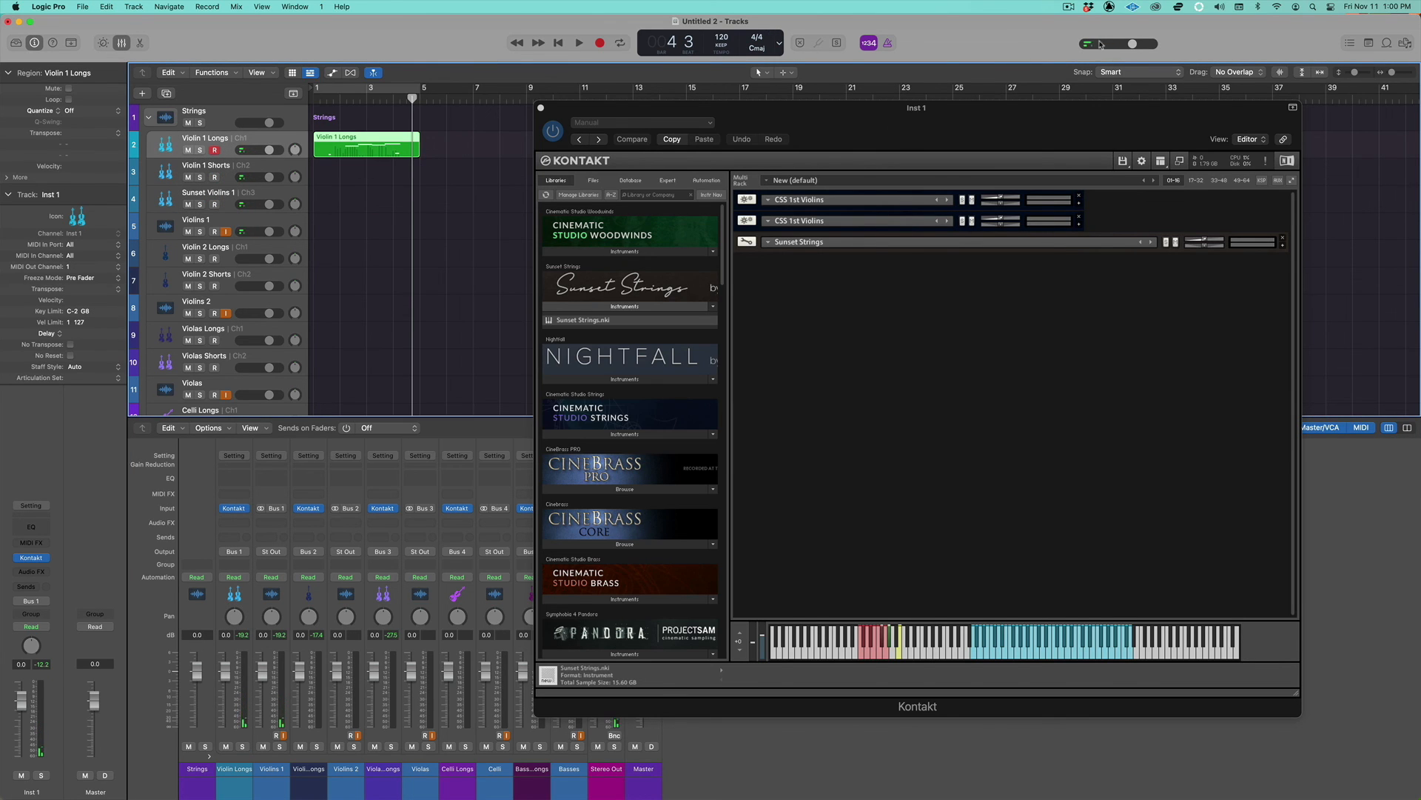